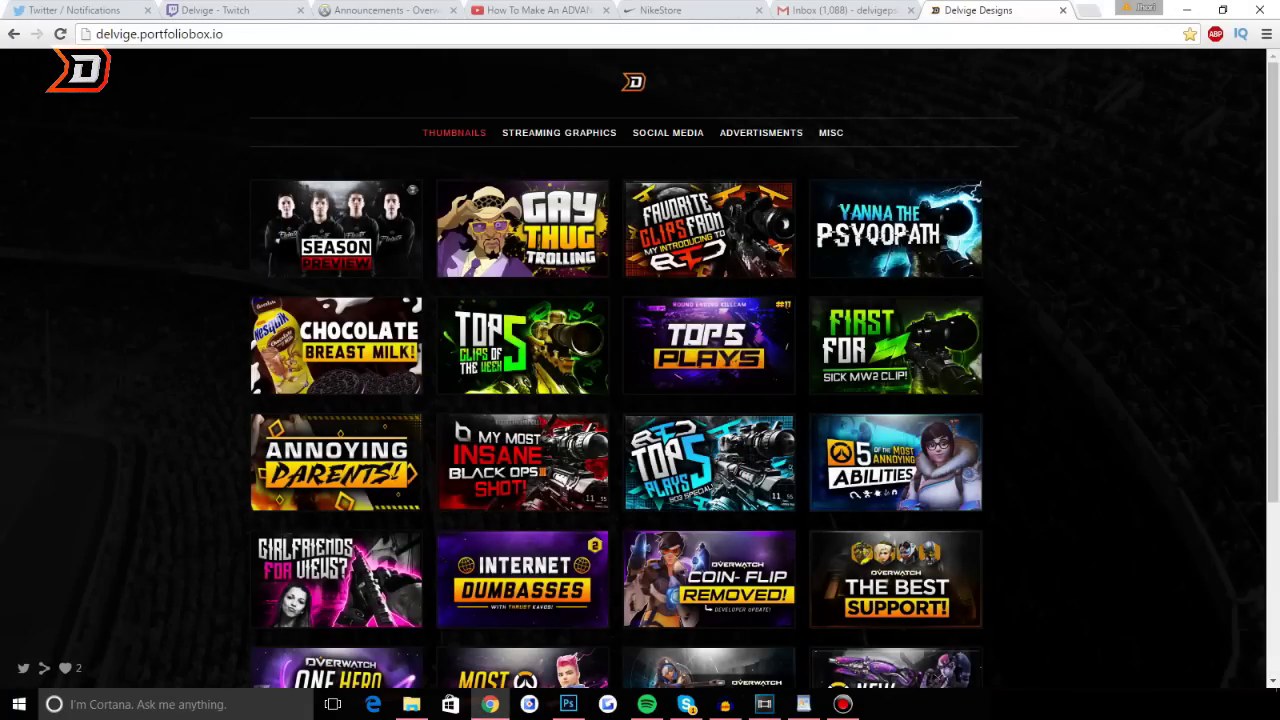
Browse the portfolio site's thumbnail designs and social media banners for reference
{"action": "scroll", "coordinate": [634, 400], "scroll_direction": "down", "scroll_amount": 4}
{"action": "scroll", "coordinate": [634, 400], "scroll_direction": "up", "scroll_amount": 4}
{"action": "left_click", "coordinate": [668, 133]}
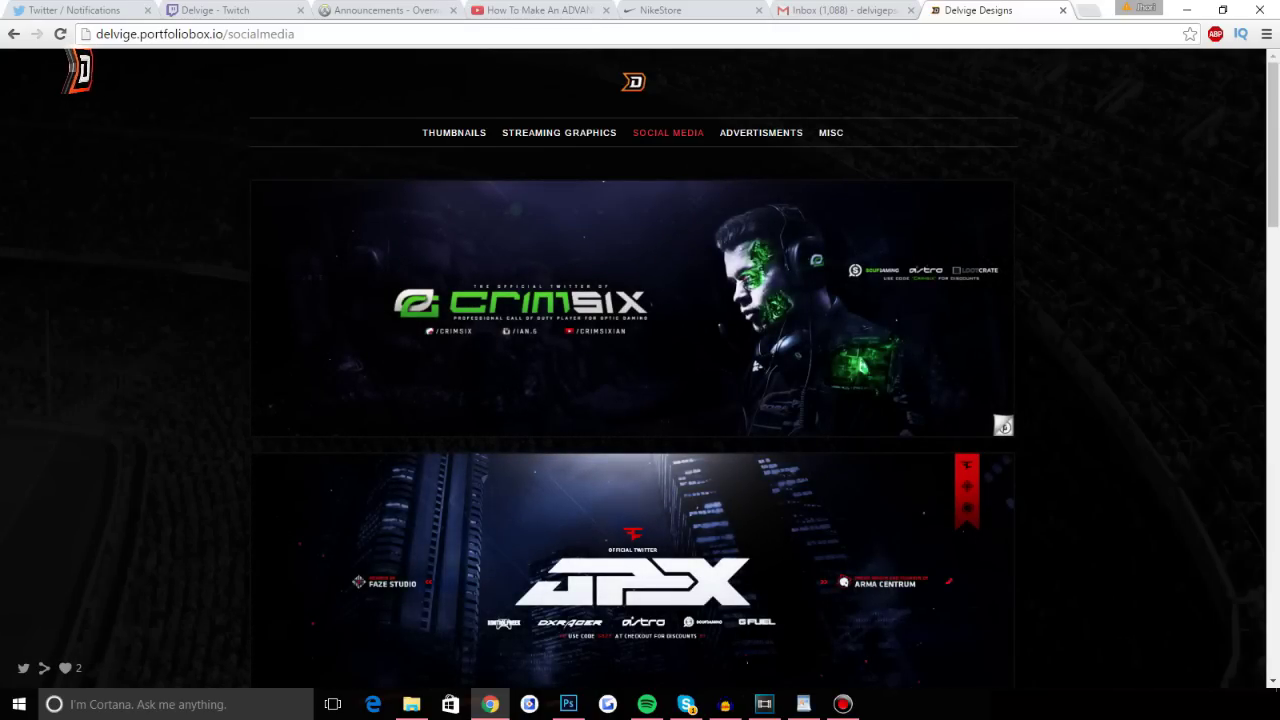
{"action": "scroll", "coordinate": [634, 368], "scroll_direction": "down", "scroll_amount": 3}
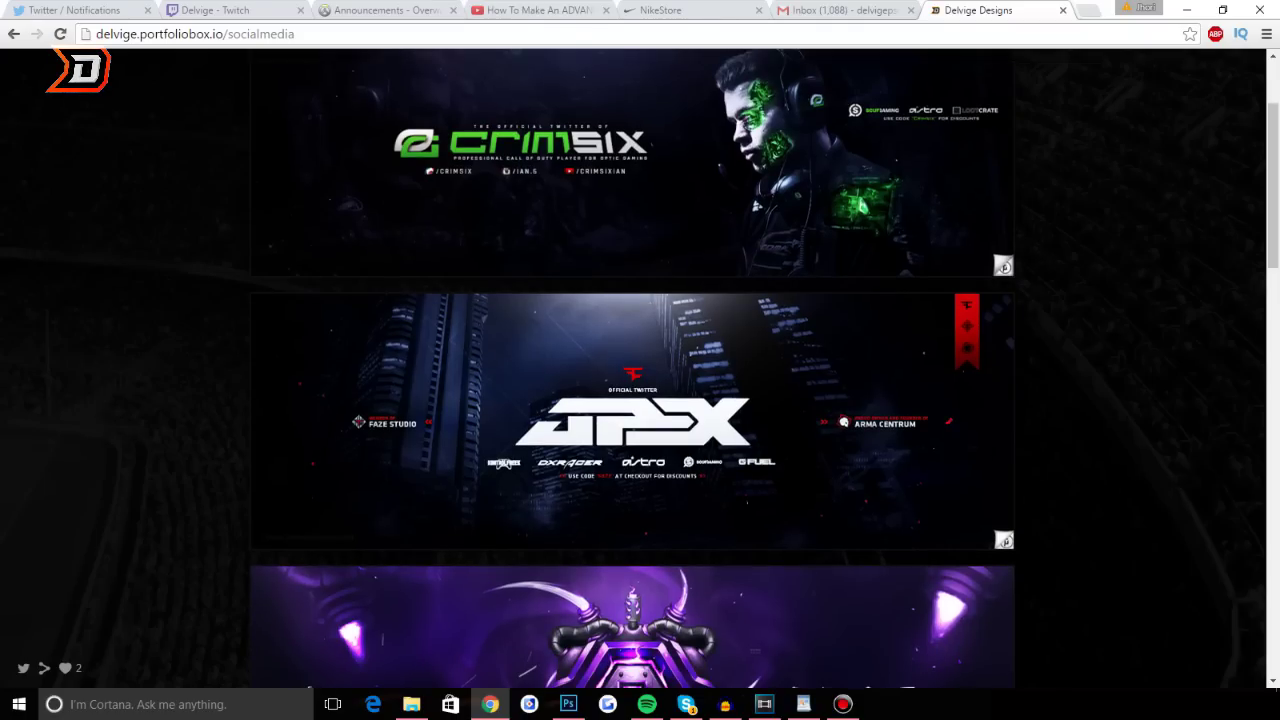
{"action": "scroll", "coordinate": [634, 368], "scroll_direction": "up", "scroll_amount": 1}
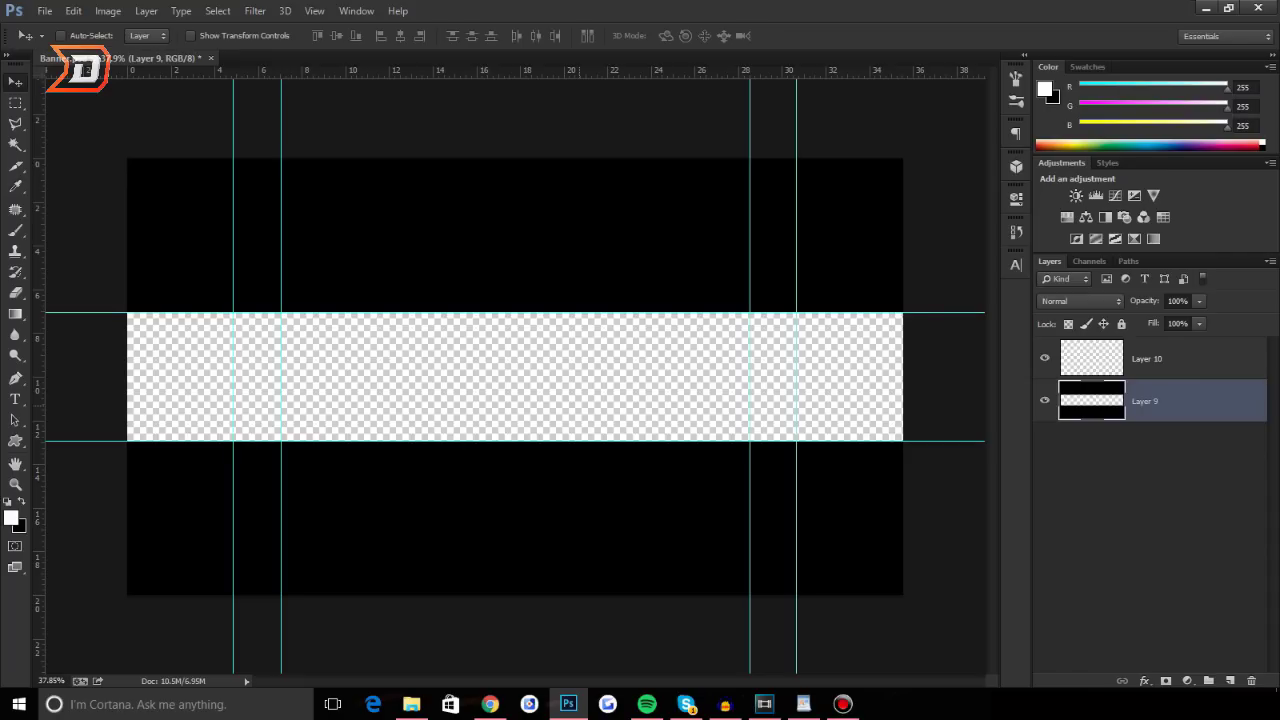
In Photoshop, add the text "HEY" in 42 pt BigNoodleTitling on the upper black bar of the banner template
{"action": "left_click", "coordinate": [1045, 401]}
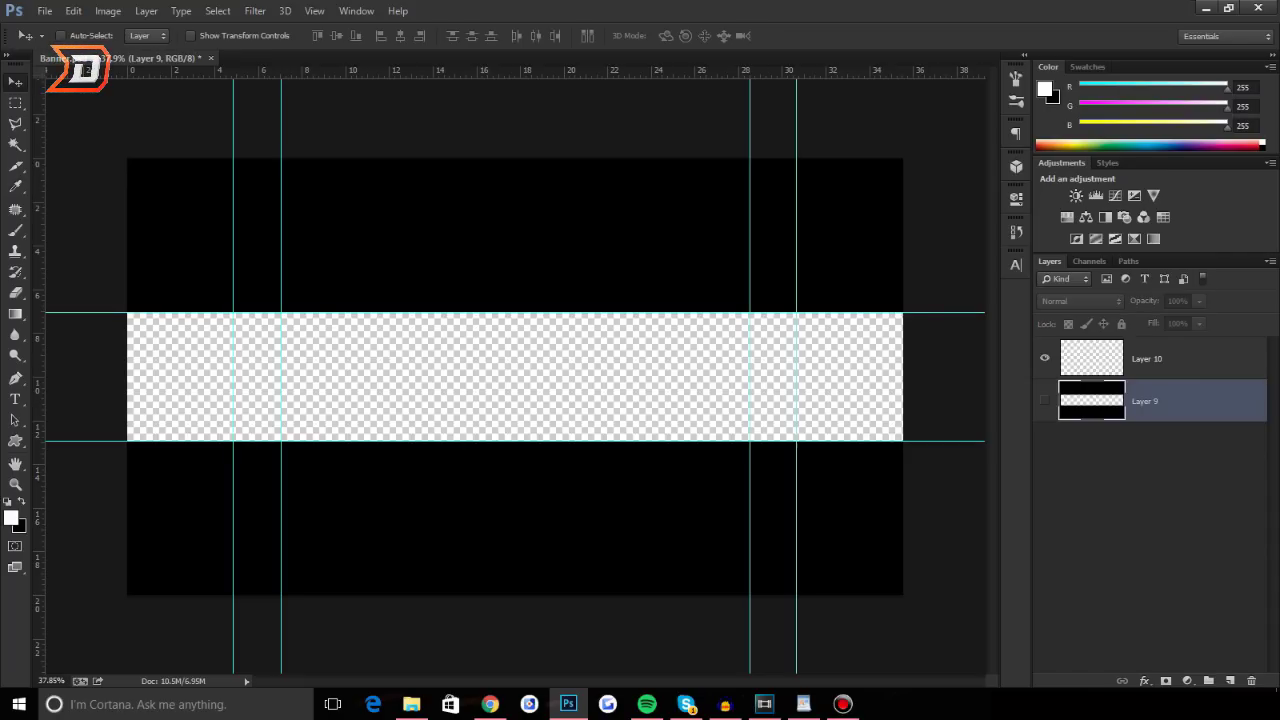
{"action": "key", "text": "ctrl+comma"}
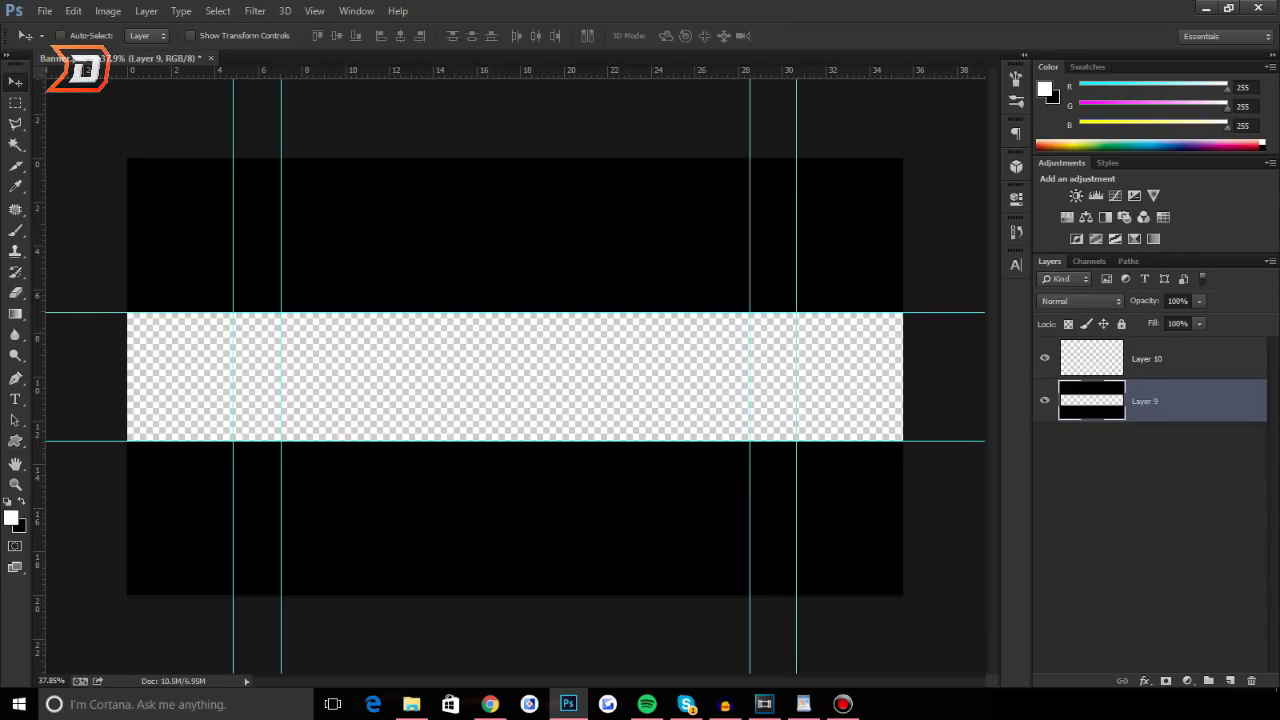
{"action": "key", "text": "t"}
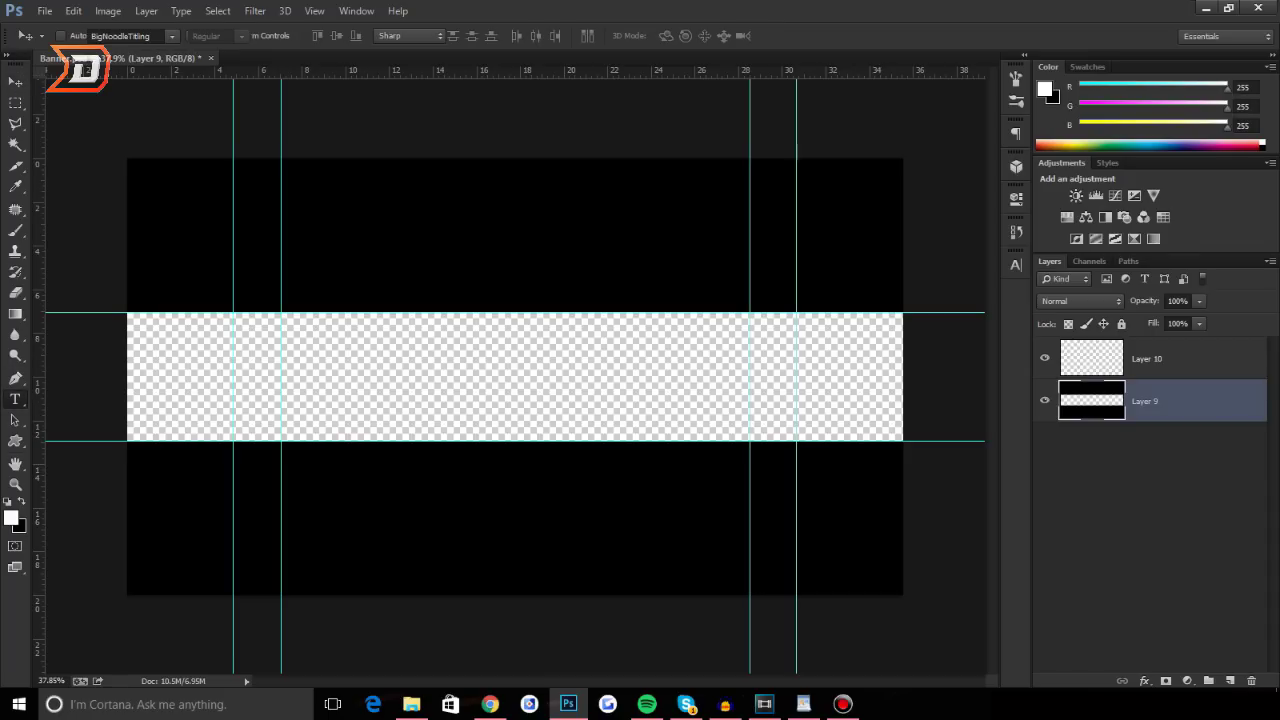
{"action": "left_click", "coordinate": [369, 271]}
{"action": "type", "text": "HEY"}
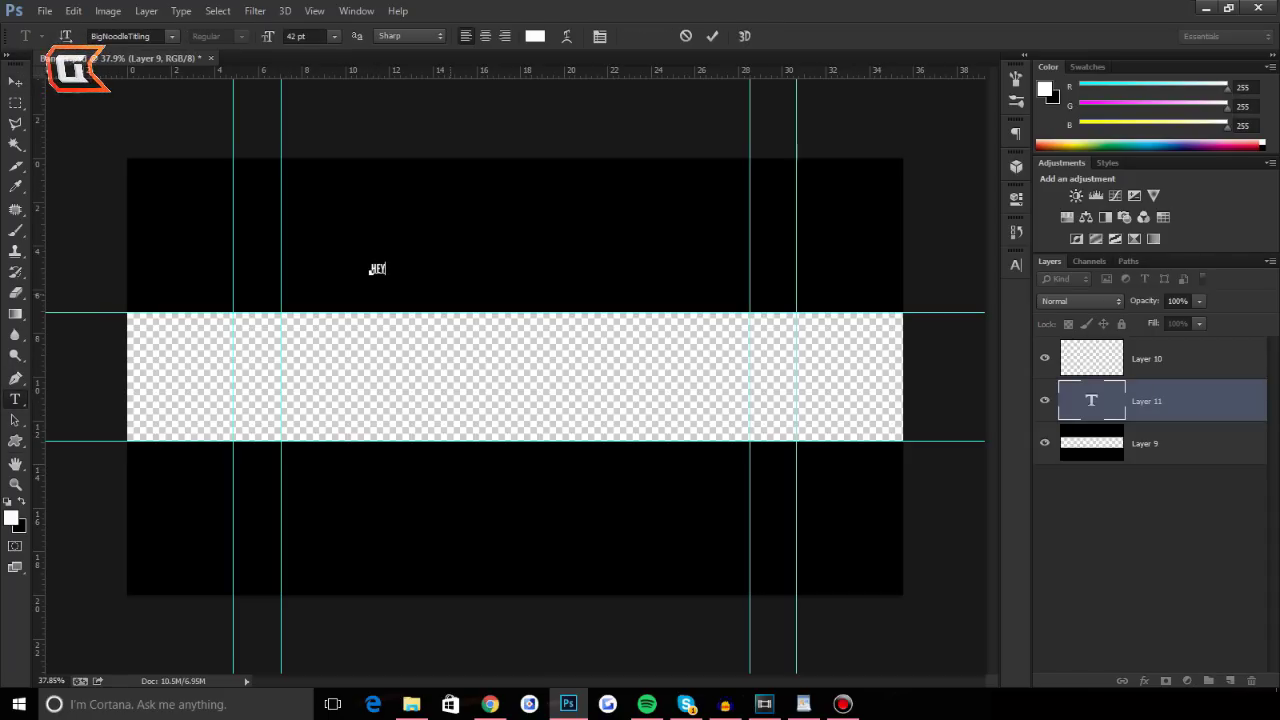
{"action": "key", "text": "ctrl+Return"}
Enlarge the HEY text to about 434 pt and move it into the transparent middle band
{"action": "key", "text": "ctrl+t"}
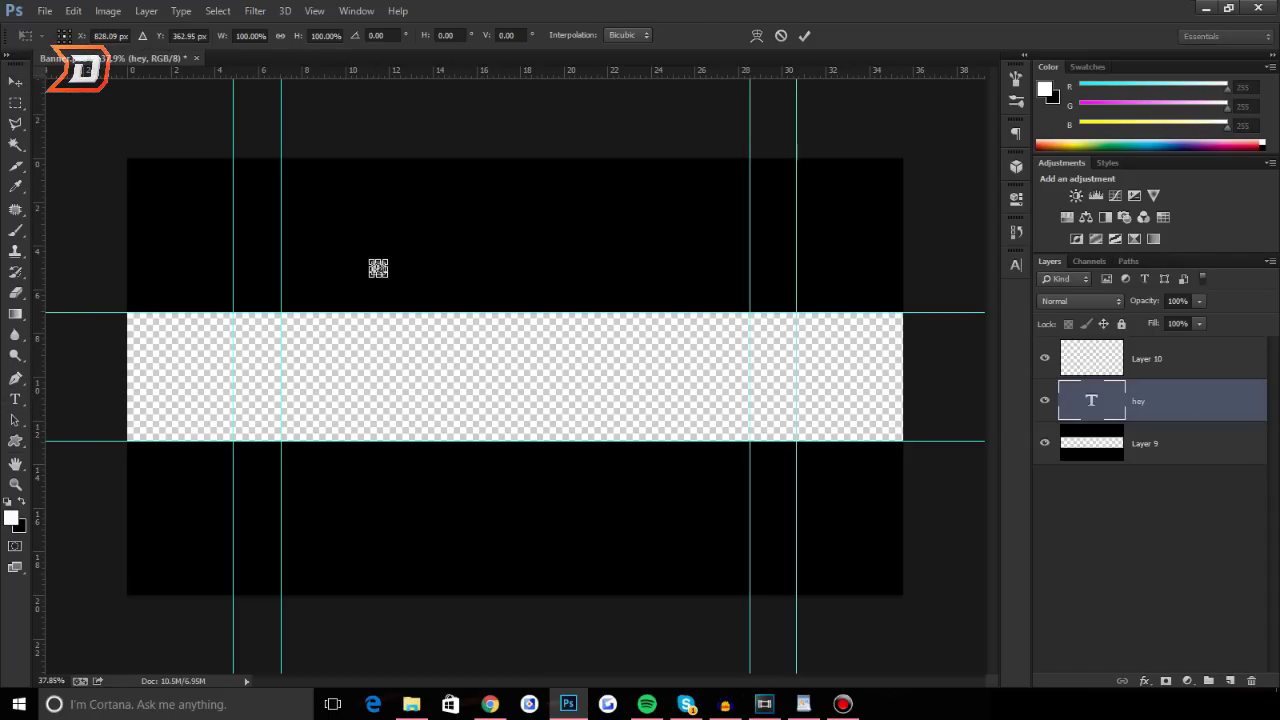
{"action": "left_click_drag", "start_coordinate": [388, 259], "coordinate": [509, 223]}
{"action": "key", "text": "Return"}
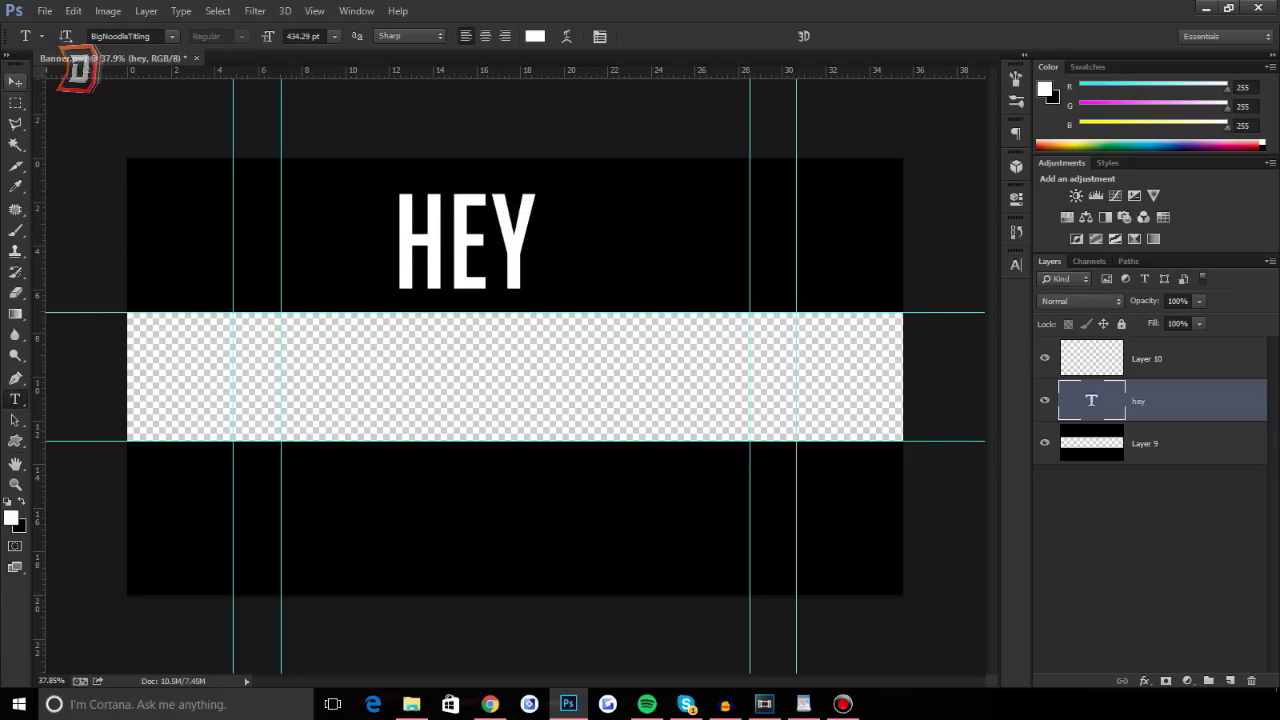
{"action": "left_click_drag", "start_coordinate": [466, 245], "coordinate": [484, 380]}
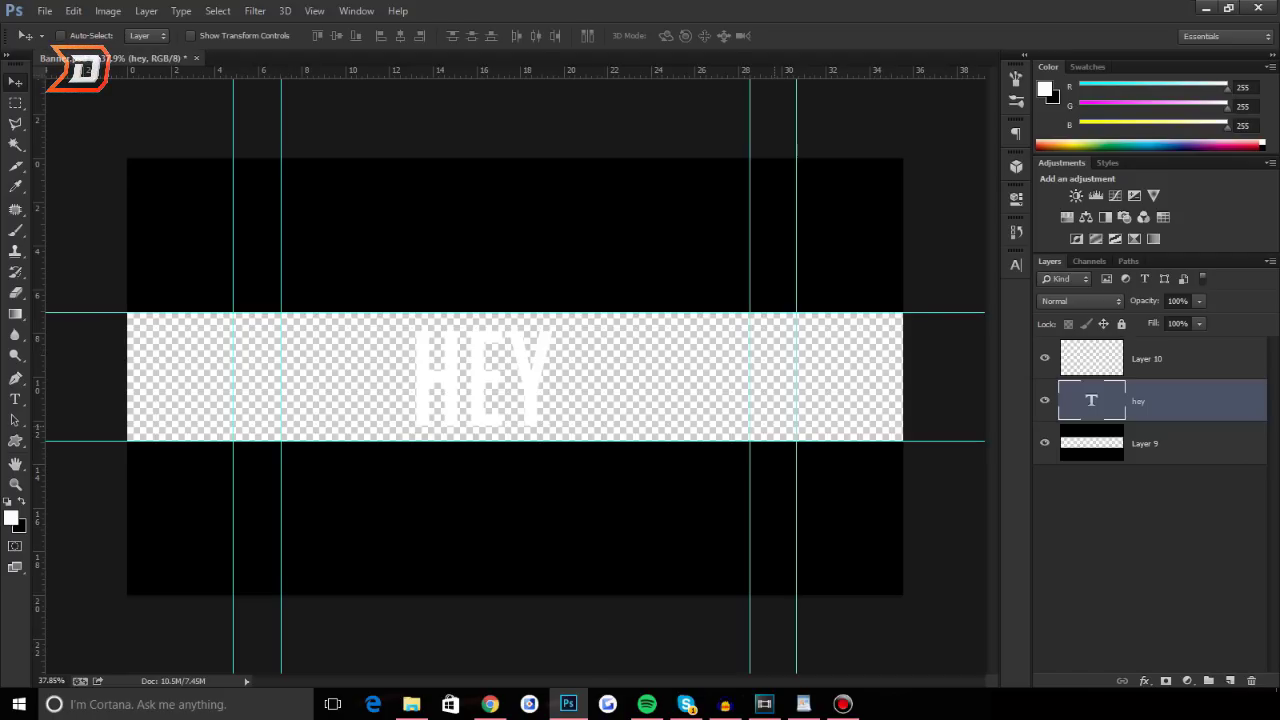
Examine the banner template's middle band, its vertical guides and both outer ends up close
{"action": "scroll", "coordinate": [232, 342], "scroll_direction": "up", "scroll_amount": 15}
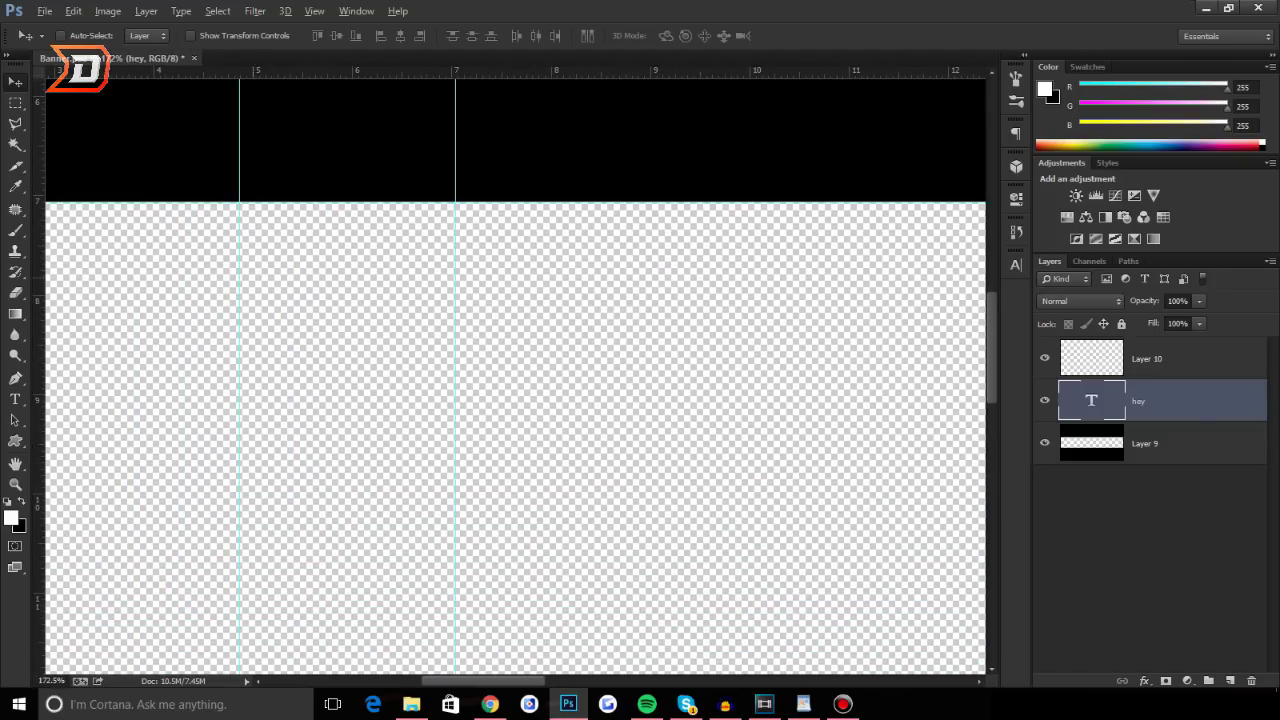
{"action": "scroll", "coordinate": [515, 375], "scroll_direction": "down", "scroll_amount": 10, "text": "alt"}
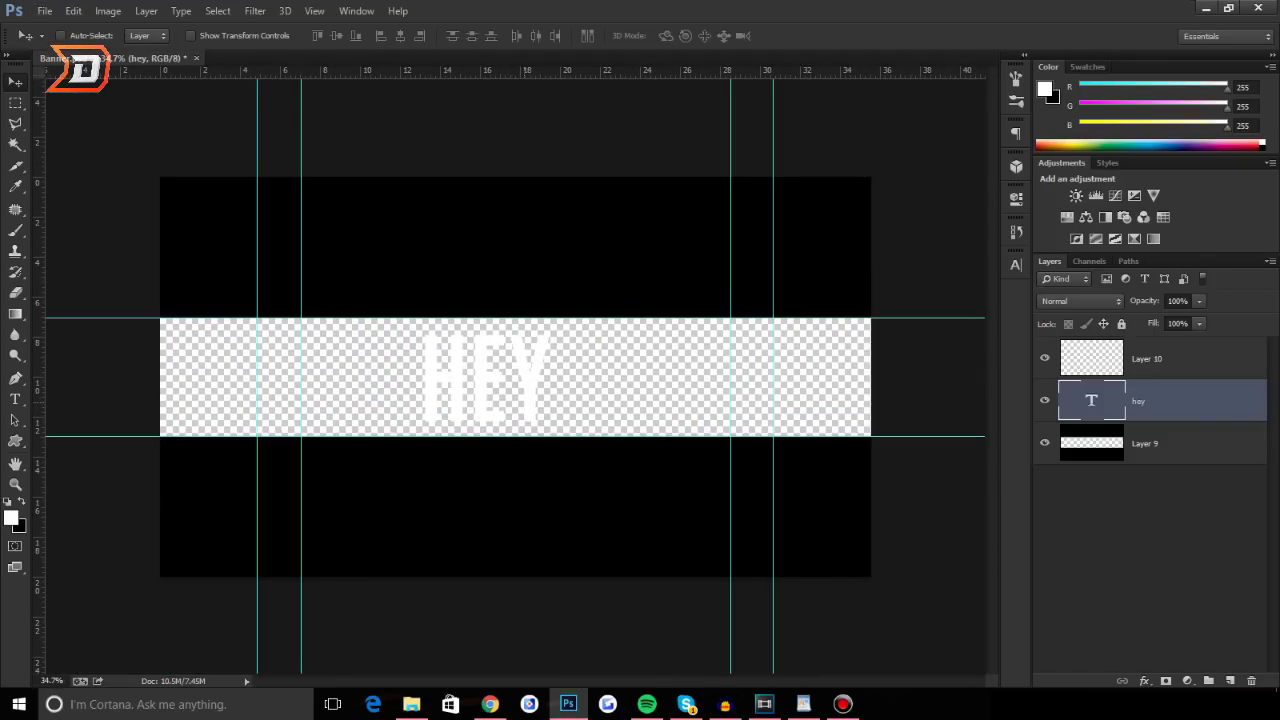
{"action": "scroll", "coordinate": [500, 401], "scroll_direction": "up", "scroll_amount": 4, "text": "alt"}
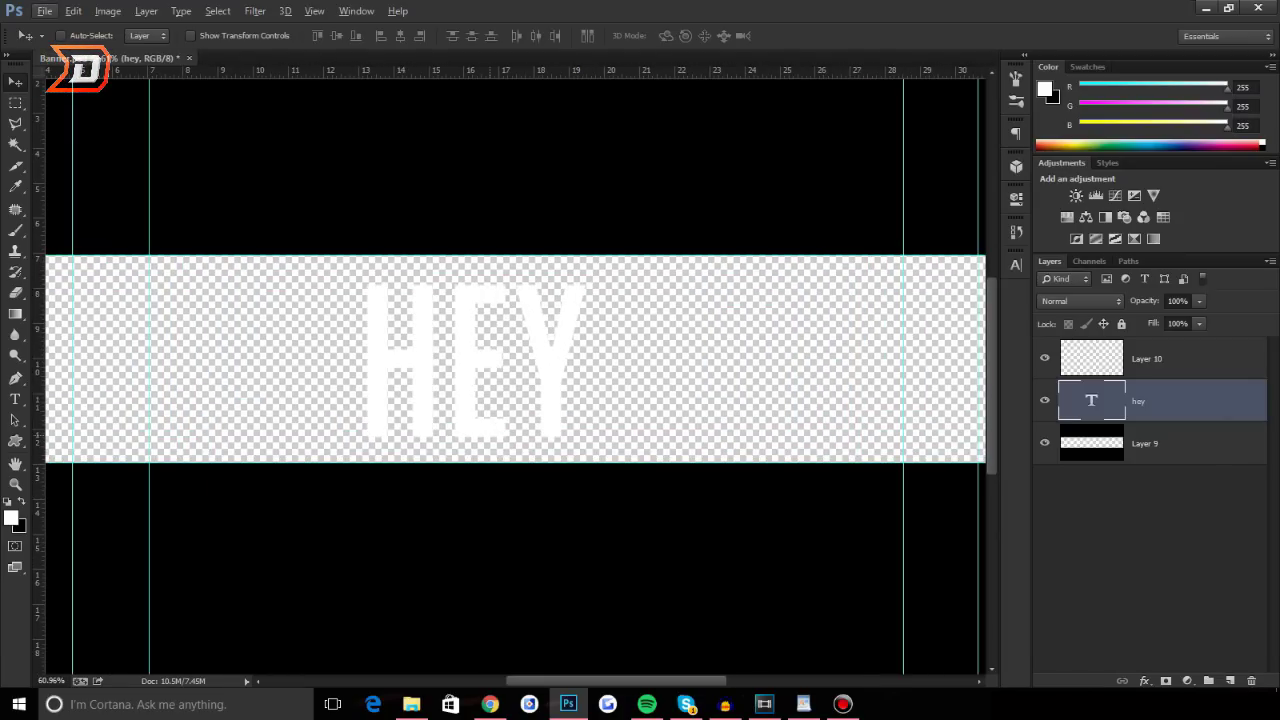
{"action": "scroll", "coordinate": [509, 370], "scroll_direction": "down", "scroll_amount": 4, "text": "alt"}
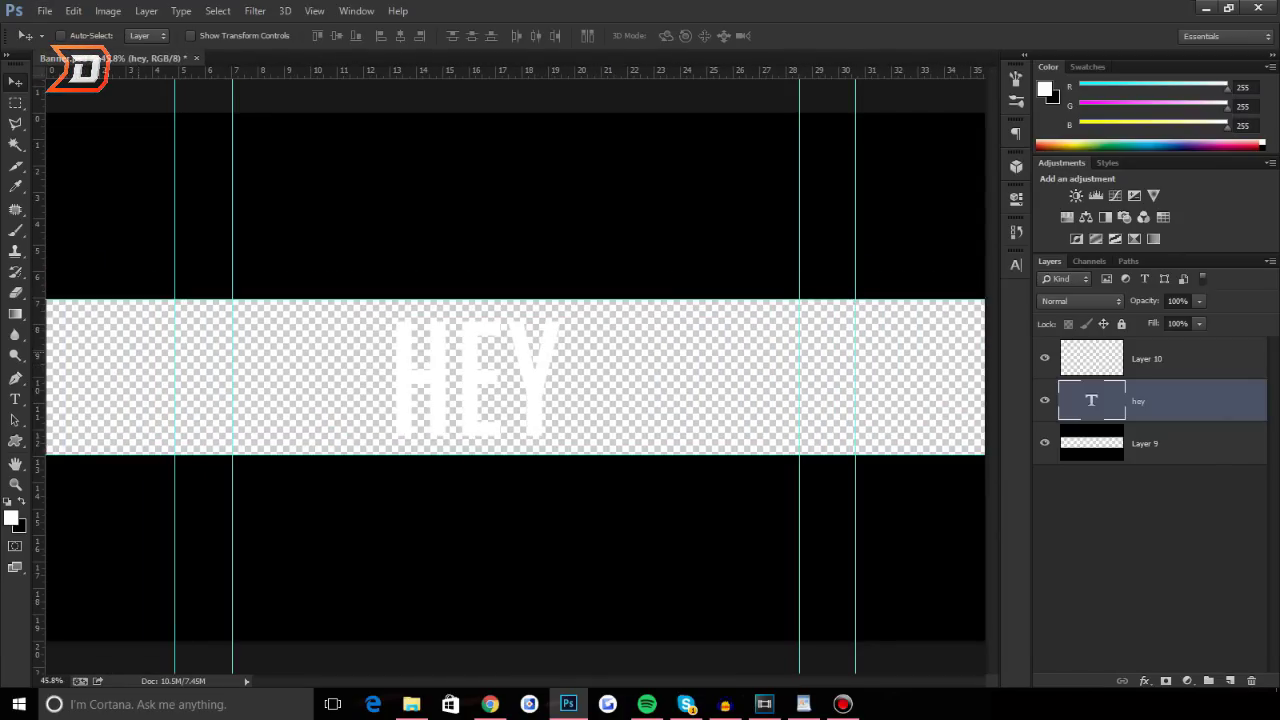
{"action": "scroll", "coordinate": [760, 360], "scroll_direction": "up", "scroll_amount": 6, "text": "alt"}
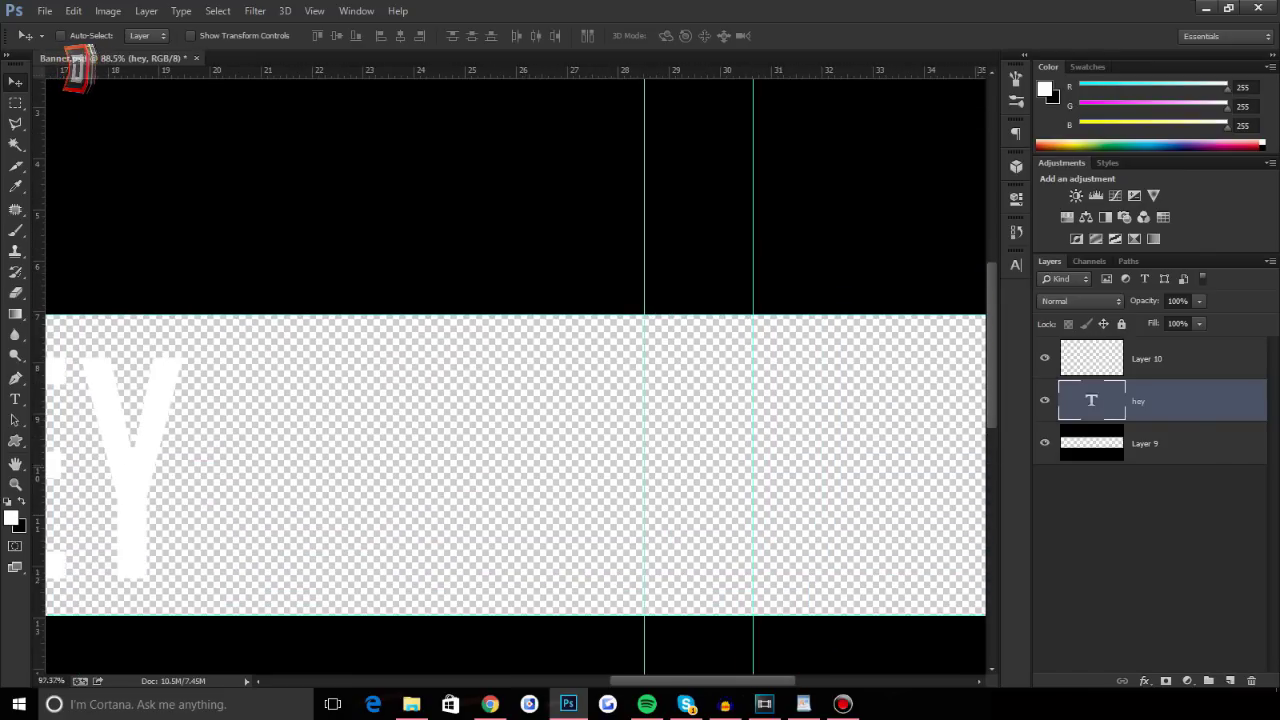
{"action": "scroll", "coordinate": [515, 375], "scroll_direction": "down", "scroll_amount": 6, "text": "alt"}
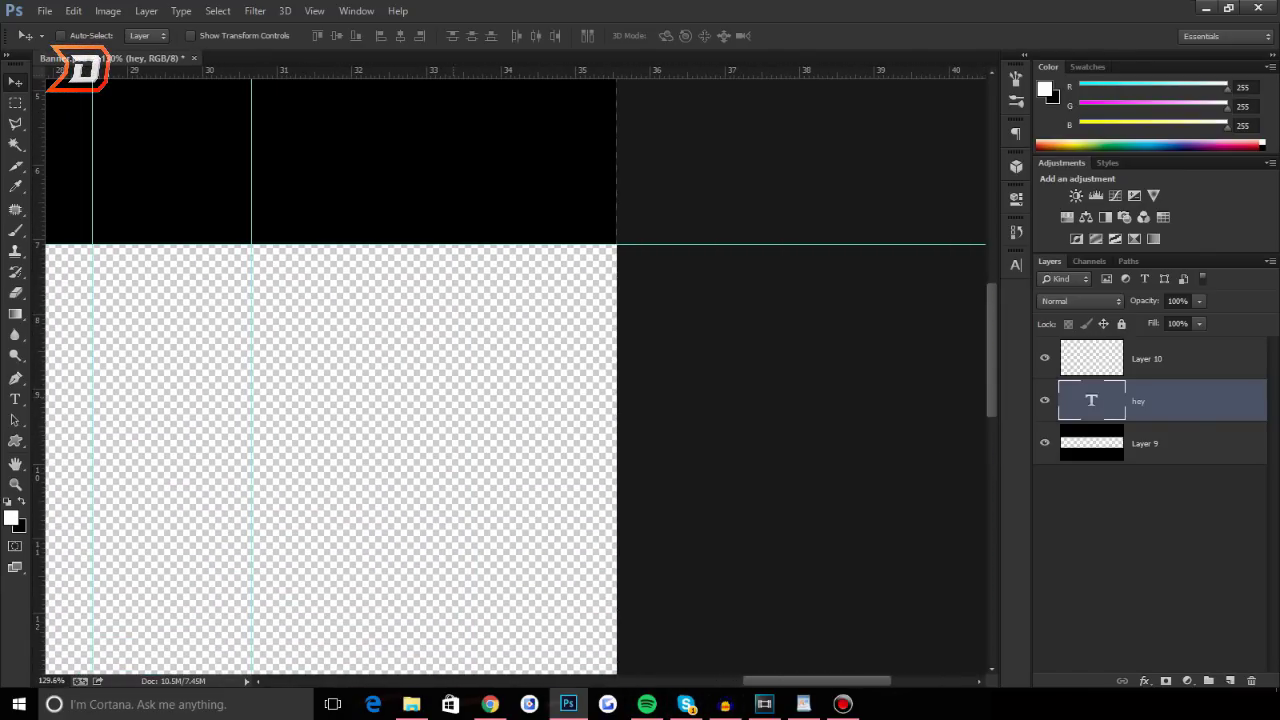
{"action": "scroll", "coordinate": [307, 398], "scroll_direction": "up", "scroll_amount": 5, "text": "alt"}
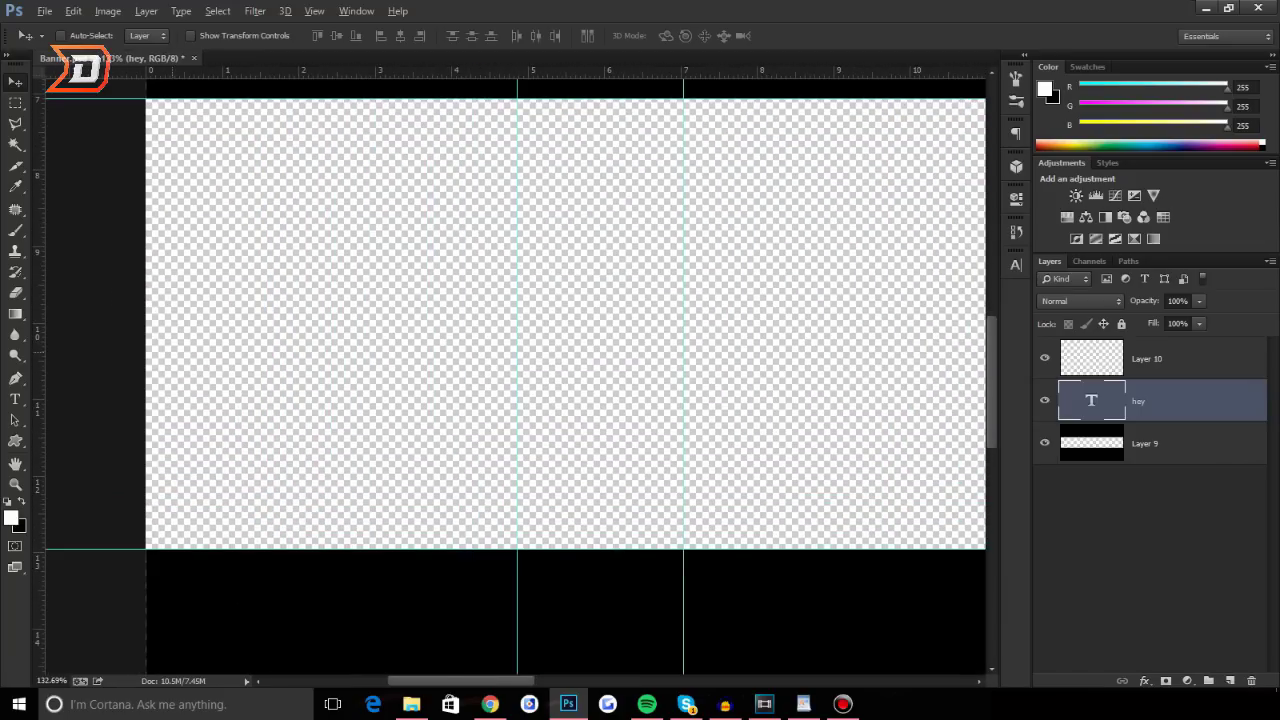
{"action": "scroll", "coordinate": [469, 345], "scroll_direction": "down", "scroll_amount": 2, "text": "alt"}
{"action": "scroll", "coordinate": [515, 375], "scroll_direction": "down", "scroll_amount": 2, "text": "alt"}
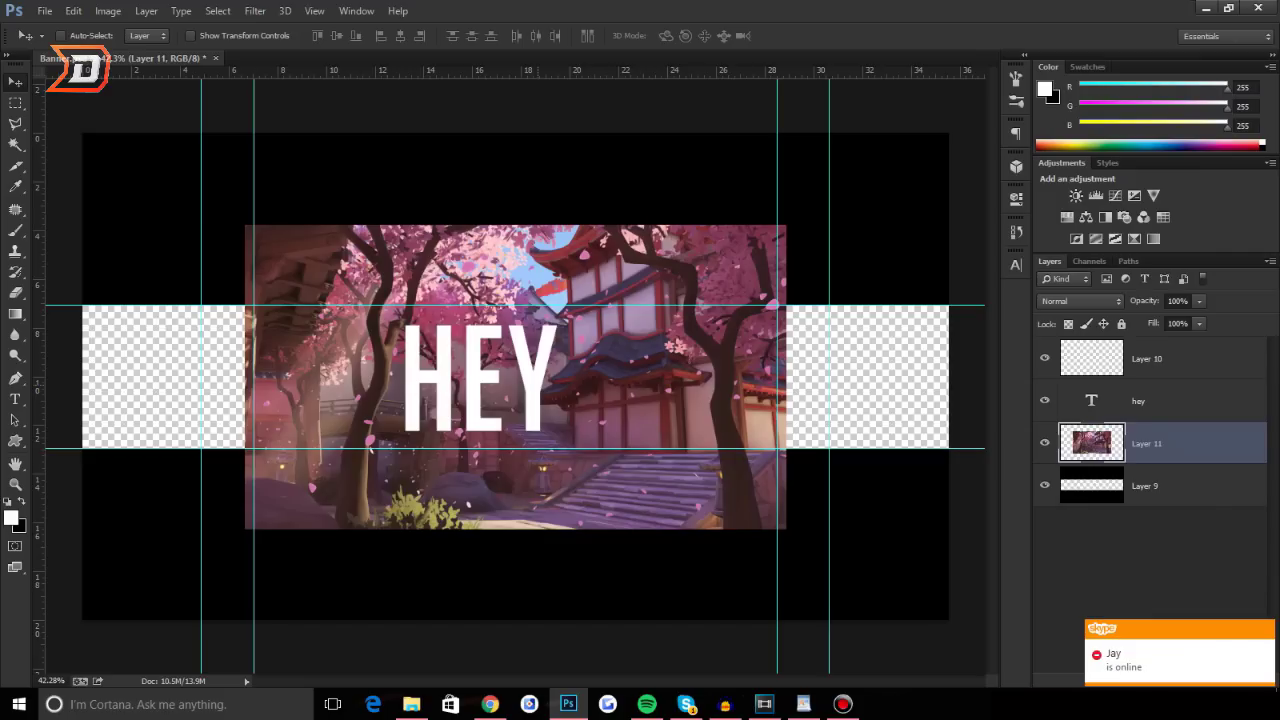
Try scaling the cherry-blossom image layer down to about 49% around its center
{"action": "key", "text": "ctrl+t"}
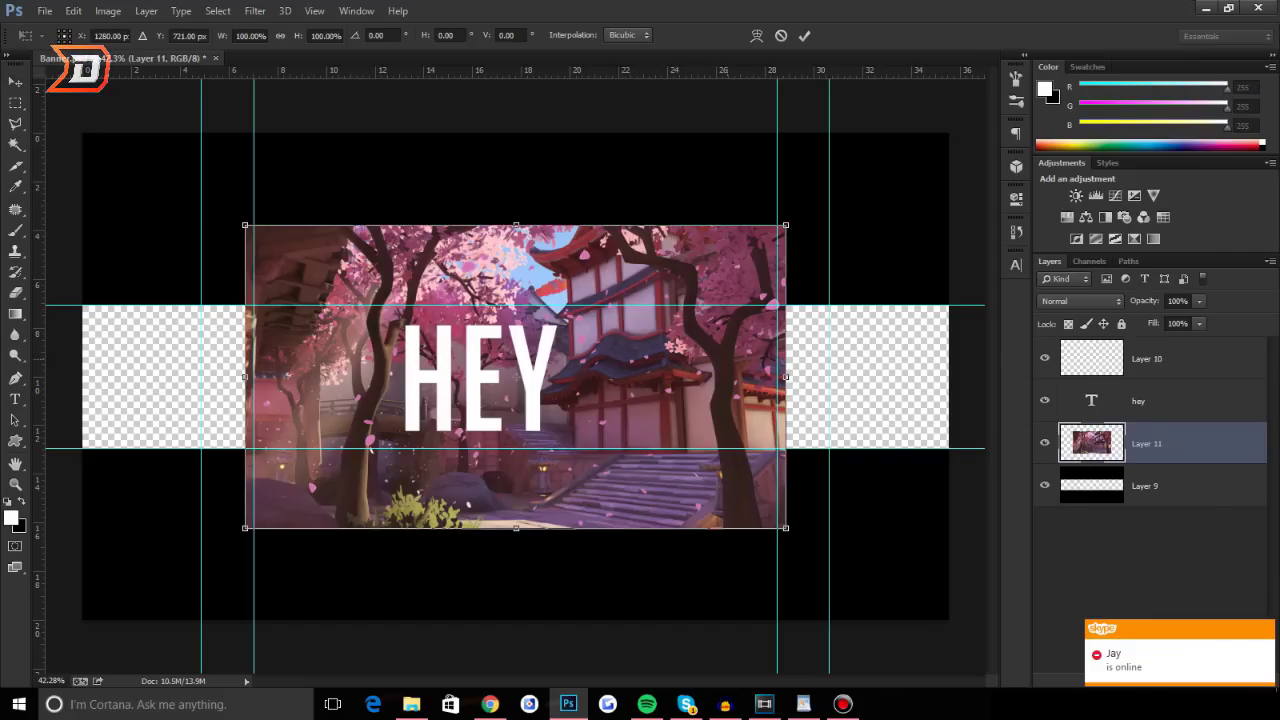
{"action": "left_click_drag", "start_coordinate": [786, 225], "coordinate": [650, 301]}
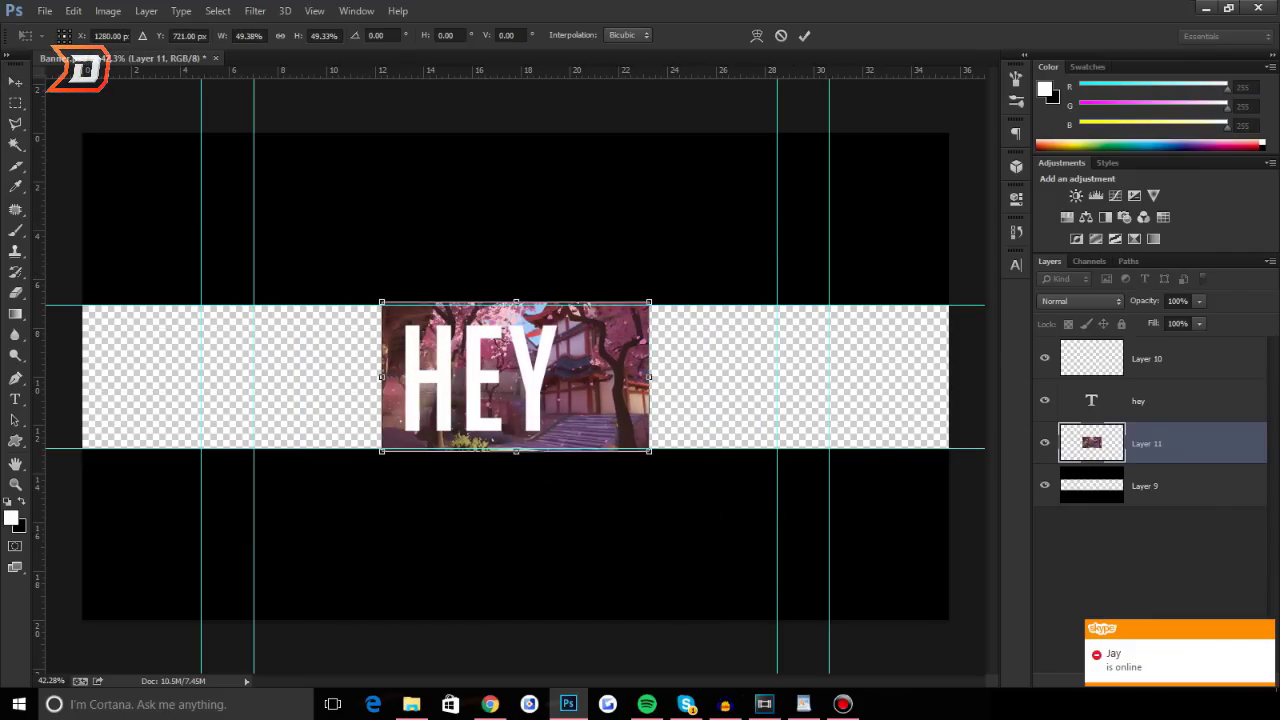
{"action": "key", "text": "Return"}
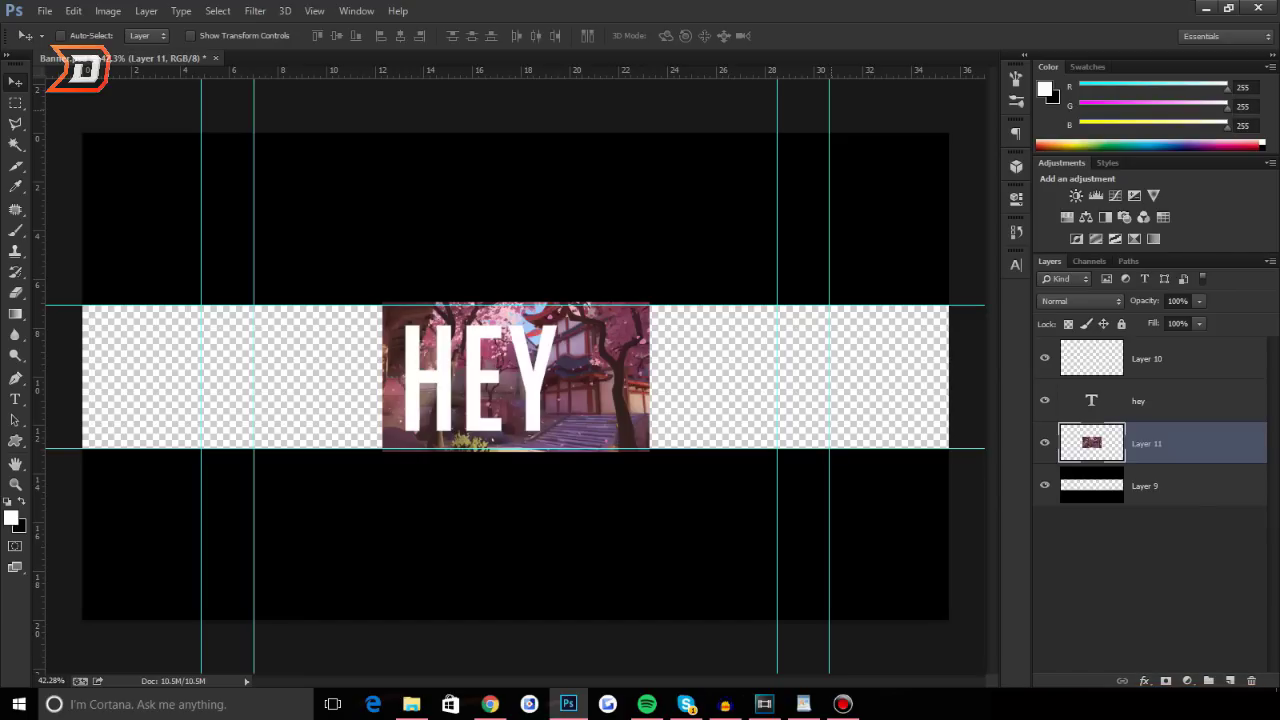
{"action": "key", "text": "ctrl+z"}
Stretch the cherry-blossom image horizontally to 160% so that it spans the full canvas width
{"action": "key", "text": "ctrl+t"}
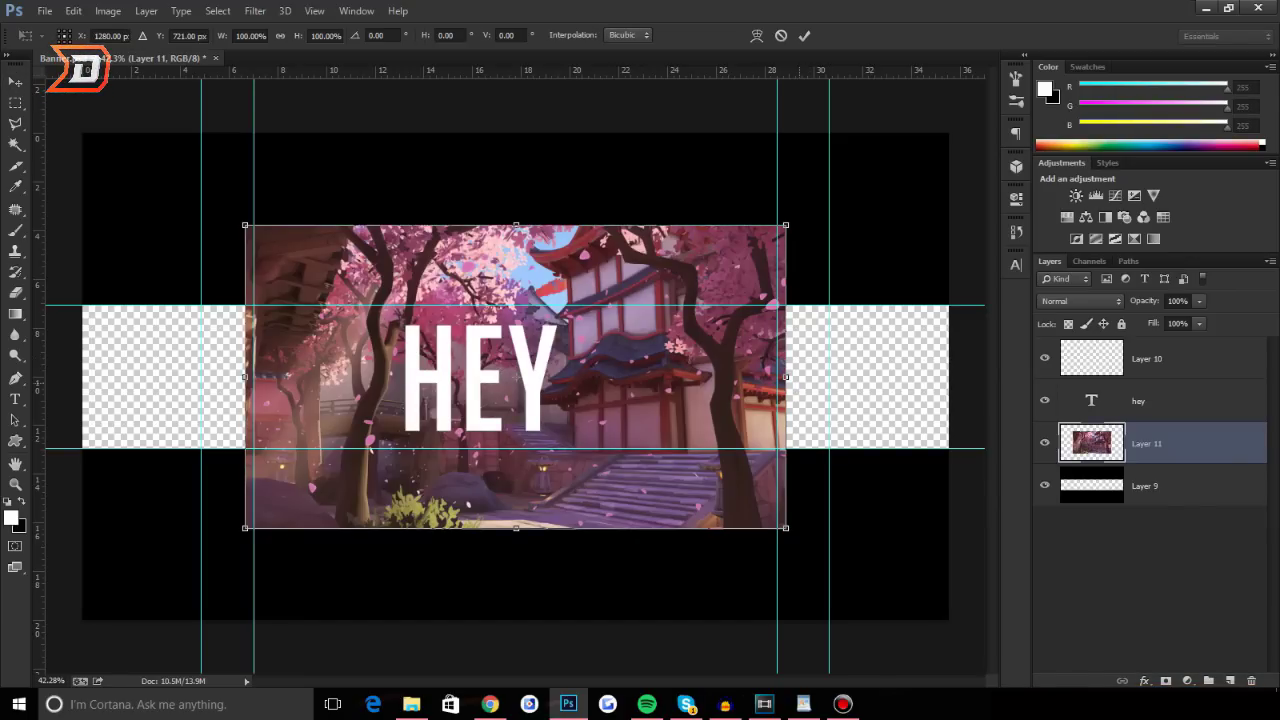
{"action": "left_click_drag", "start_coordinate": [786, 376], "coordinate": [948, 377]}
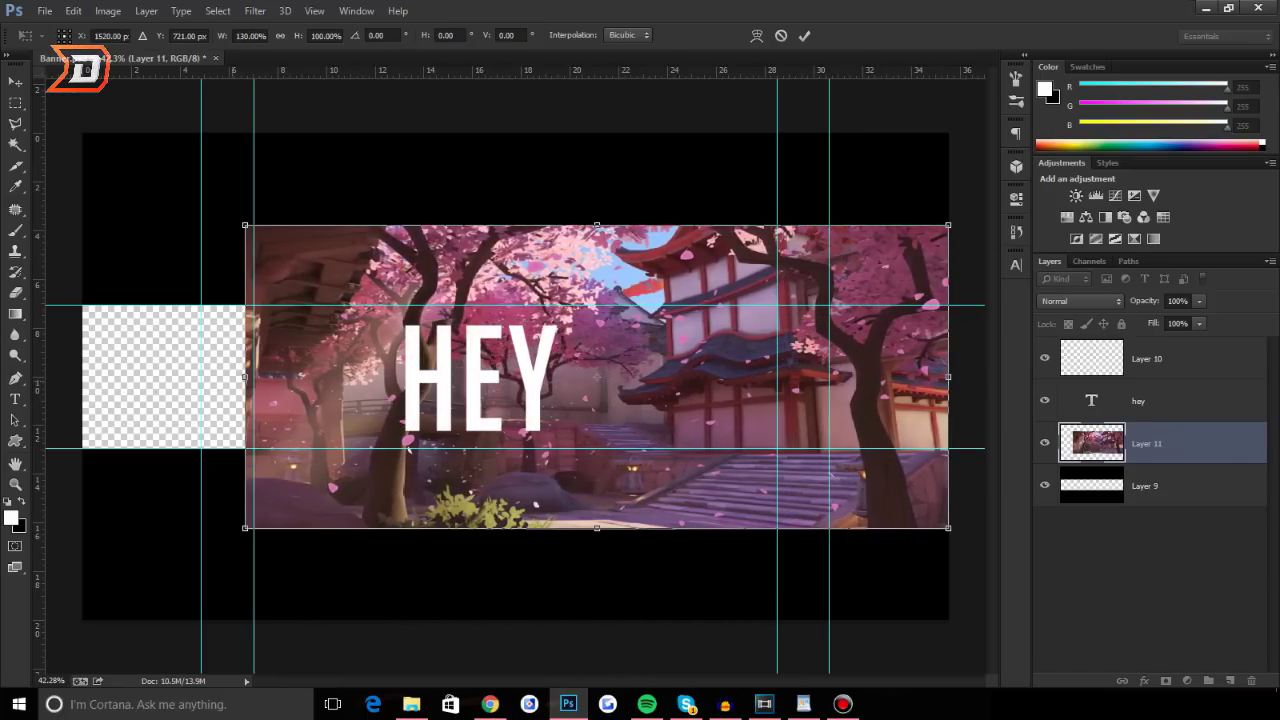
{"action": "left_click_drag", "start_coordinate": [245, 377], "coordinate": [83, 377]}
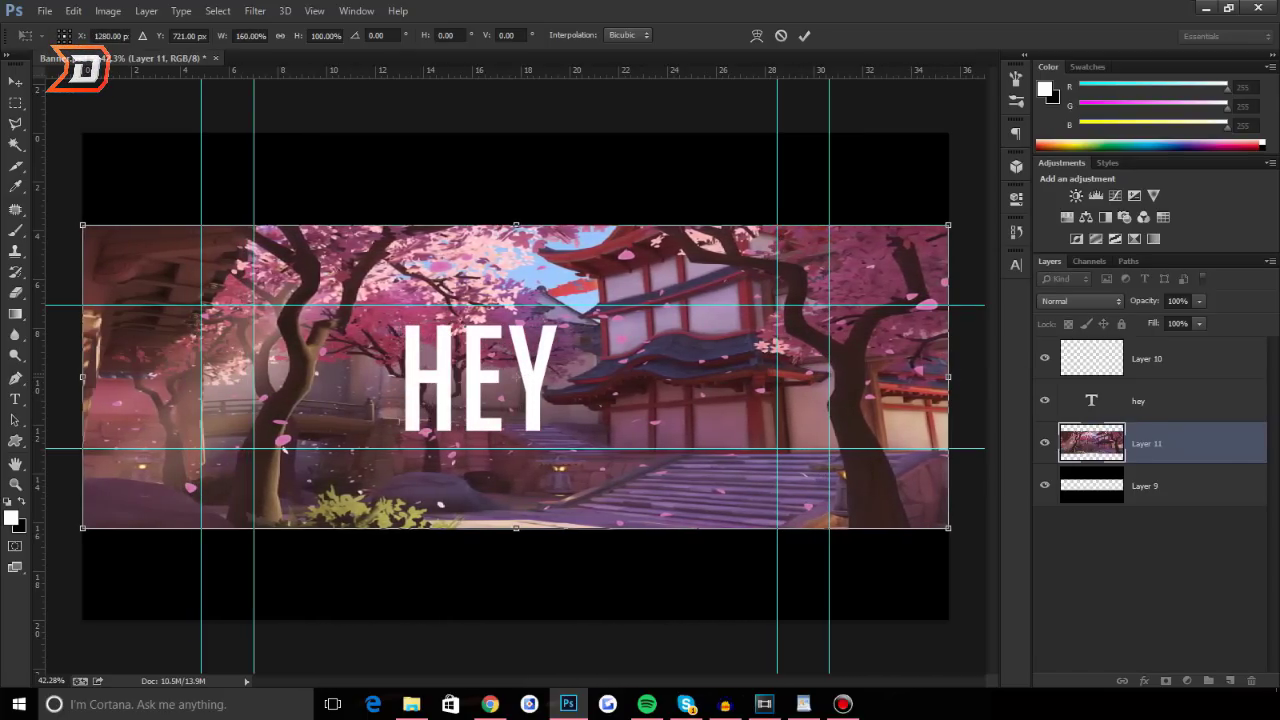
{"action": "key", "text": "ctrl+minus"}
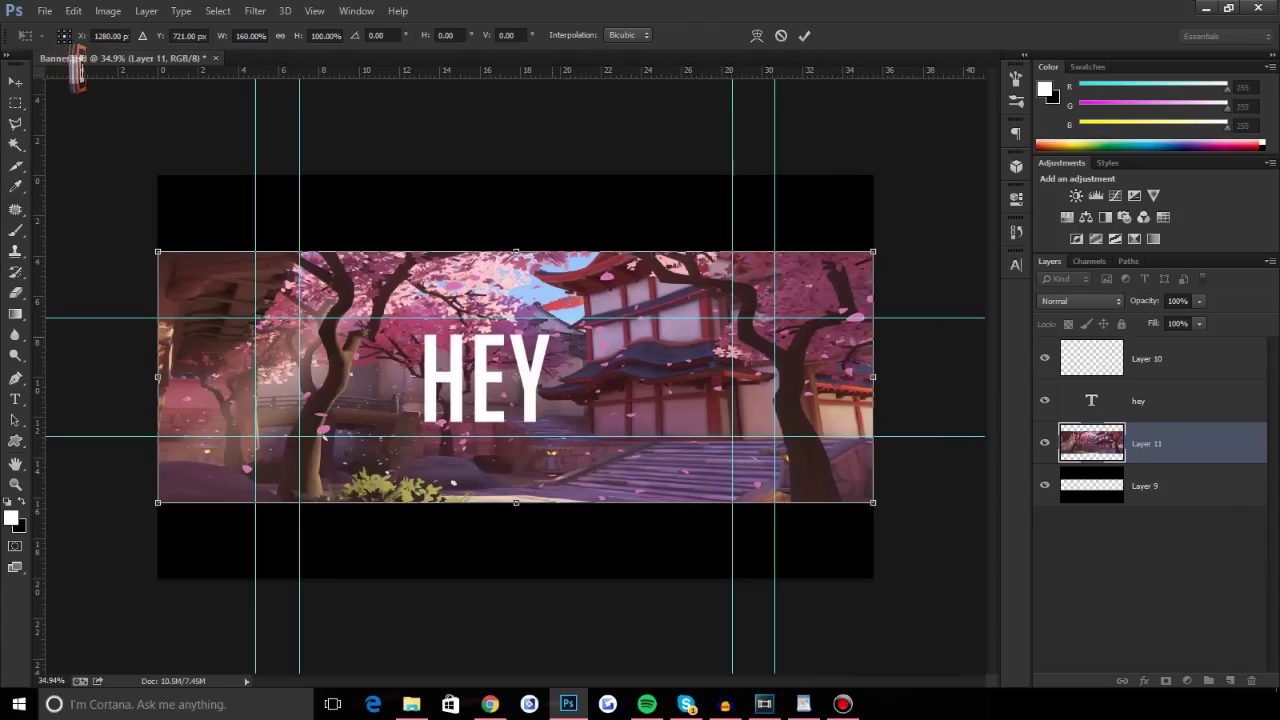
Stretch the image's height to about 117% and move it up to the canvas's upper edge
{"action": "left_click_drag", "start_coordinate": [516, 251], "coordinate": [516, 208]}
{"action": "left_click_drag", "start_coordinate": [581, 342], "coordinate": [581, 330]}
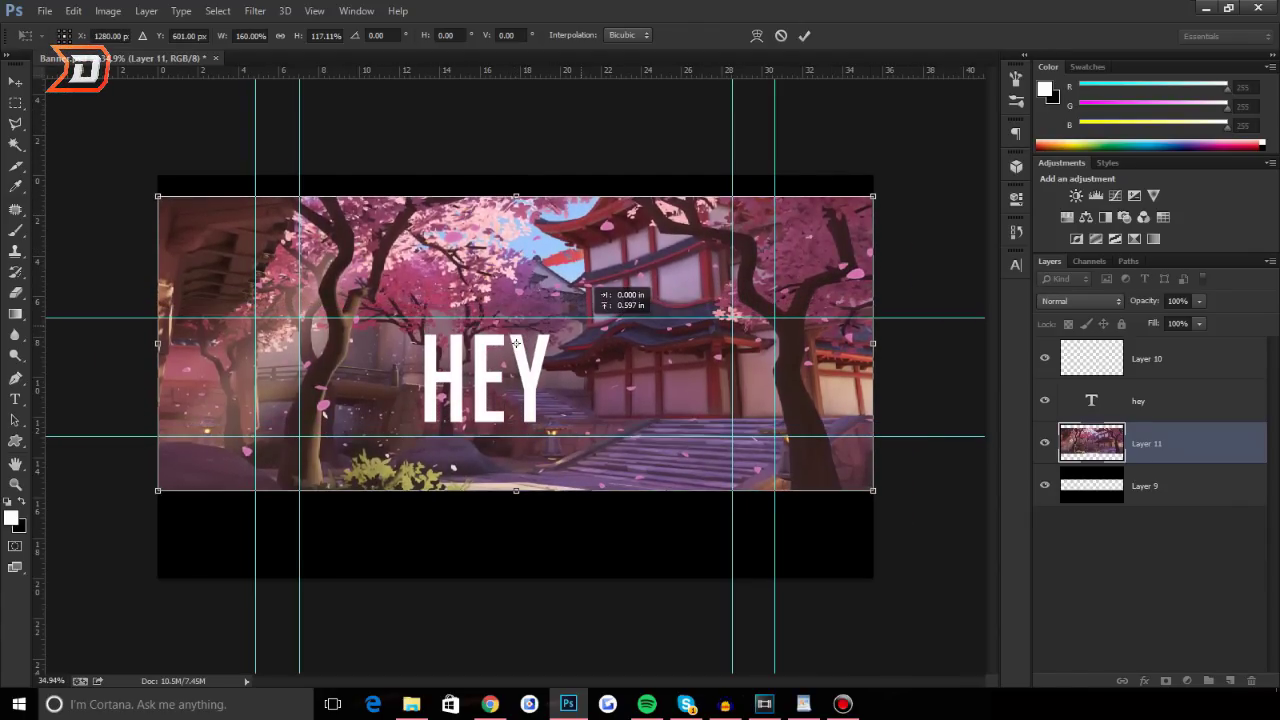
{"action": "left_click", "coordinate": [804, 36]}
{"action": "left_click_drag", "start_coordinate": [673, 385], "coordinate": [673, 343]}
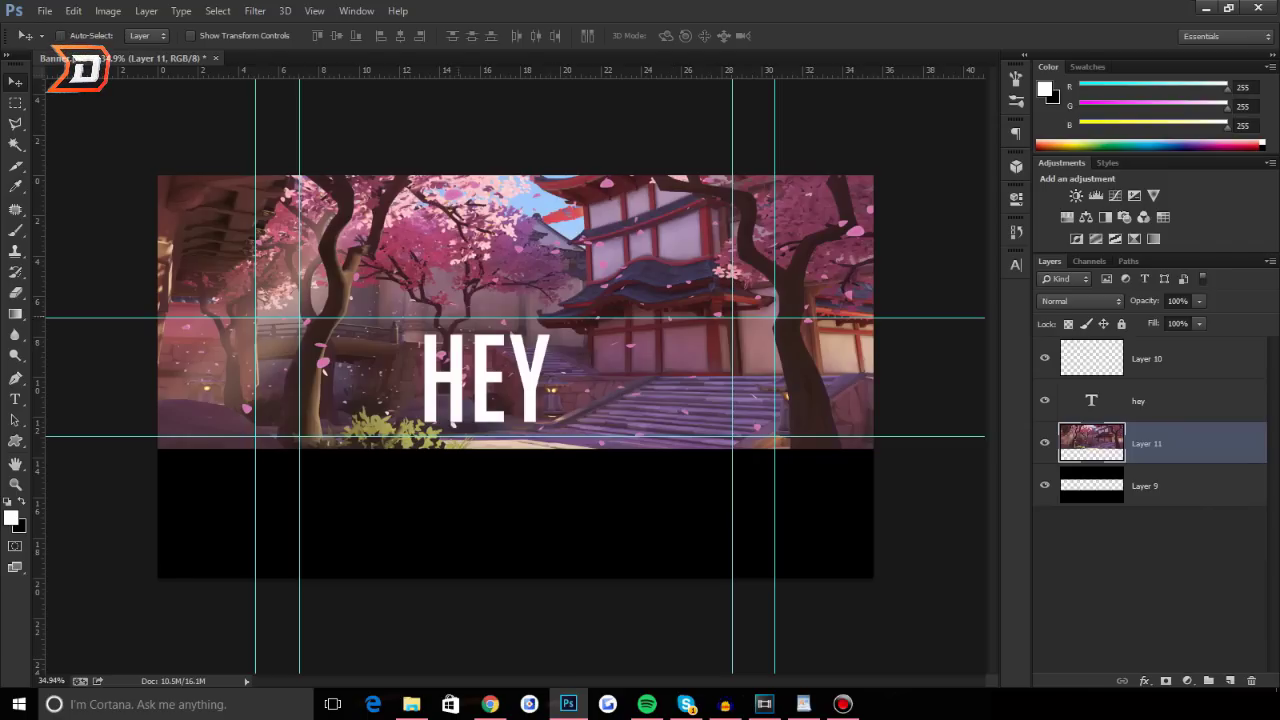
Select the part of the cherry-blossom image above the upper horizontal guide, delete it and clear the selection
{"action": "left_click", "coordinate": [1045, 443]}
{"action": "left_click", "coordinate": [1045, 443]}
{"action": "key", "text": "m"}
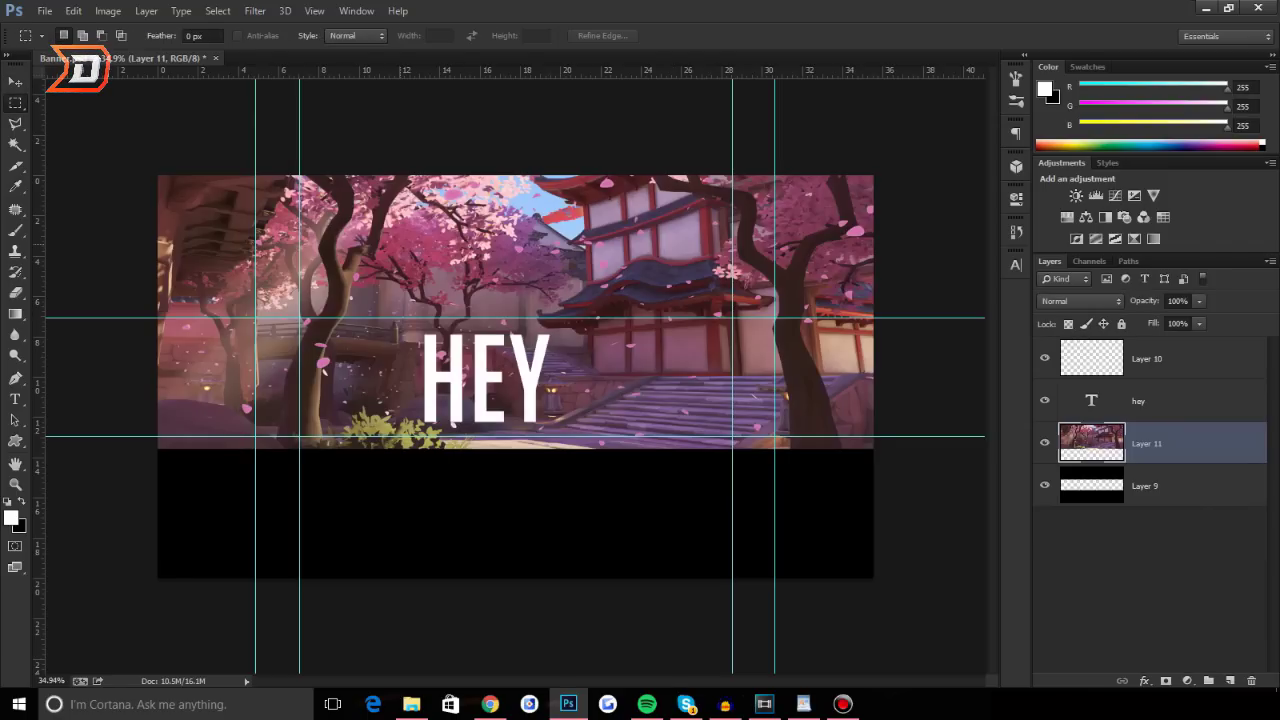
{"action": "left_click_drag", "start_coordinate": [157, 175], "coordinate": [994, 316]}
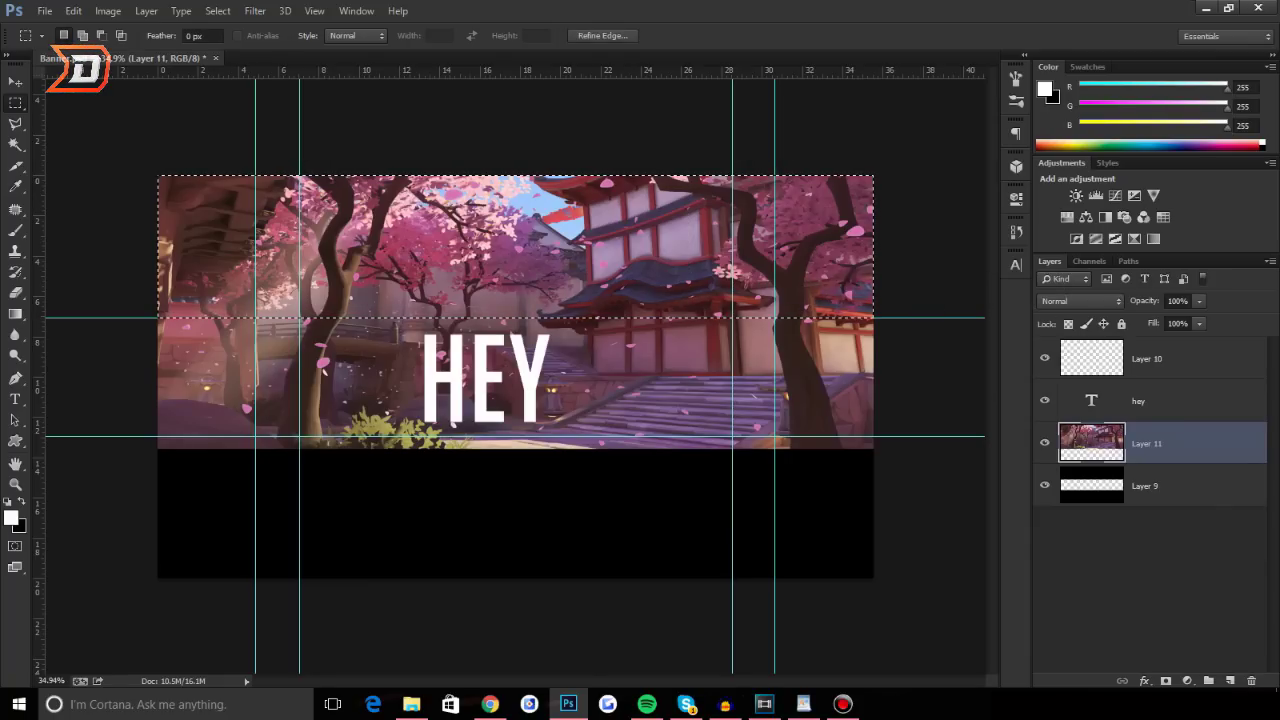
{"action": "scroll", "coordinate": [525, 366], "scroll_direction": "up", "scroll_amount": 11}
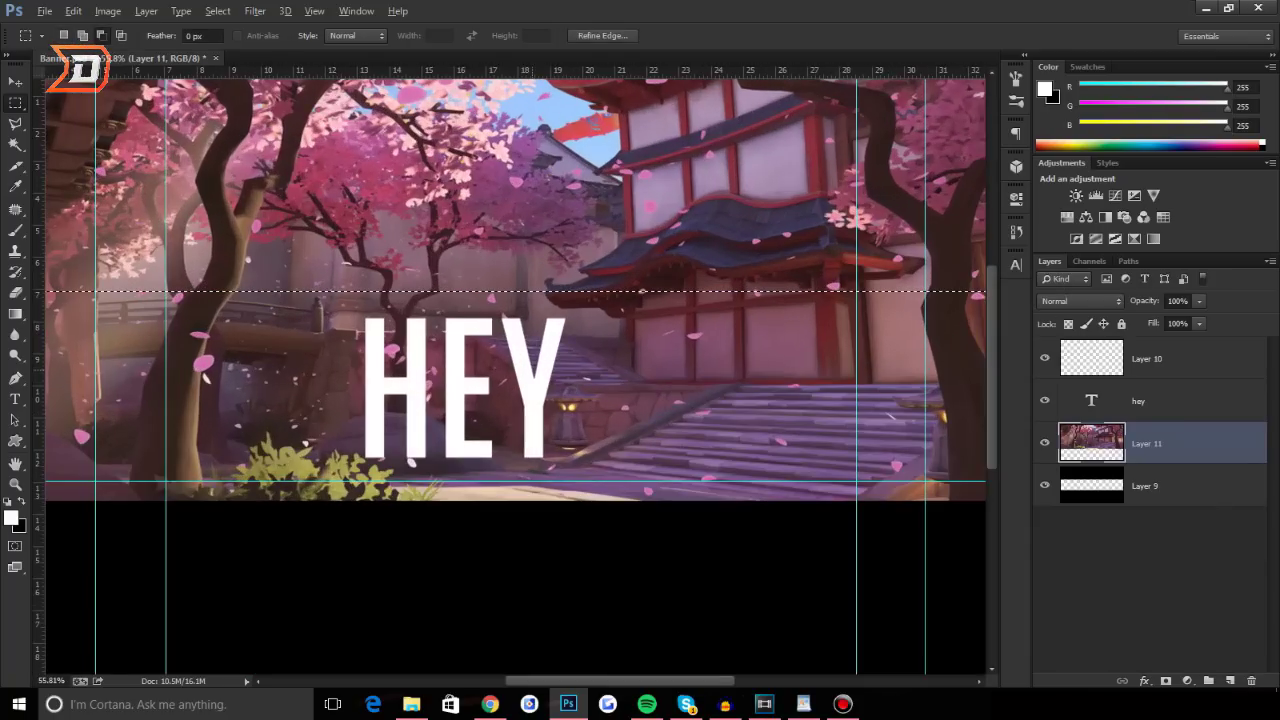
{"action": "scroll", "coordinate": [525, 366], "scroll_direction": "down", "scroll_amount": 14}
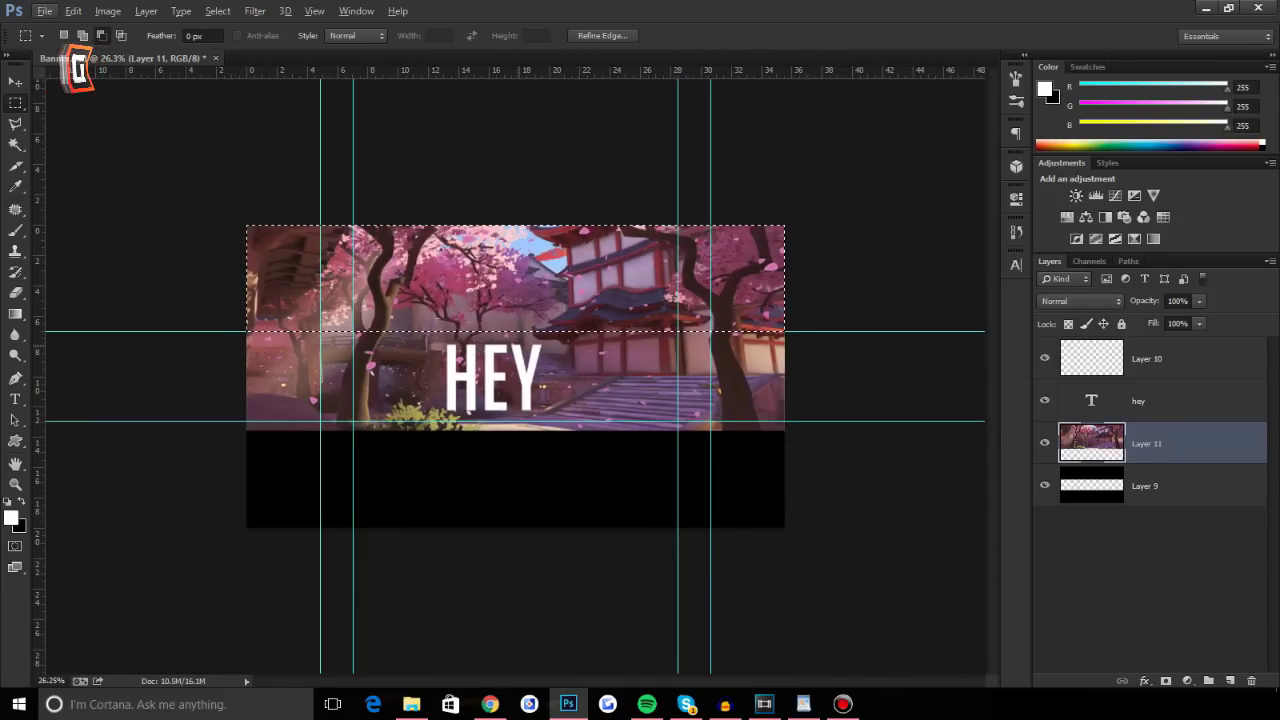
{"action": "key", "text": "Delete"}
{"action": "key", "text": "ctrl+d"}
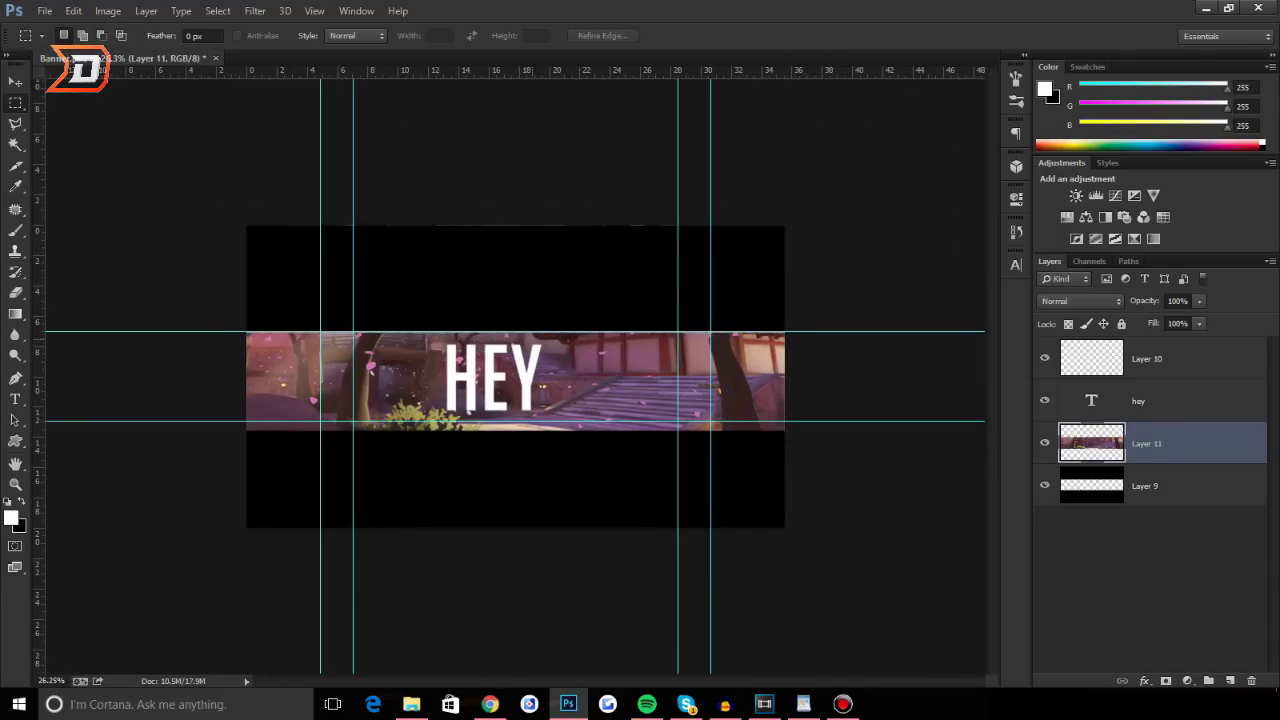
Undo the image deletion by reverting the document to its Rectangular Marquee history state
{"action": "scroll", "coordinate": [515, 377], "scroll_direction": "up", "scroll_amount": 2}
{"action": "key", "text": "ctrl+z"}
{"action": "left_click", "coordinate": [1146, 486]}
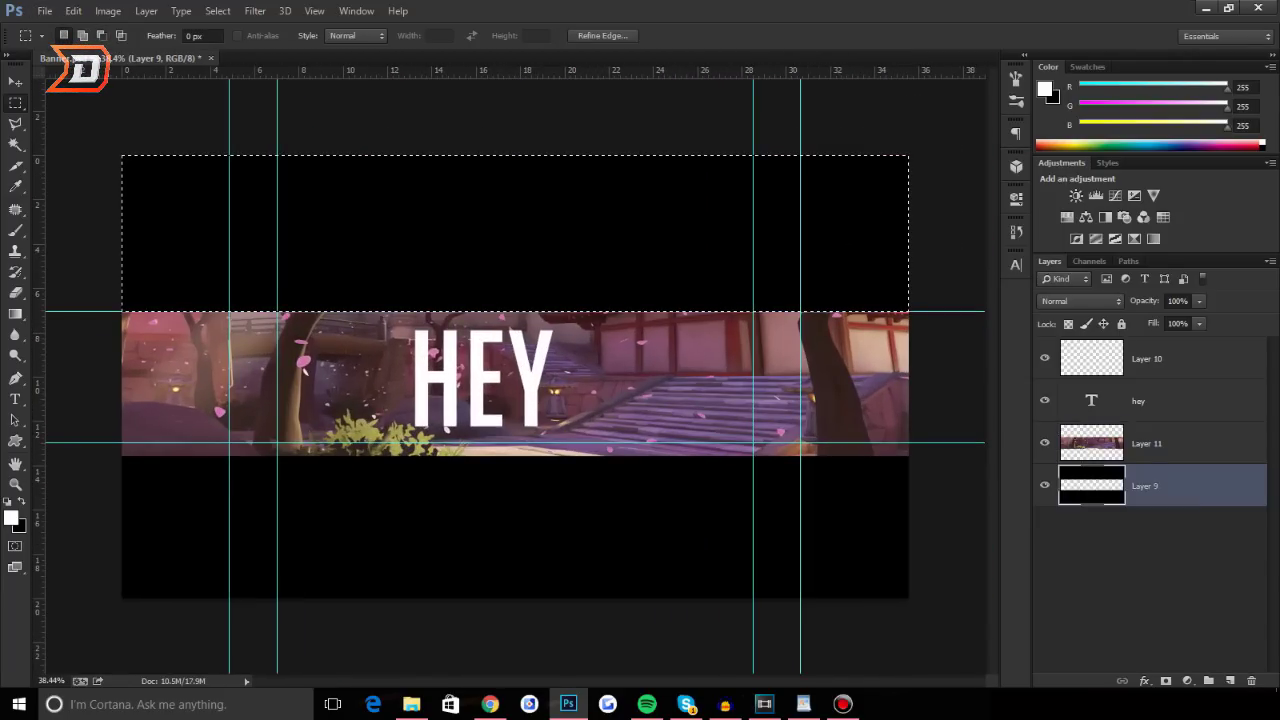
{"action": "left_click", "coordinate": [1016, 232]}
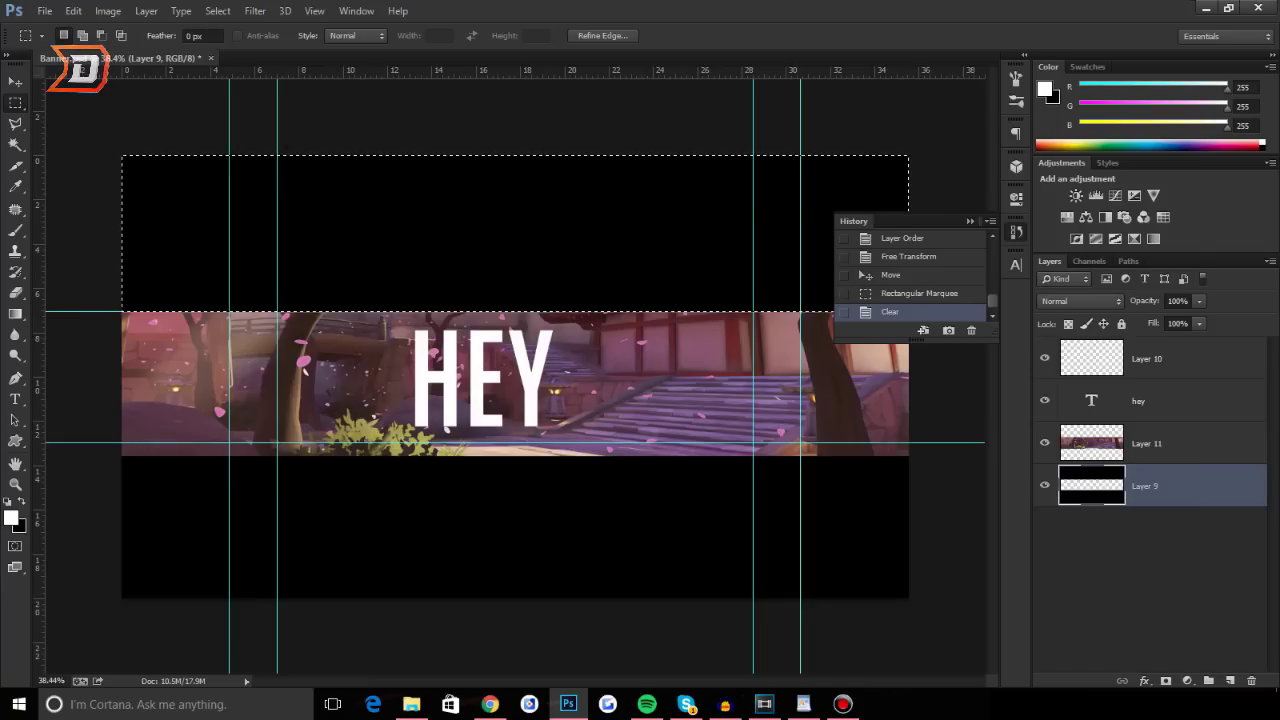
{"action": "left_click", "coordinate": [922, 293]}
{"action": "left_click", "coordinate": [1016, 232]}
Move Layer 9 with the black bars to the top of the layer stack
{"action": "left_click_drag", "start_coordinate": [1146, 486], "coordinate": [1146, 340]}
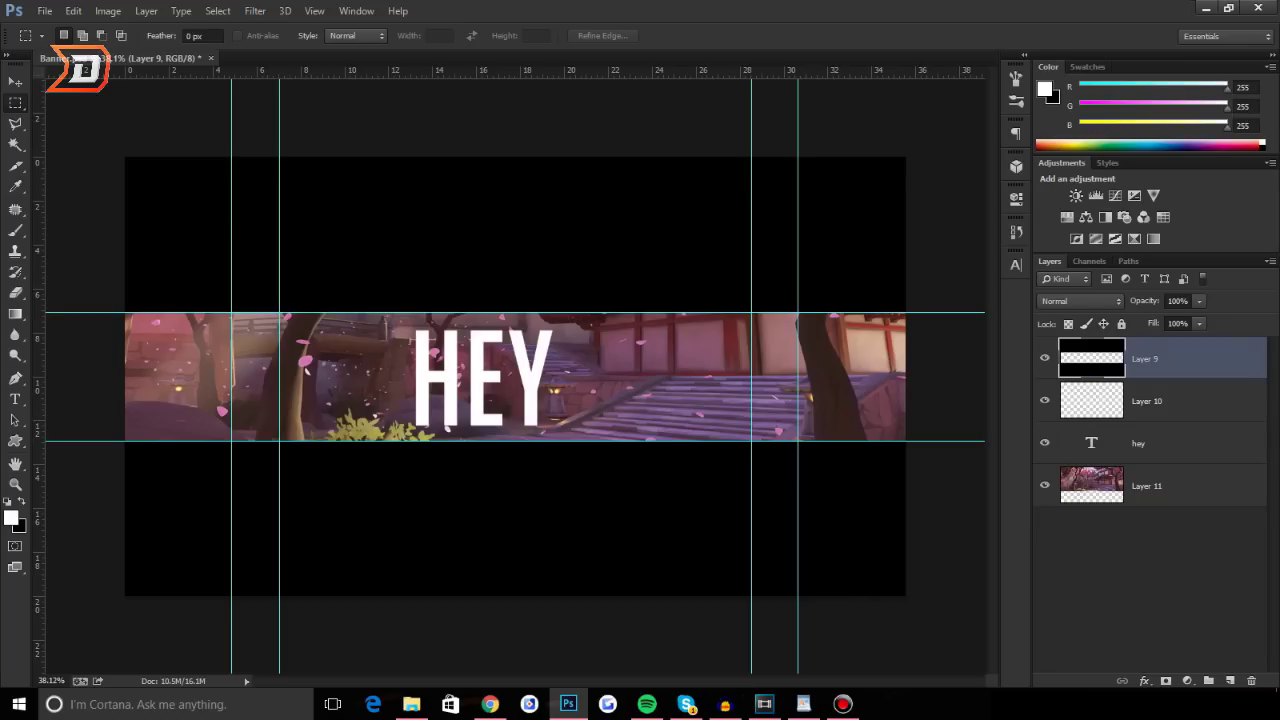
Hide the HEY text layer so that only the cherry-blossom band shows
{"action": "scroll", "coordinate": [662, 408], "scroll_direction": "up", "scroll_amount": 3}
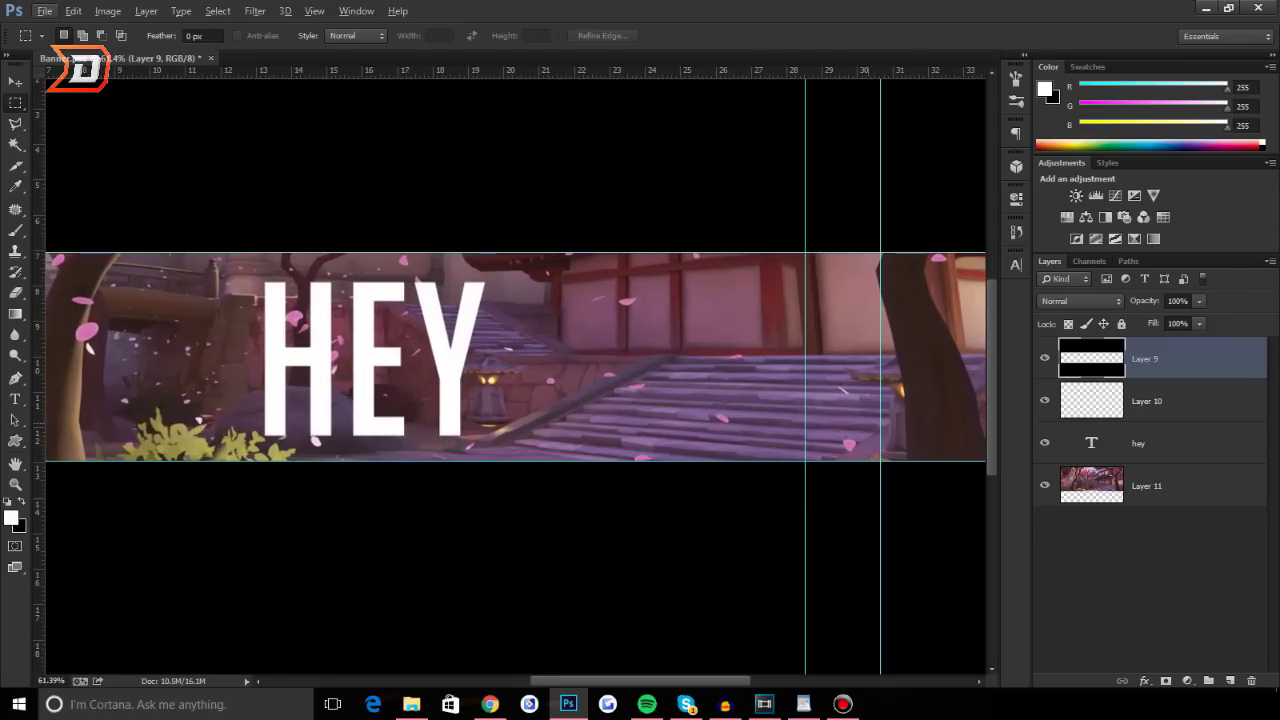
{"action": "left_click", "coordinate": [1045, 443]}
{"action": "scroll", "coordinate": [625, 438], "scroll_direction": "down", "scroll_amount": 2}
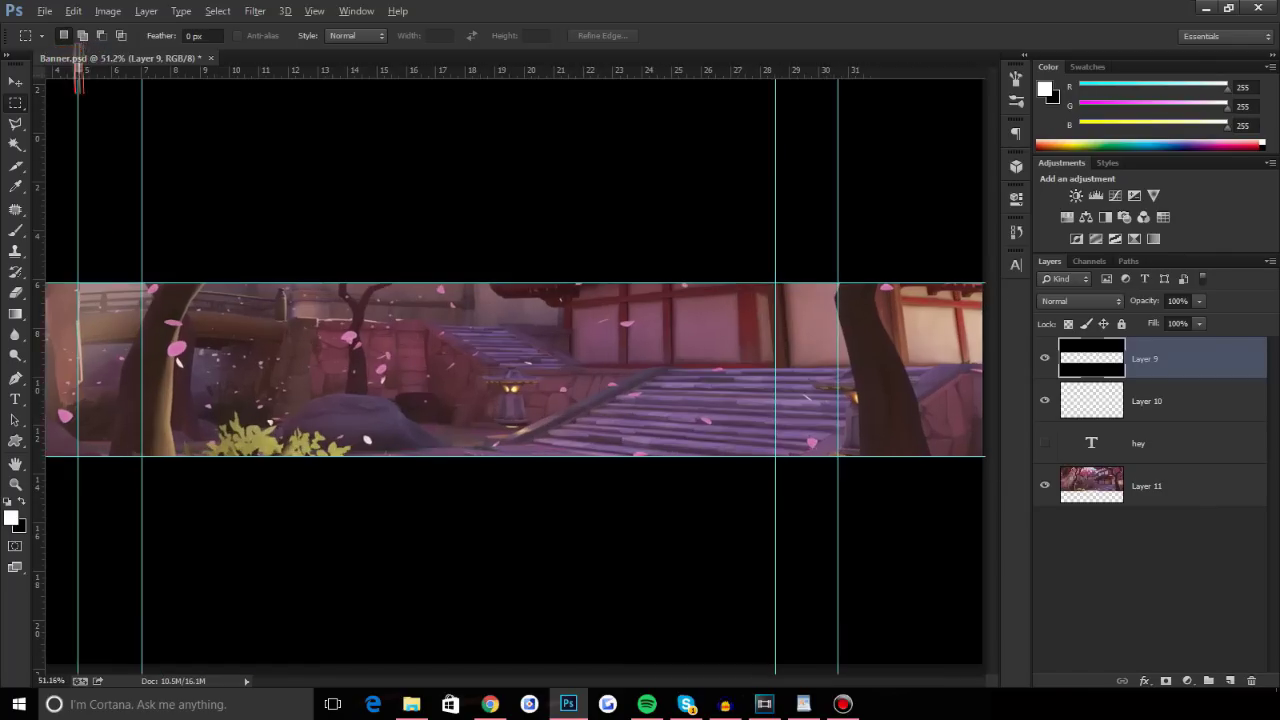
Add a new blank layer directly above the hey text layer and delete the empty Layer 10
{"action": "left_click", "coordinate": [1150, 443]}
{"action": "left_click", "coordinate": [1230, 681]}
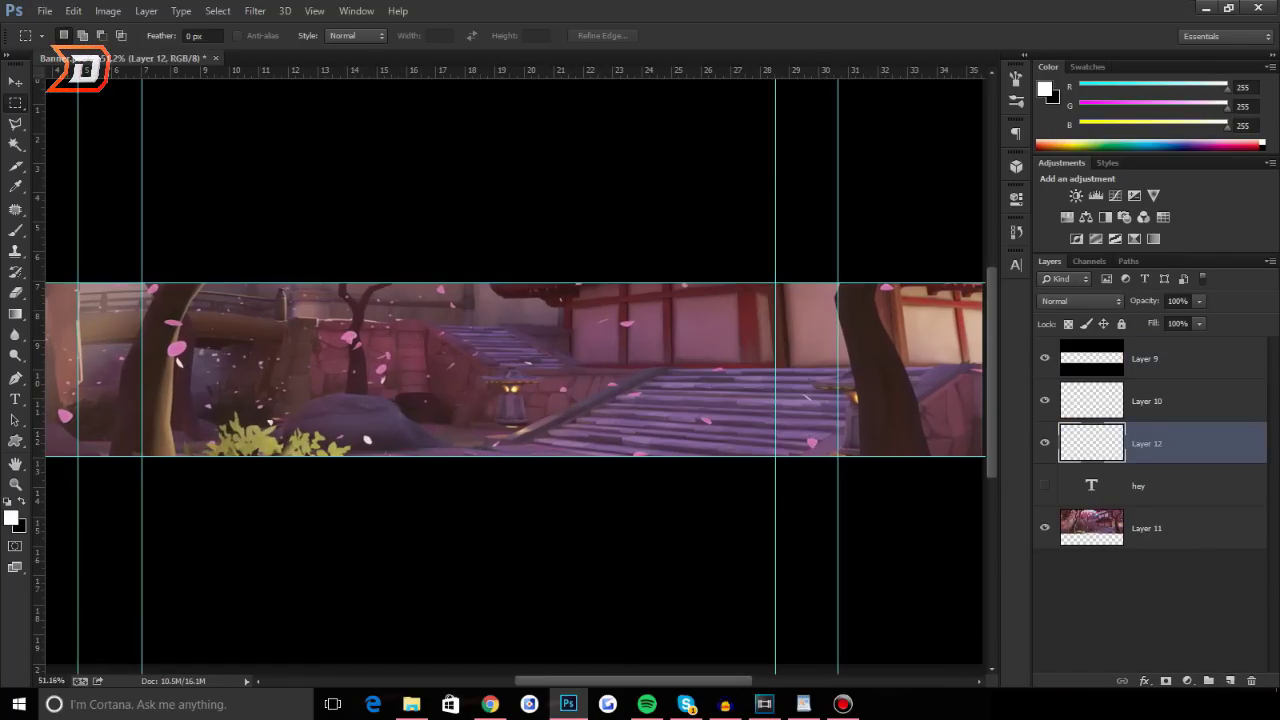
{"action": "left_click", "coordinate": [1147, 401]}
{"action": "left_click", "coordinate": [1252, 681]}
Choose the soft round 28 brush preset with 0% hardness and enlarge it to 332 px
{"action": "key", "text": "b"}
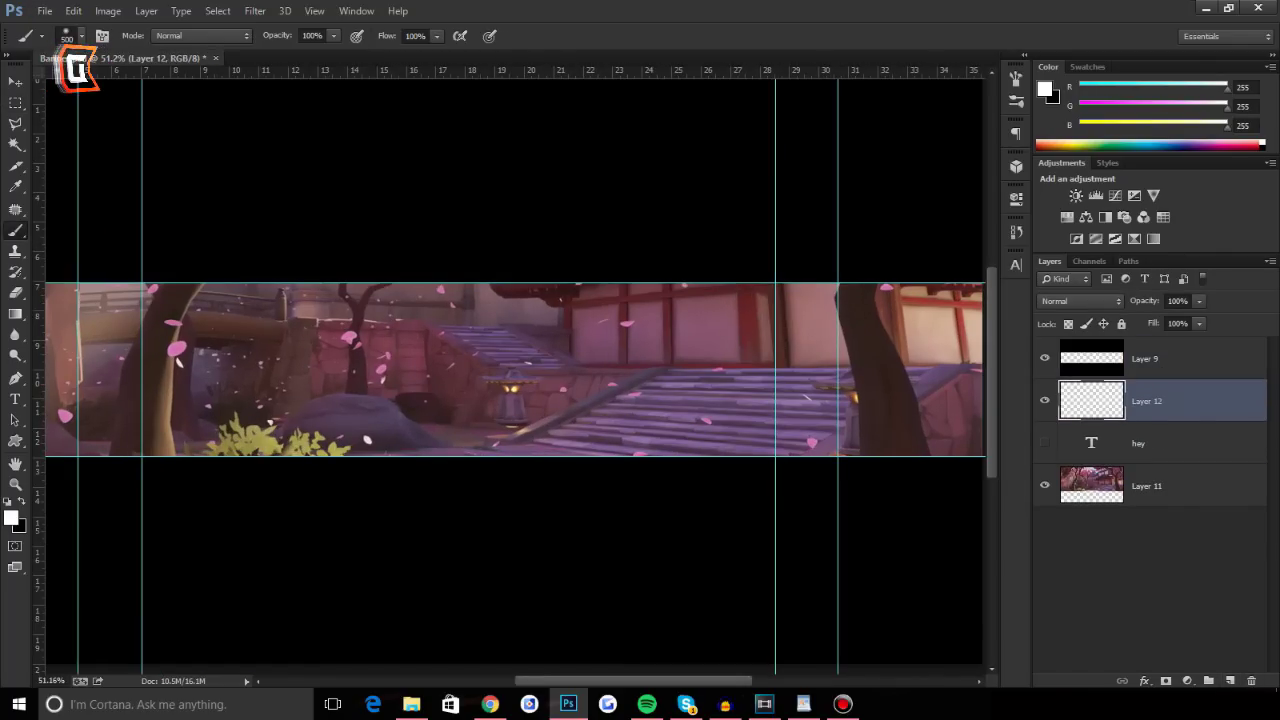
{"action": "left_click", "coordinate": [81, 36]}
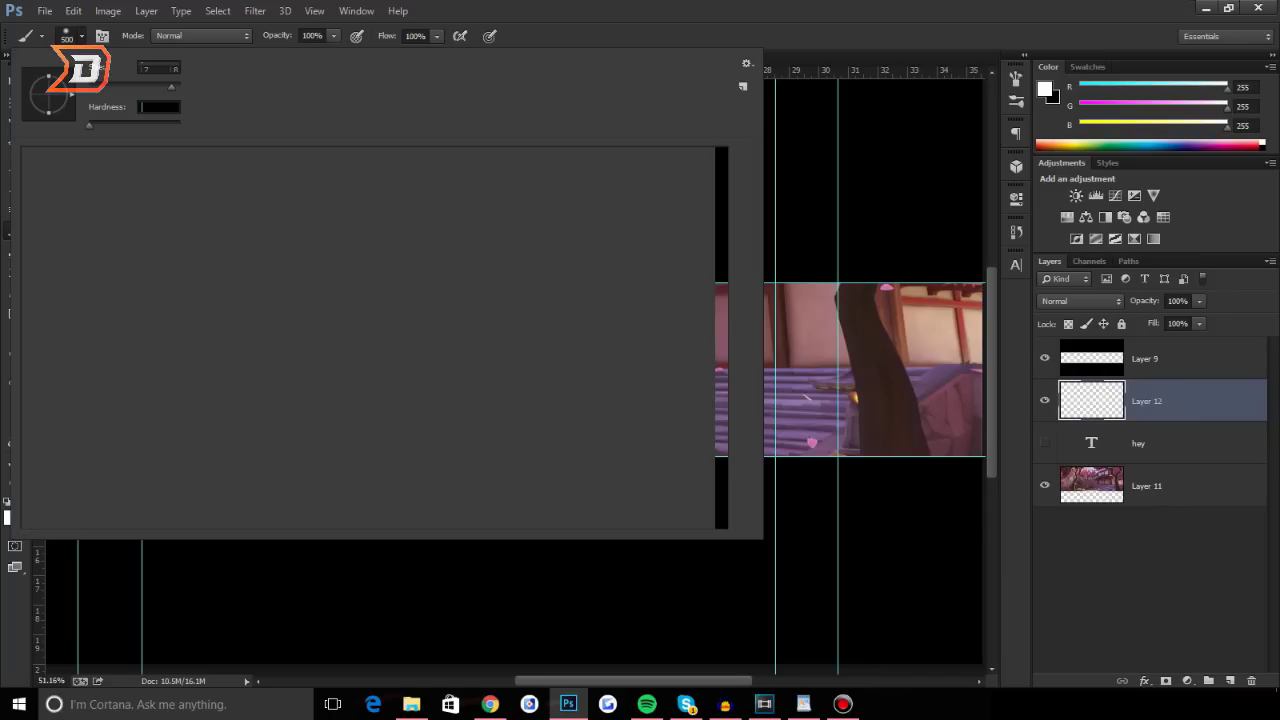
{"action": "scroll", "coordinate": [368, 338], "scroll_direction": "down", "scroll_amount": 6}
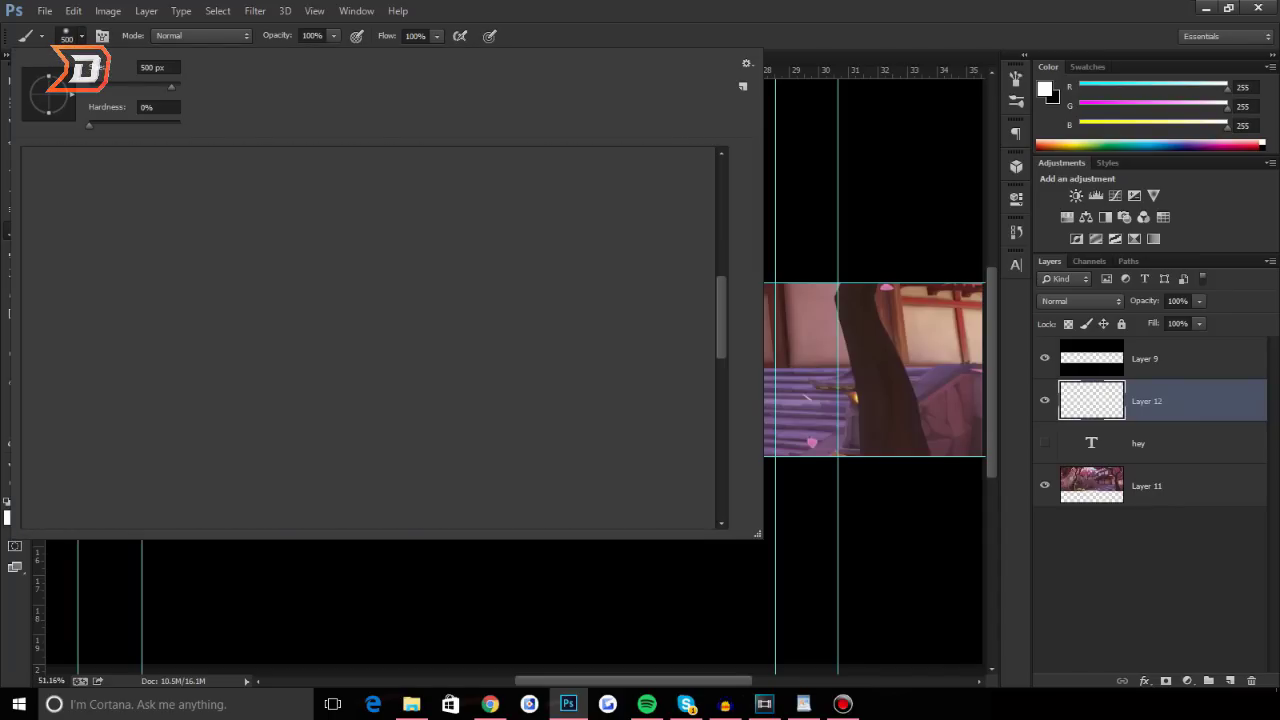
{"action": "scroll", "coordinate": [374, 337], "scroll_direction": "down", "scroll_amount": 5}
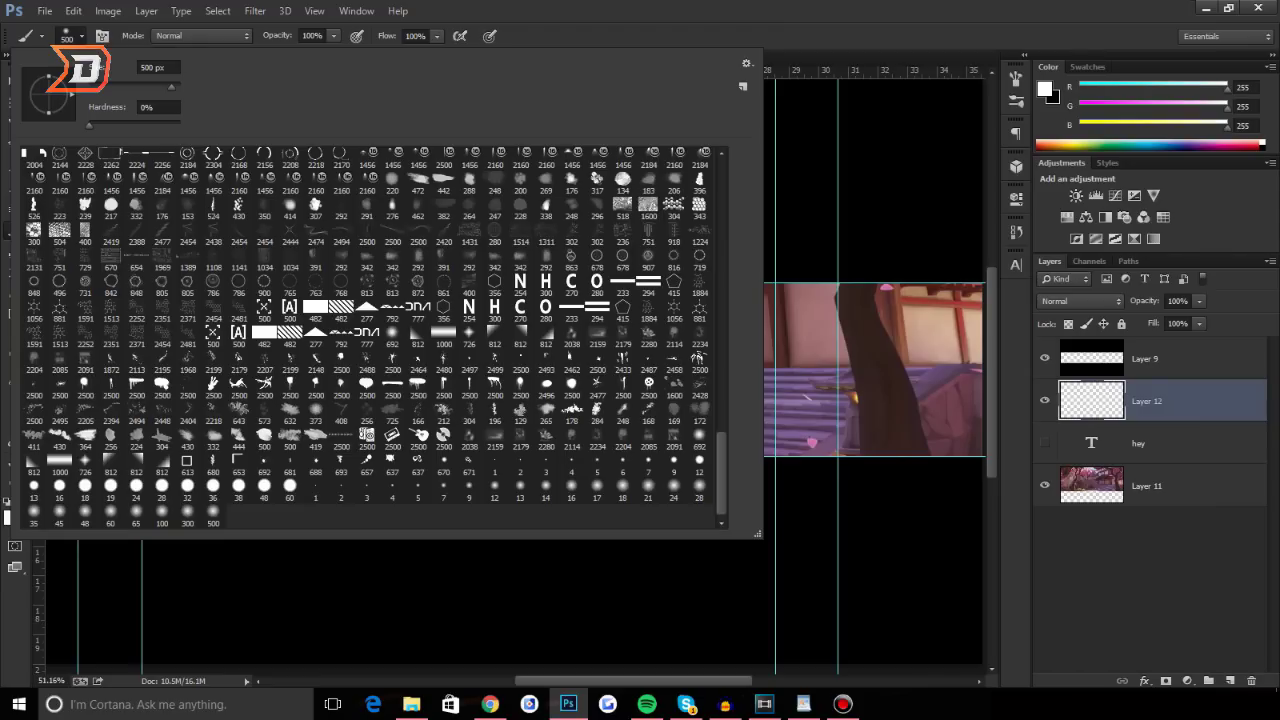
{"action": "left_click", "coordinate": [699, 489]}
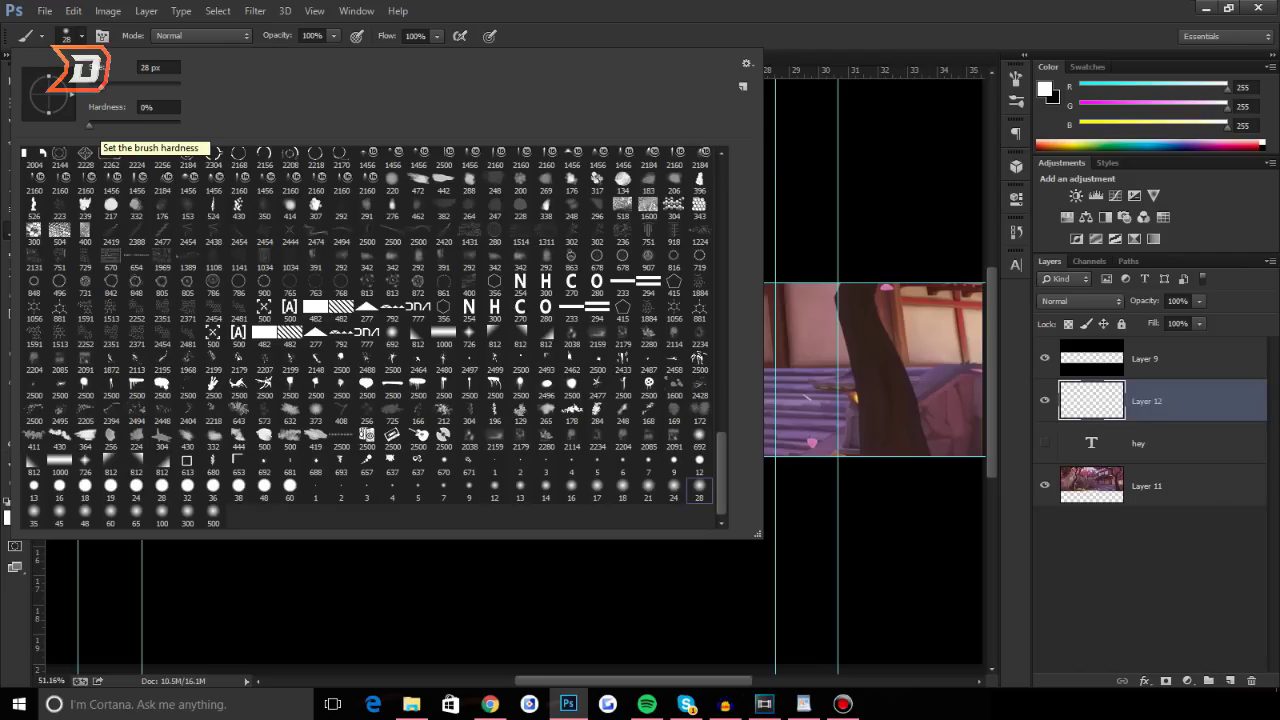
{"action": "left_click_drag", "start_coordinate": [101, 87], "coordinate": [165, 87]}
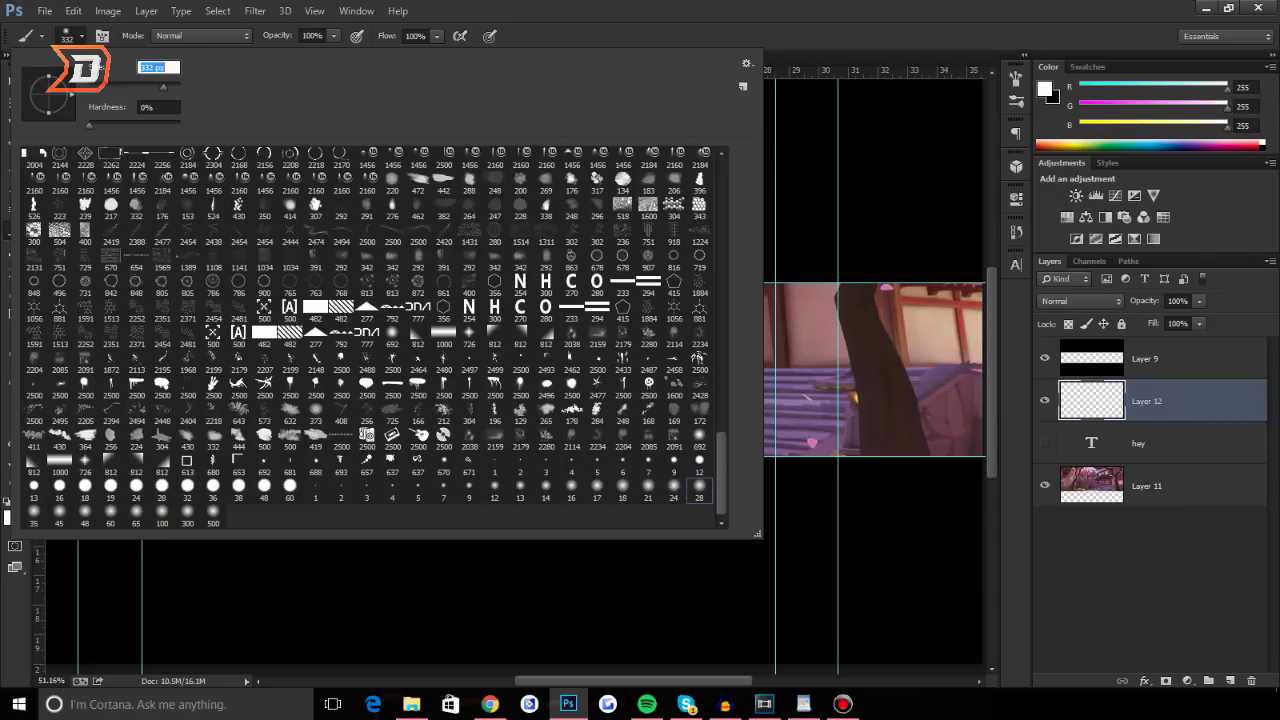
{"action": "key", "text": "Return"}
Discard a white test dab, switch the foreground color to black and paint soft shading down the image band's right end on Layer 12
{"action": "scroll", "coordinate": [665, 378], "scroll_direction": "down", "scroll_amount": 4}
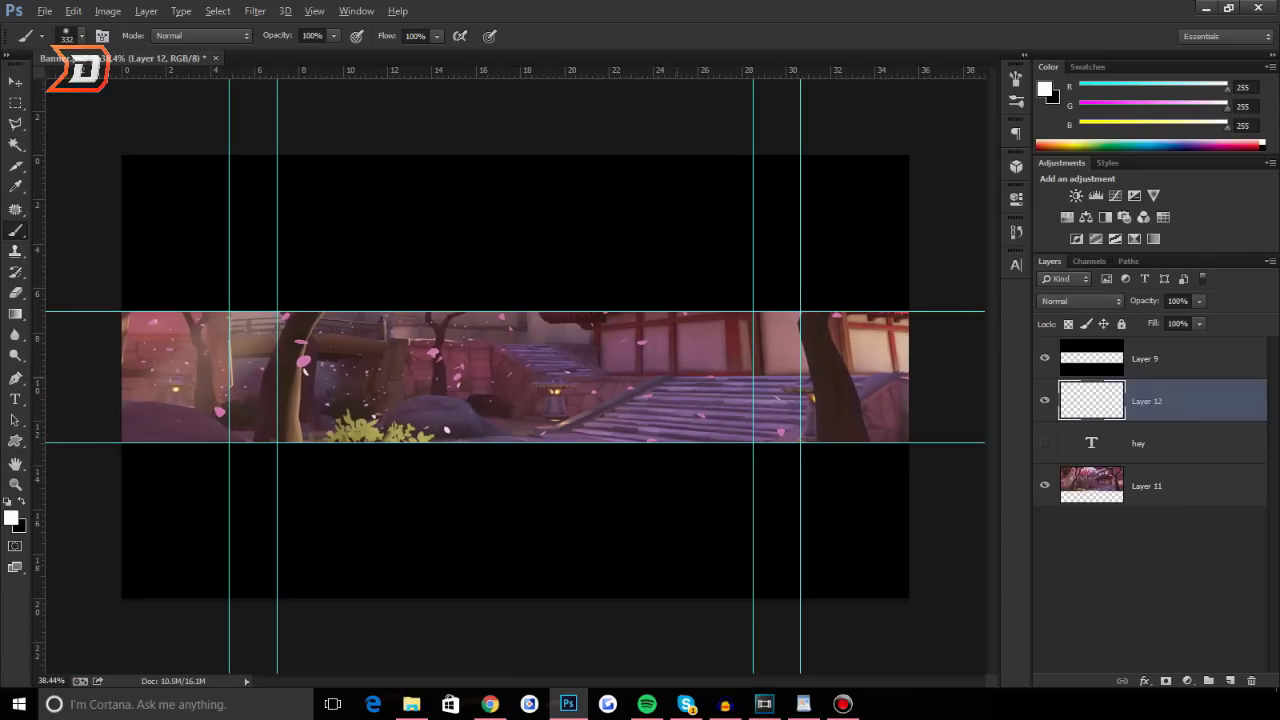
{"action": "scroll", "coordinate": [665, 378], "scroll_direction": "up", "scroll_amount": 4}
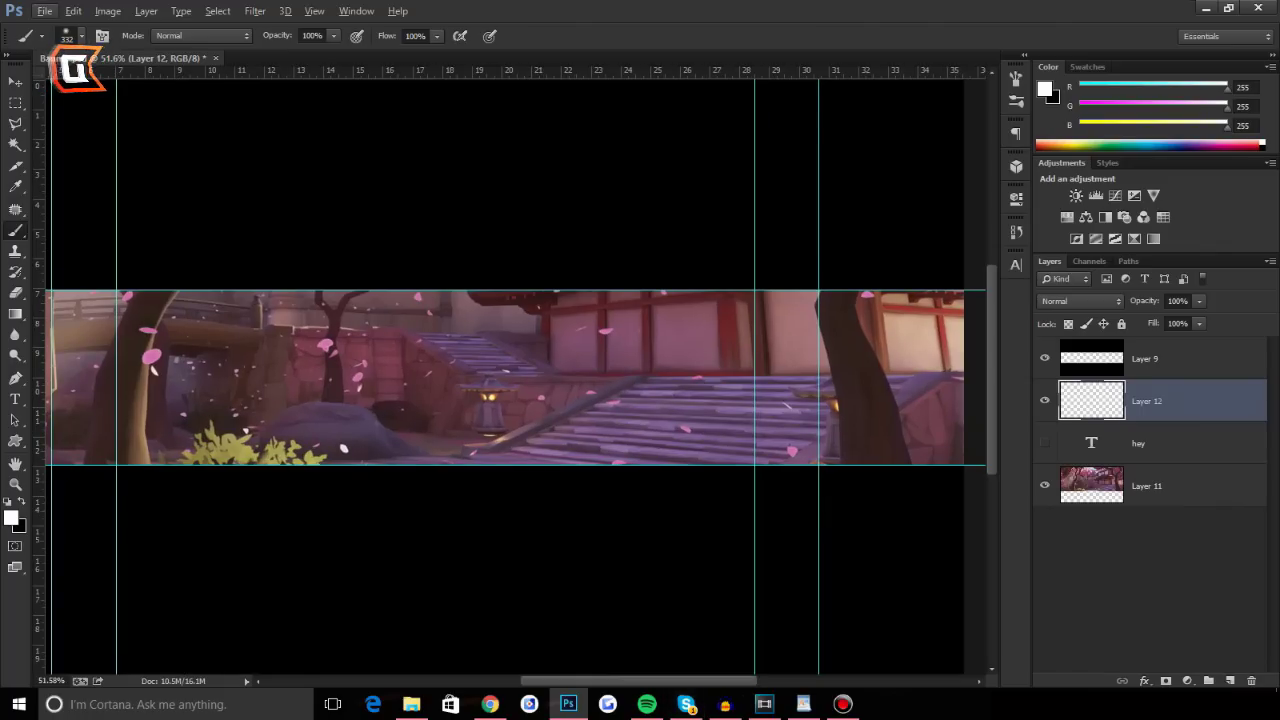
{"action": "scroll", "coordinate": [665, 378], "scroll_direction": "right", "scroll_amount": 2}
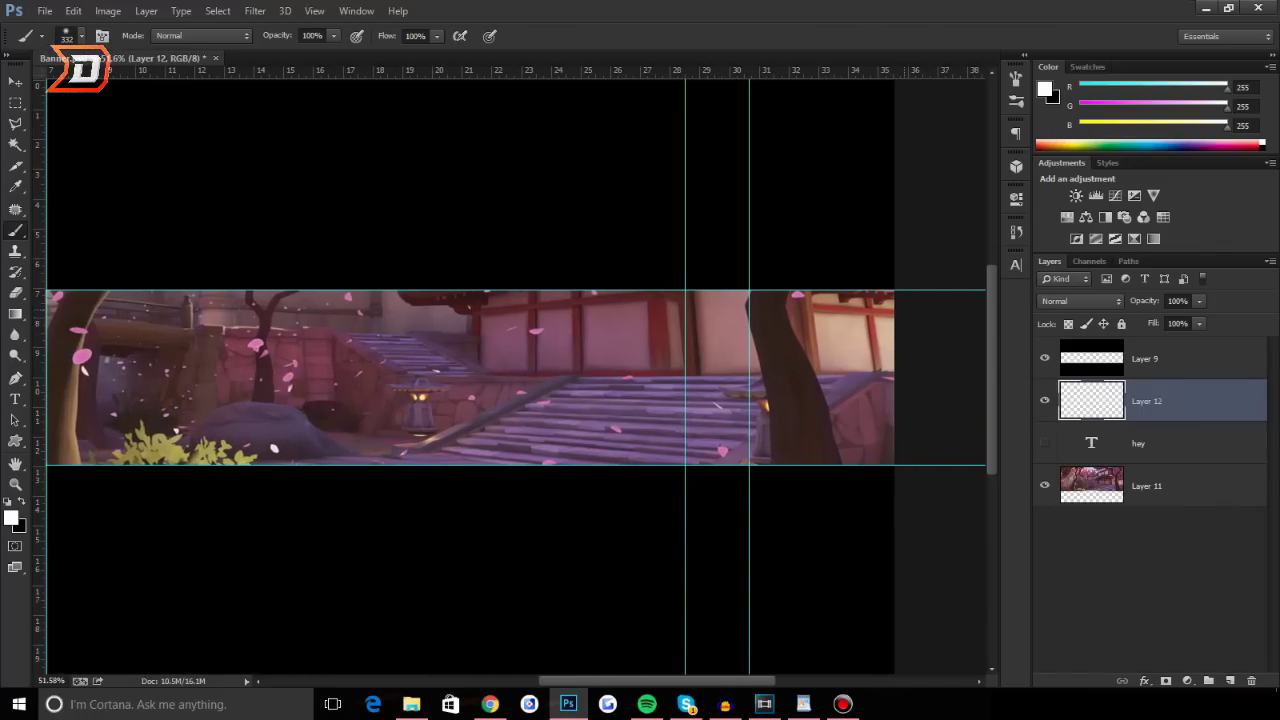
{"action": "left_click", "coordinate": [897, 303]}
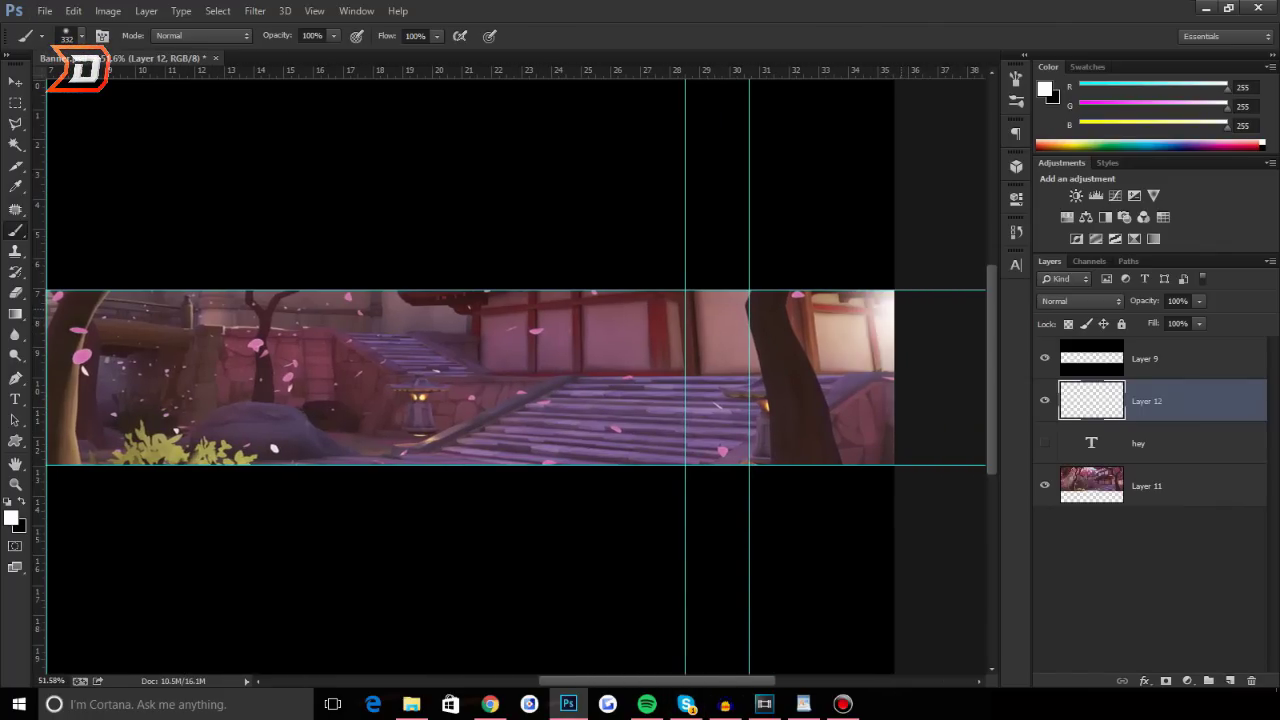
{"action": "key", "text": "ctrl+z"}
{"action": "key", "text": "x"}
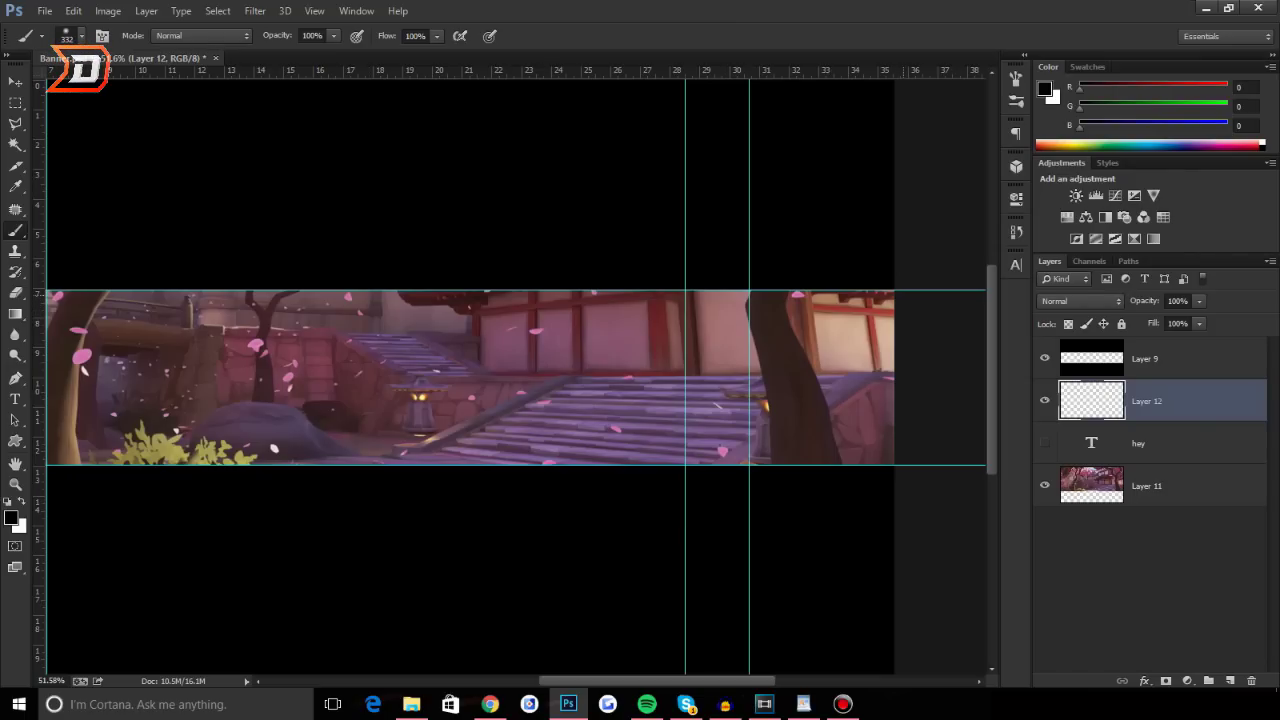
{"action": "mouse_move", "coordinate": [905, 294]}
{"action": "left_mouse_down"}
{"action": "mouse_move", "coordinate": [922, 485]}
{"action": "mouse_move", "coordinate": [900, 320]}
{"action": "left_mouse_up"}
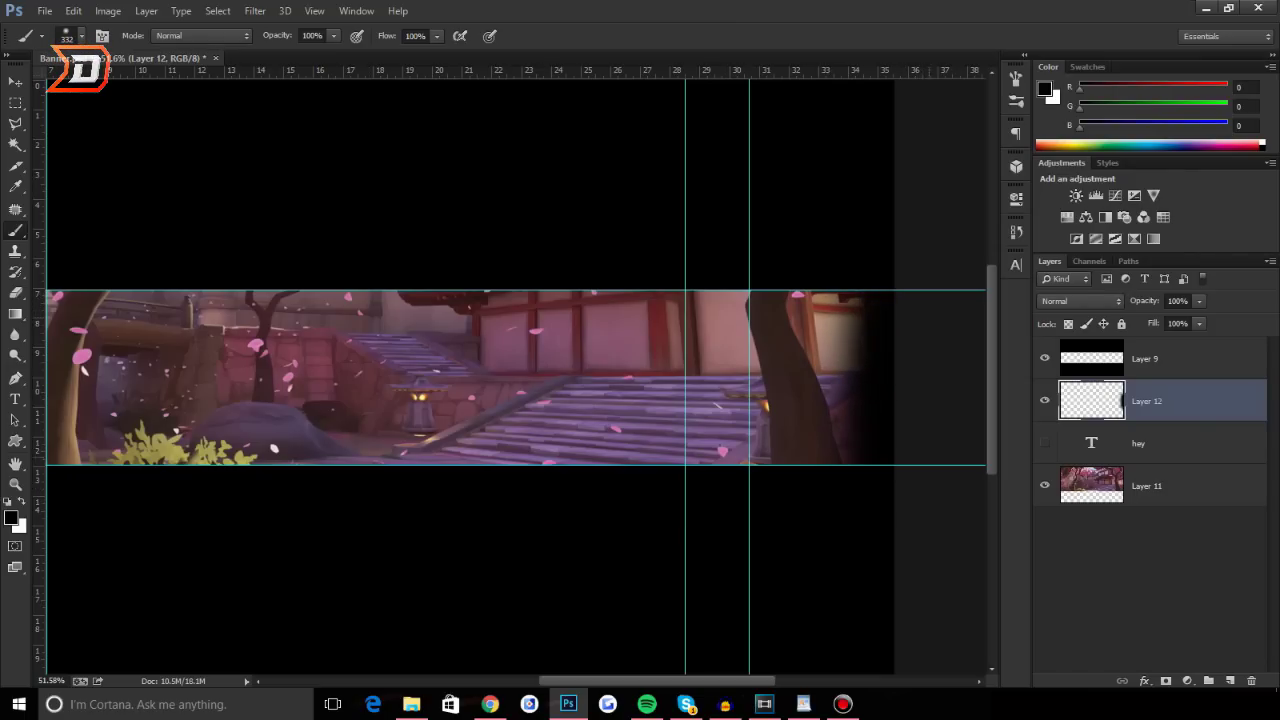
Paint soft black shading along the image band's bottom edge and down its left end on Layer 12
{"action": "scroll", "coordinate": [765, 377], "scroll_direction": "down", "scroll_amount": 2}
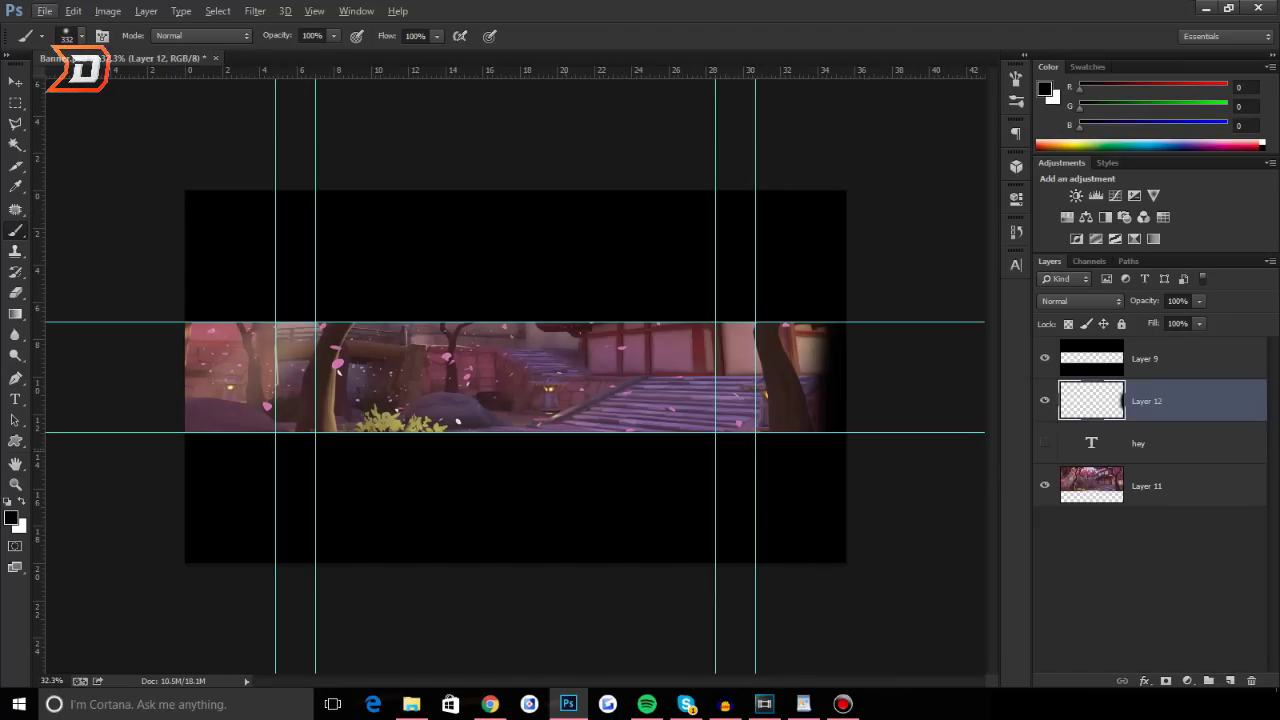
{"action": "mouse_move", "coordinate": [830, 440]}
{"action": "left_mouse_down"}
{"action": "mouse_move", "coordinate": [799, 397]}
{"action": "mouse_move", "coordinate": [585, 418]}
{"action": "mouse_move", "coordinate": [230, 418]}
{"action": "mouse_move", "coordinate": [200, 440]}
{"action": "left_mouse_up"}
{"action": "key", "text": "ctrl+z"}
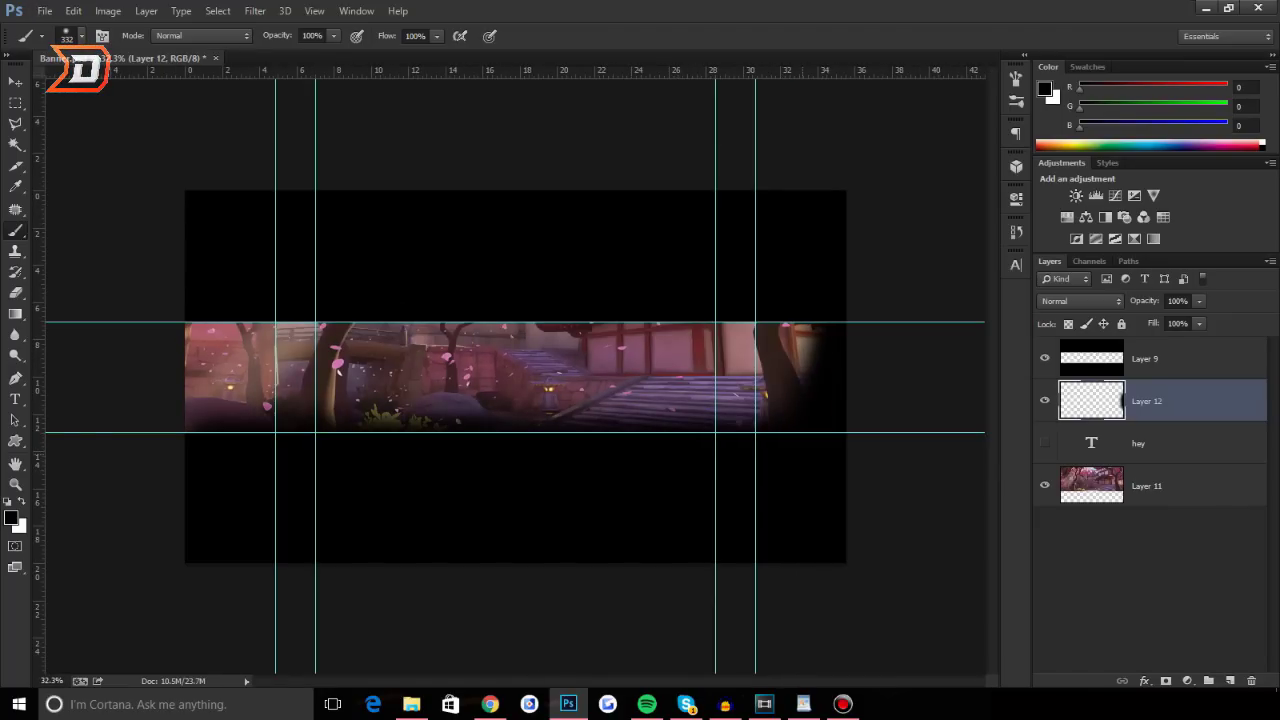
{"action": "mouse_move", "coordinate": [385, 458]}
{"action": "left_mouse_down"}
{"action": "mouse_move", "coordinate": [222, 458]}
{"action": "mouse_move", "coordinate": [728, 455]}
{"action": "mouse_move", "coordinate": [575, 457]}
{"action": "left_mouse_up"}
{"action": "mouse_move", "coordinate": [200, 330]}
{"action": "left_mouse_down"}
{"action": "mouse_move", "coordinate": [200, 420]}
{"action": "mouse_move", "coordinate": [200, 330]}
{"action": "mouse_move", "coordinate": [205, 400]}
{"action": "left_mouse_up"}
{"action": "scroll", "coordinate": [530, 382], "scroll_direction": "down", "scroll_amount": 3}
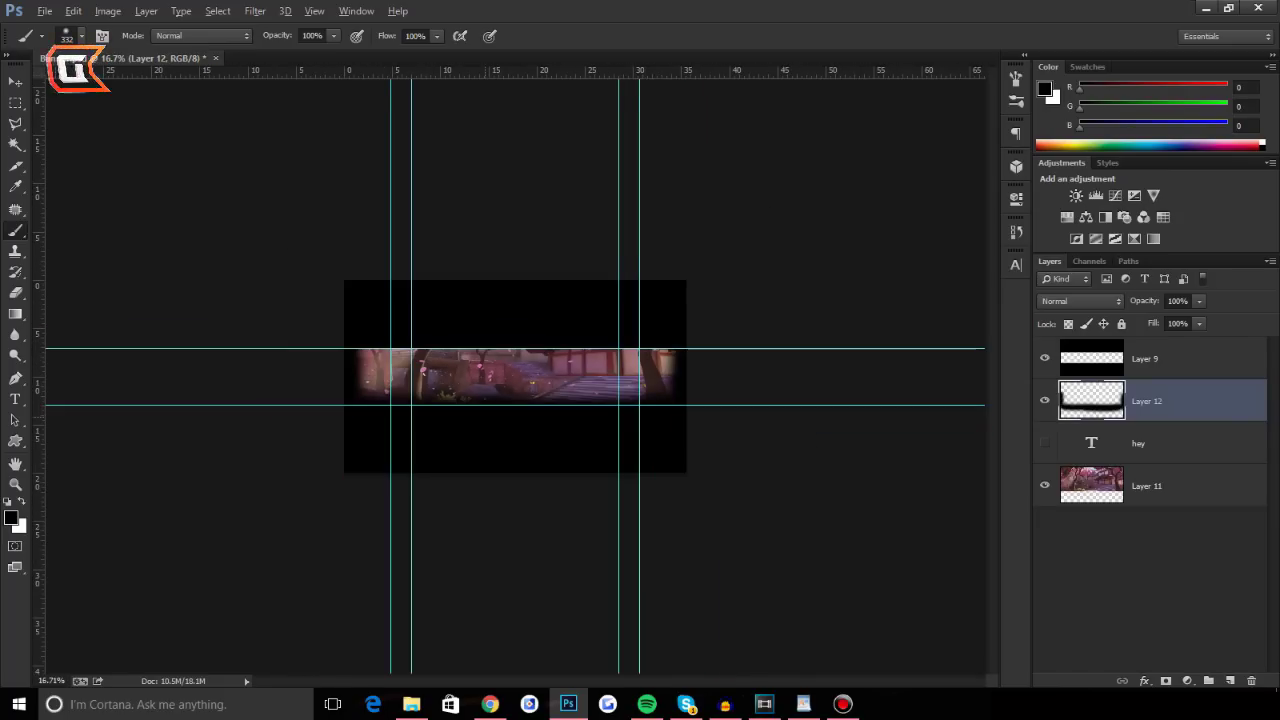
{"action": "scroll", "coordinate": [530, 382], "scroll_direction": "up", "scroll_amount": 4}
{"action": "scroll", "coordinate": [515, 376], "scroll_direction": "up", "scroll_amount": 1}
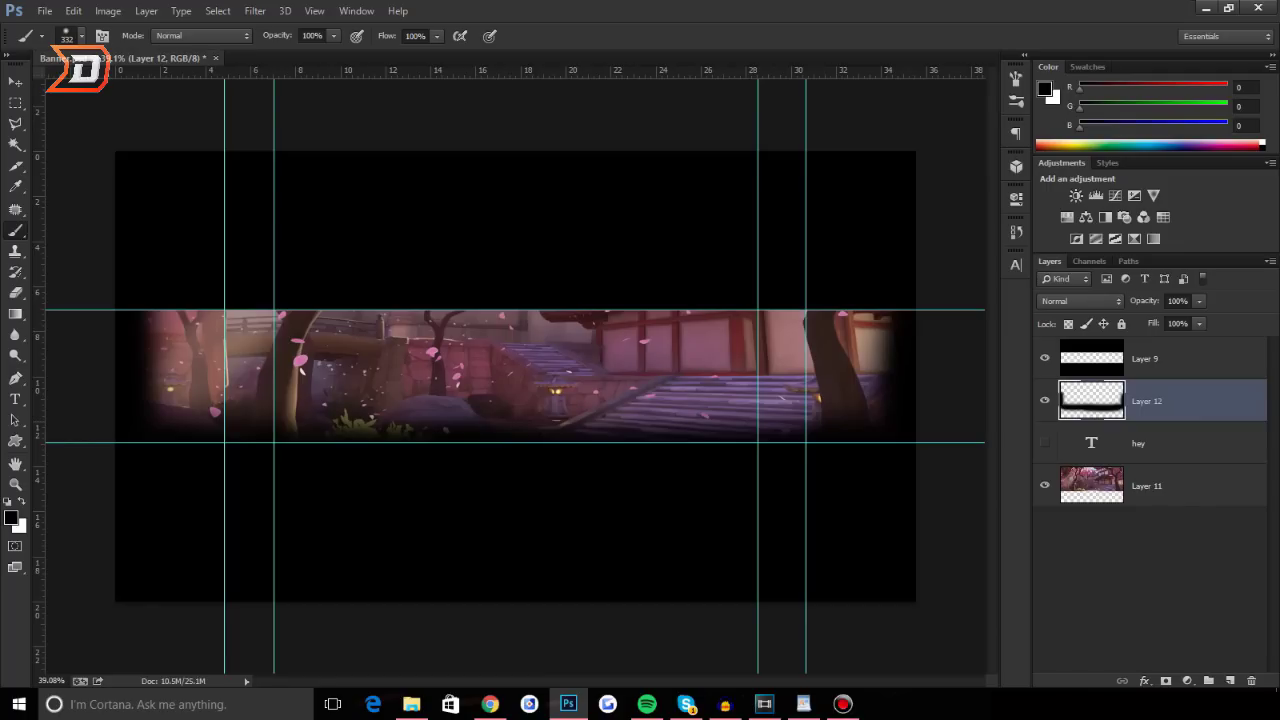
Lower Layer 12's opacity to 40% and toggle its visibility to compare the image with and without the shading
{"action": "double_click", "coordinate": [1195, 401]}
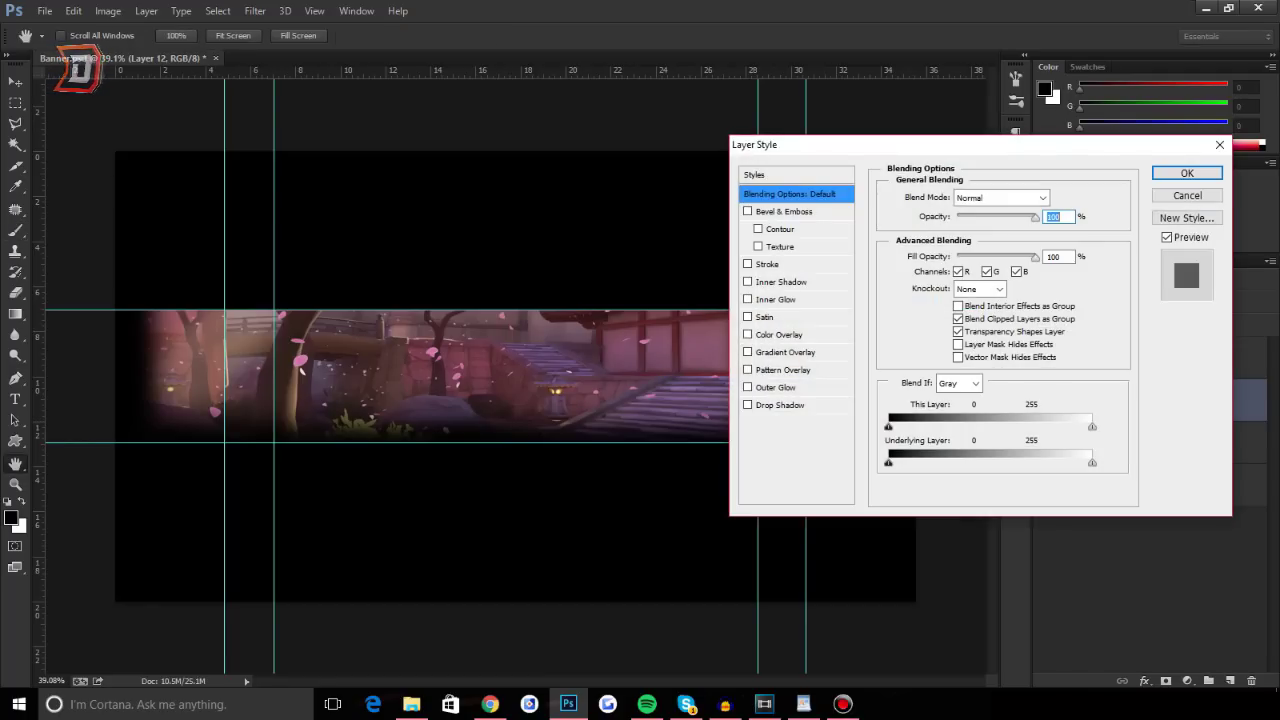
{"action": "left_click_drag", "start_coordinate": [1035, 217], "coordinate": [986, 217]}
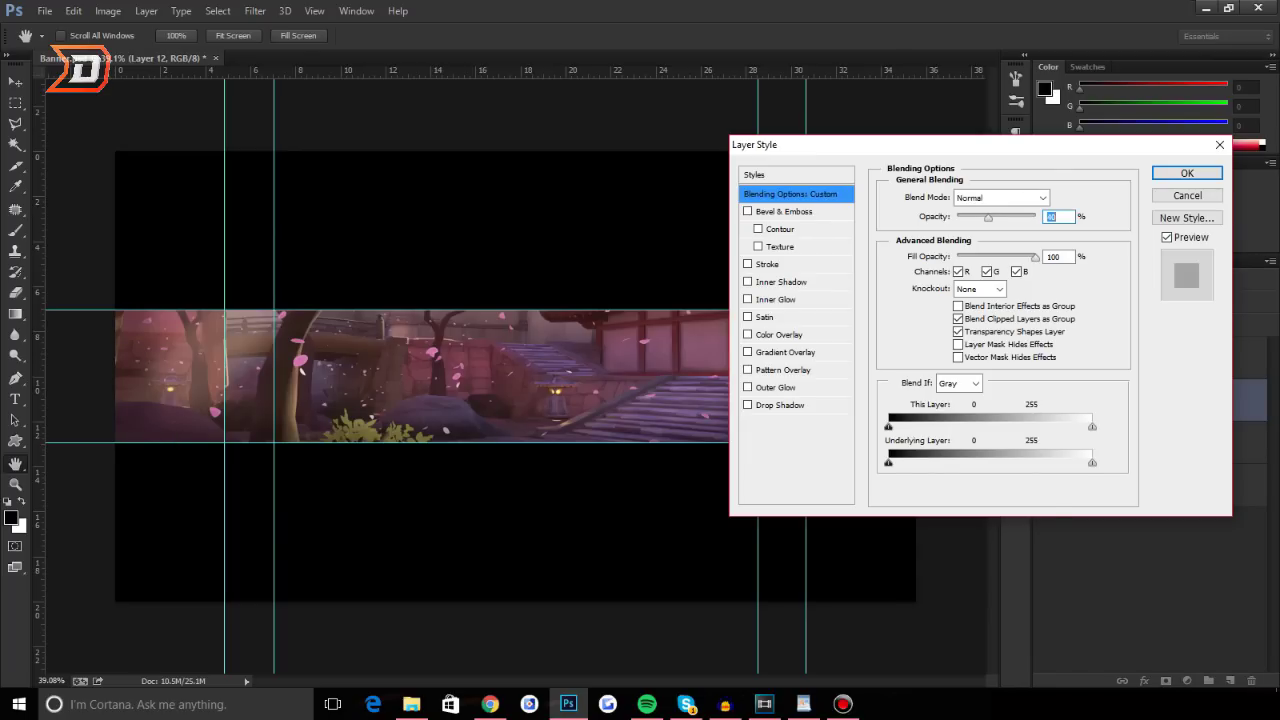
{"action": "key", "text": "Return"}
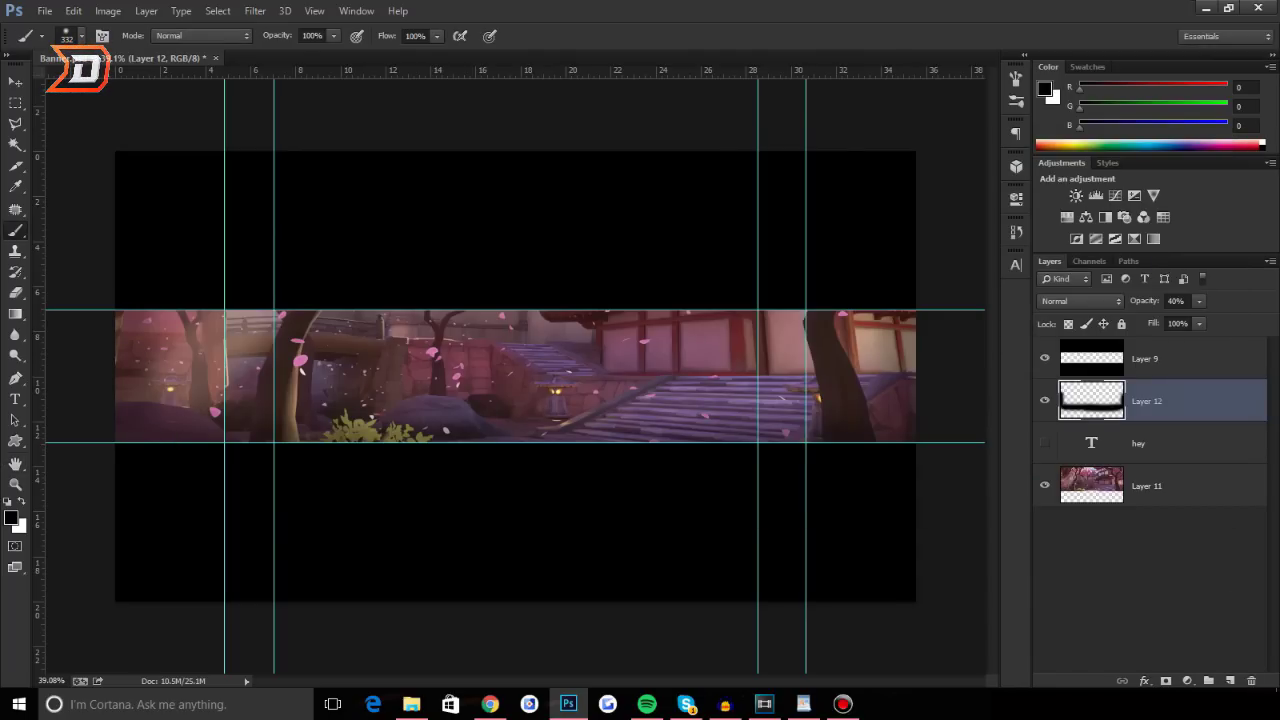
{"action": "left_click", "coordinate": [1045, 401]}
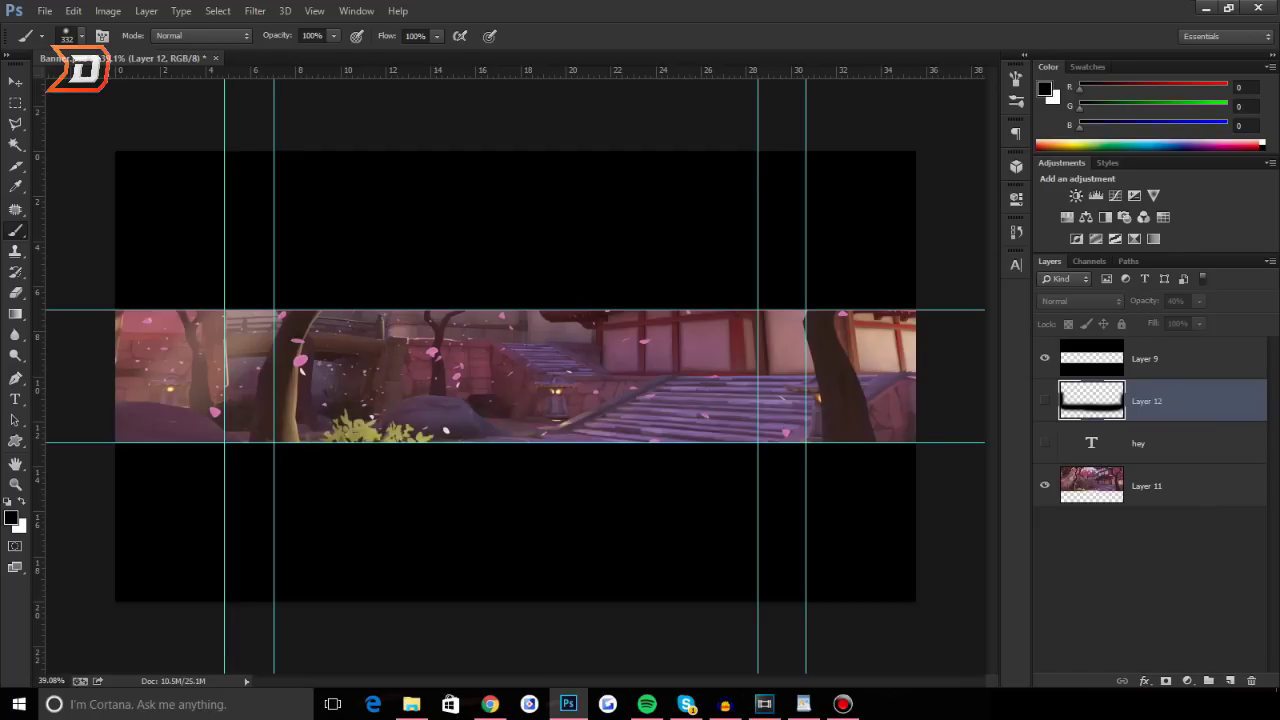
{"action": "left_click", "coordinate": [1045, 400]}
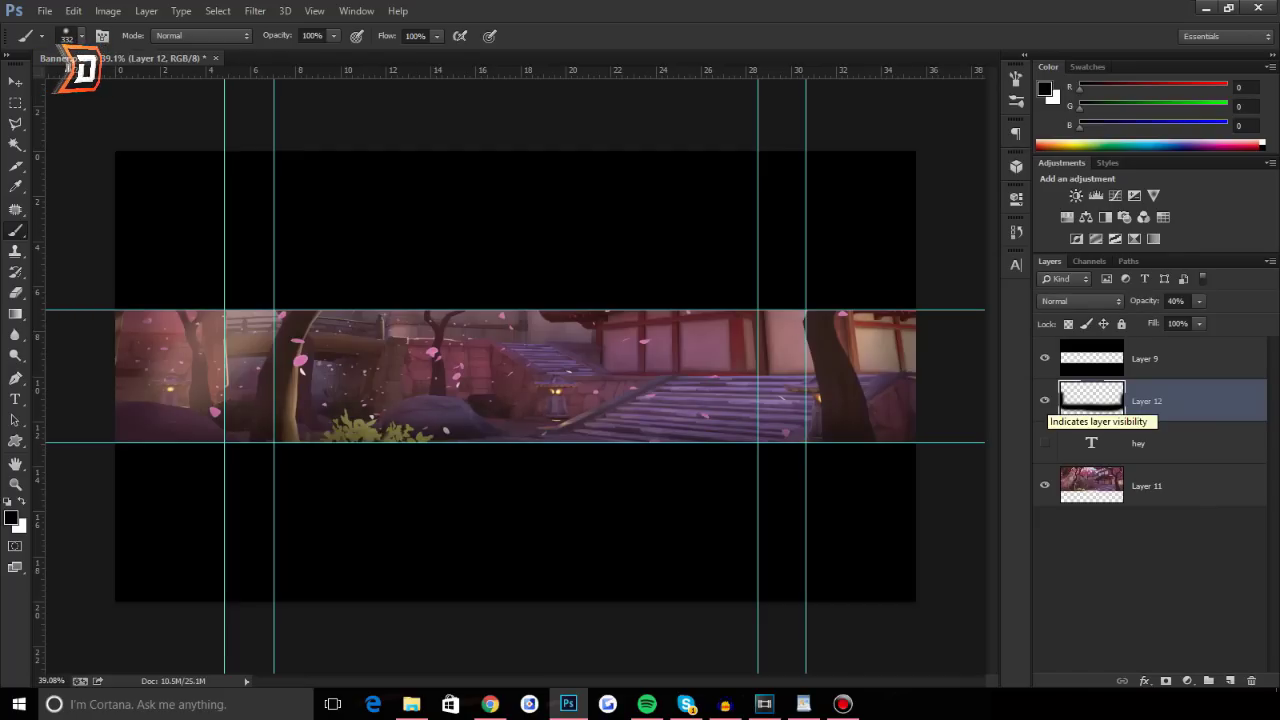
Add a new layer above Layer 12 and dab a soft white glow at the band's upper middle with a 700 px brush
{"action": "left_click", "coordinate": [1230, 680]}
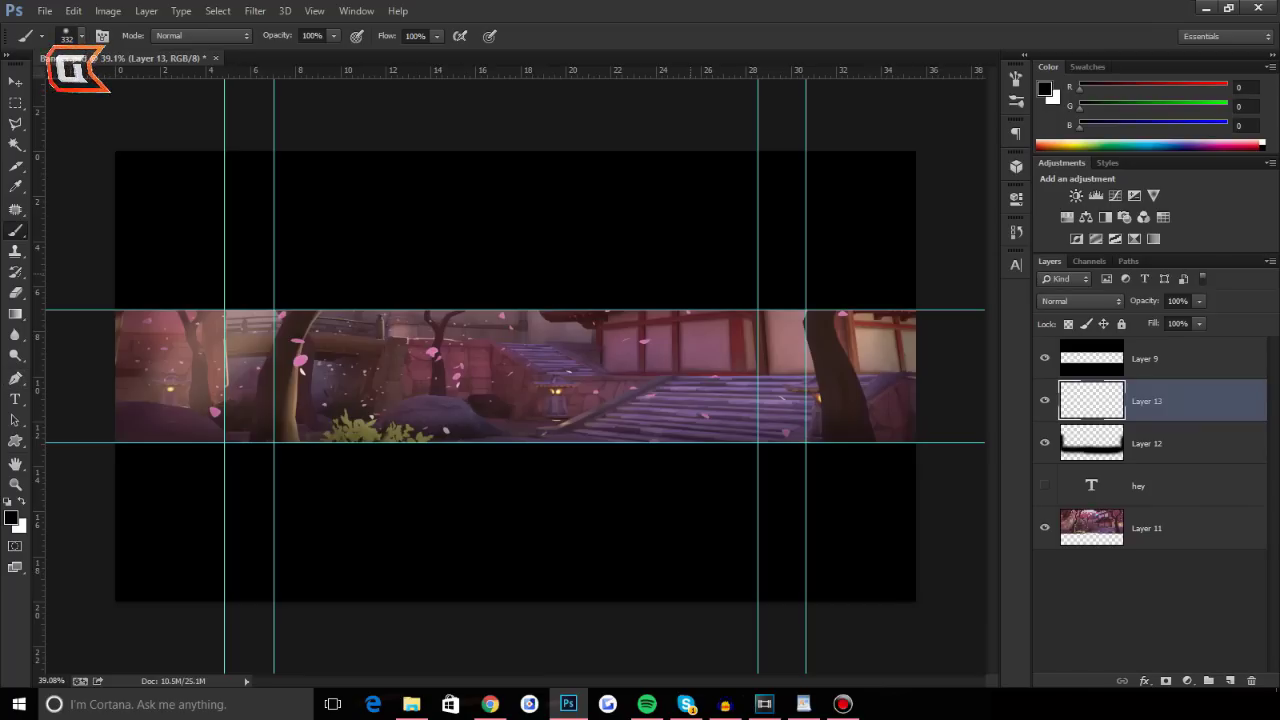
{"action": "key", "text": "x"}
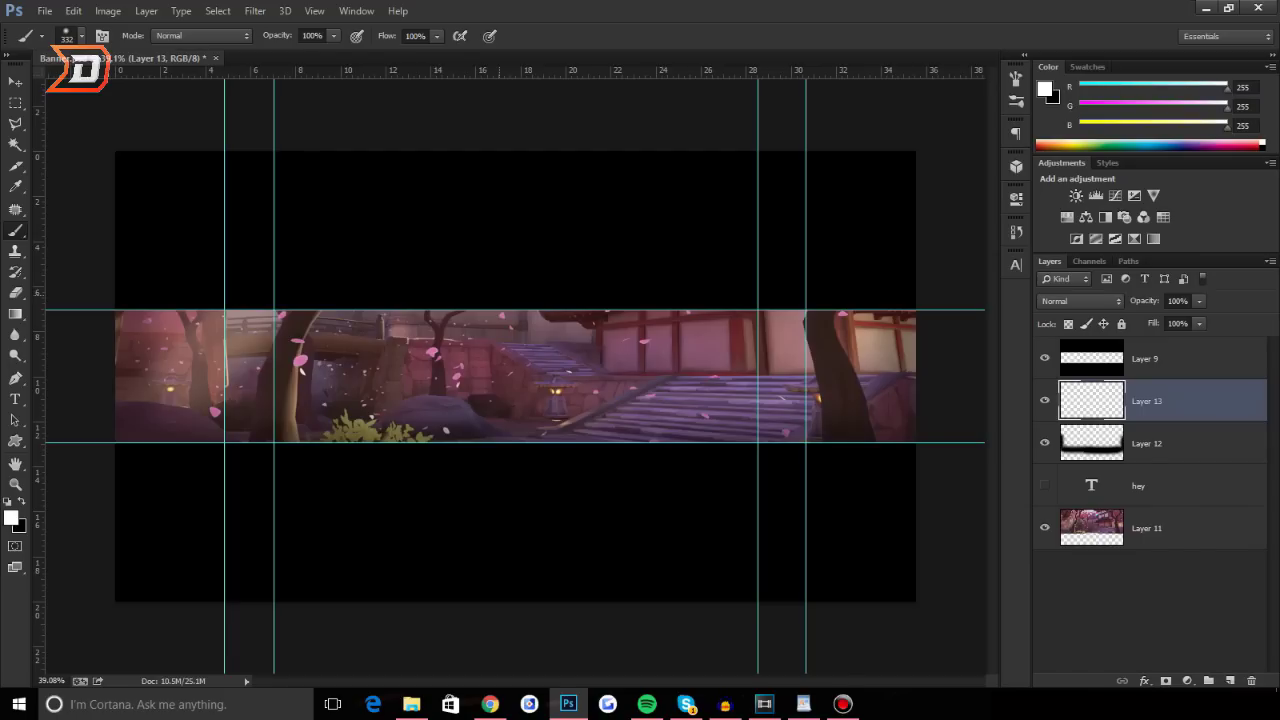
{"action": "key", "text": "bracketright"}
{"action": "key", "text": "bracketright"}
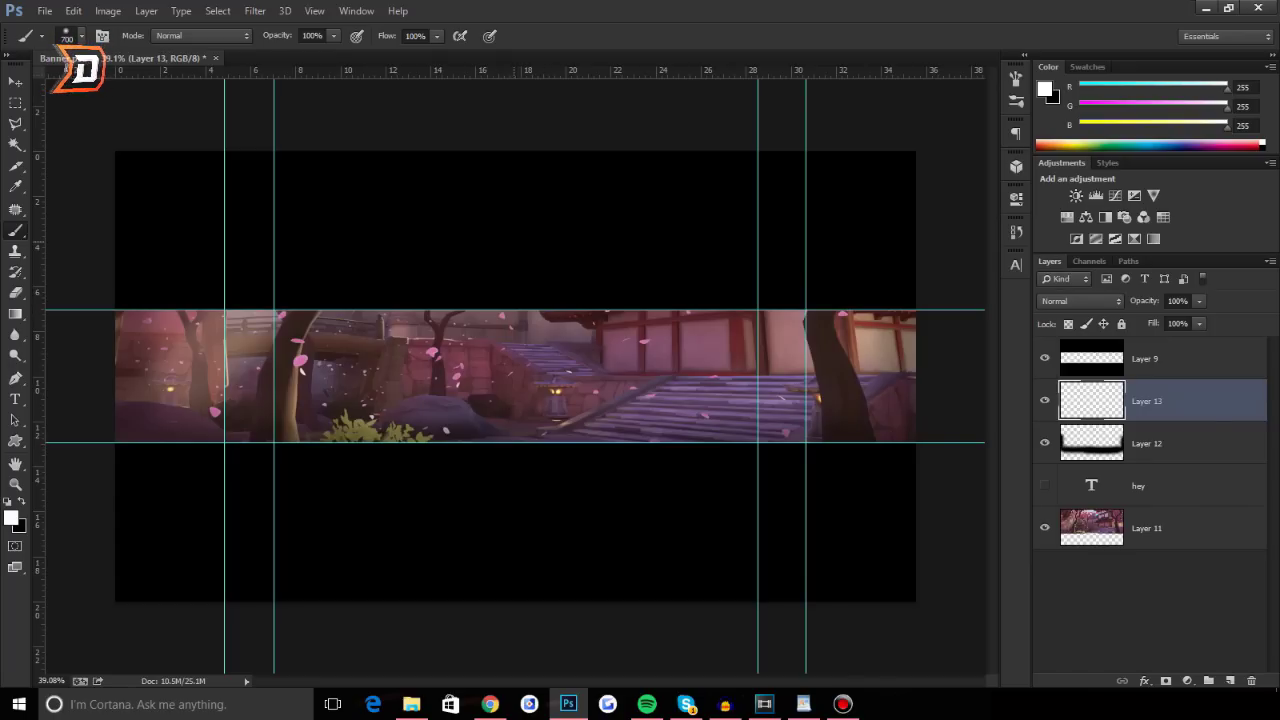
{"action": "left_click", "coordinate": [515, 252]}
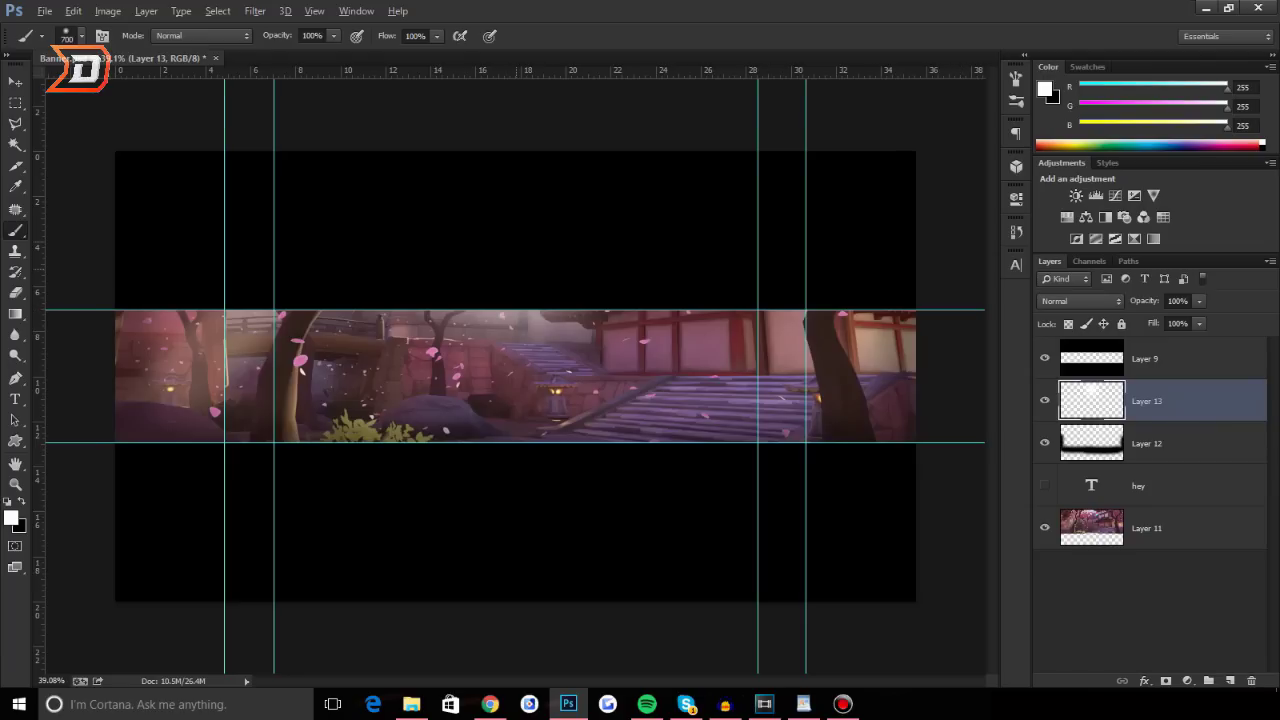
Move the white glow on Layer 13 down about 1.06 in, further into the image band
{"action": "scroll", "coordinate": [515, 300], "scroll_direction": "up", "scroll_amount": 10}
{"action": "scroll", "coordinate": [515, 300], "scroll_direction": "down", "scroll_amount": 12}
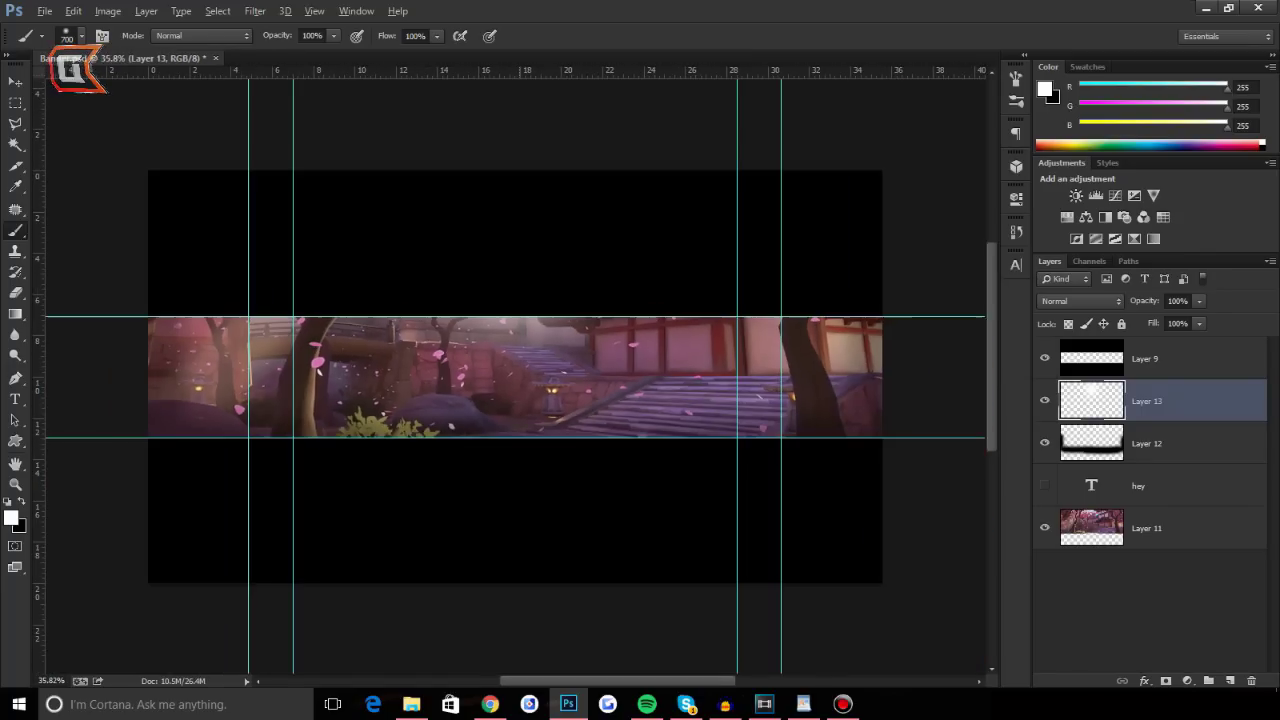
{"action": "scroll", "coordinate": [512, 399], "scroll_direction": "up", "scroll_amount": 2}
{"action": "key", "text": "v"}
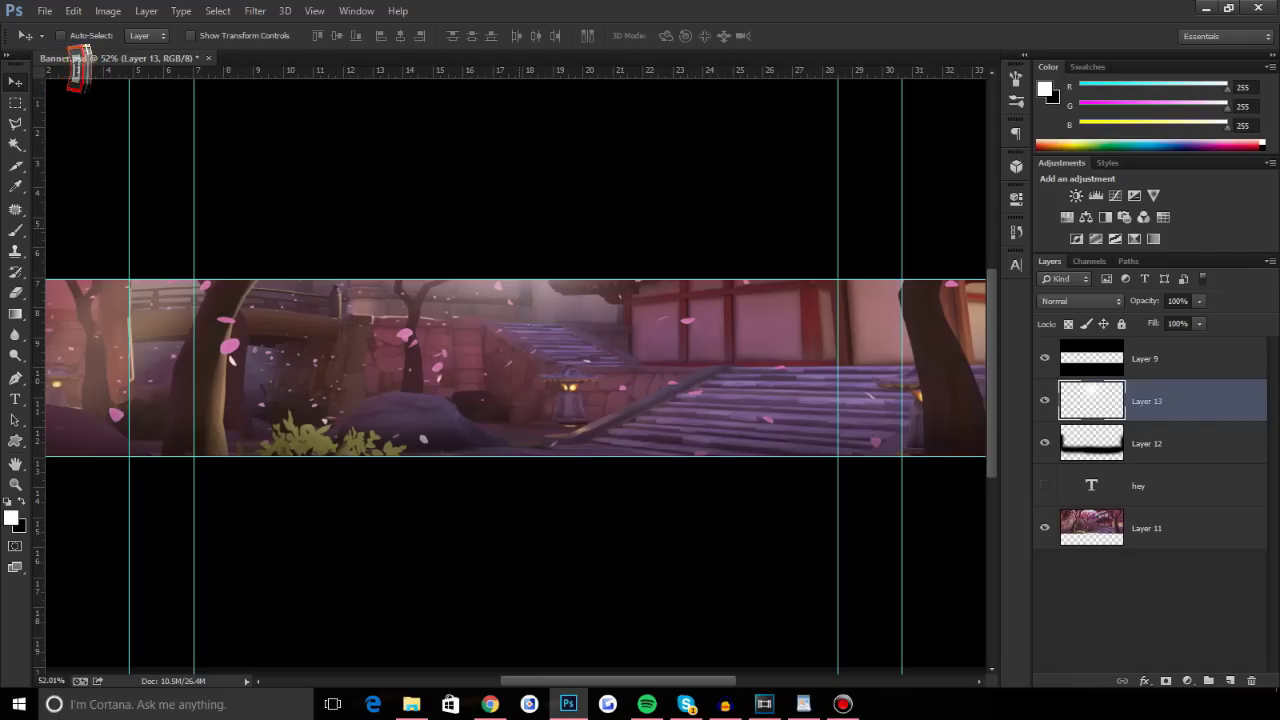
{"action": "left_click_drag", "start_coordinate": [526, 231], "coordinate": [531, 255]}
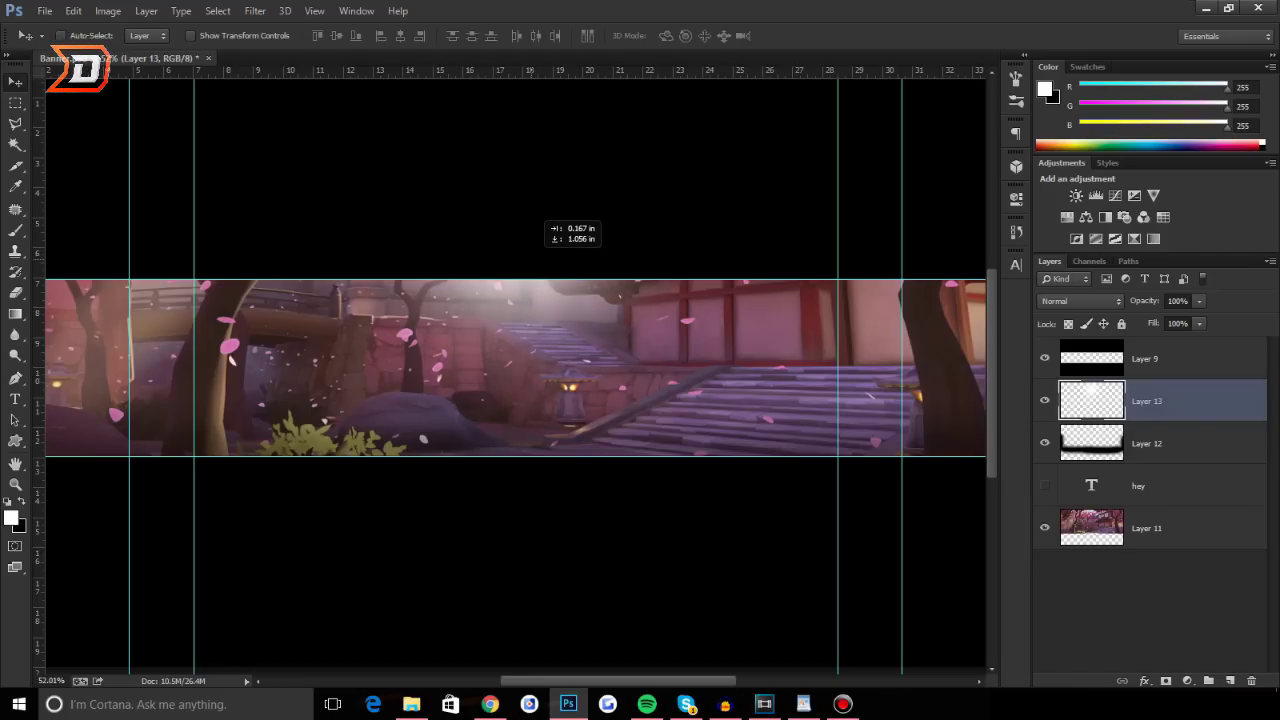
{"action": "scroll", "coordinate": [513, 404], "scroll_direction": "down", "scroll_amount": 2}
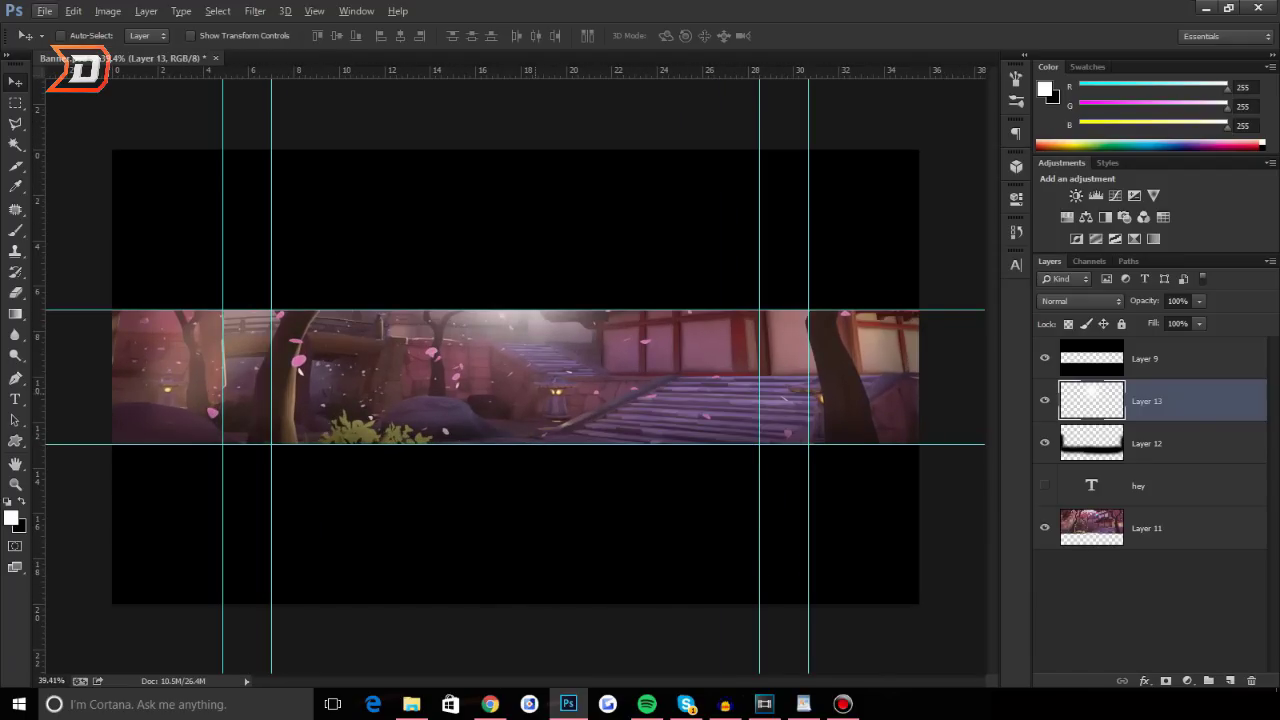
Select the entire canvas and align Layer 13's white glow to the selection's vertical center
{"action": "key", "text": "m"}
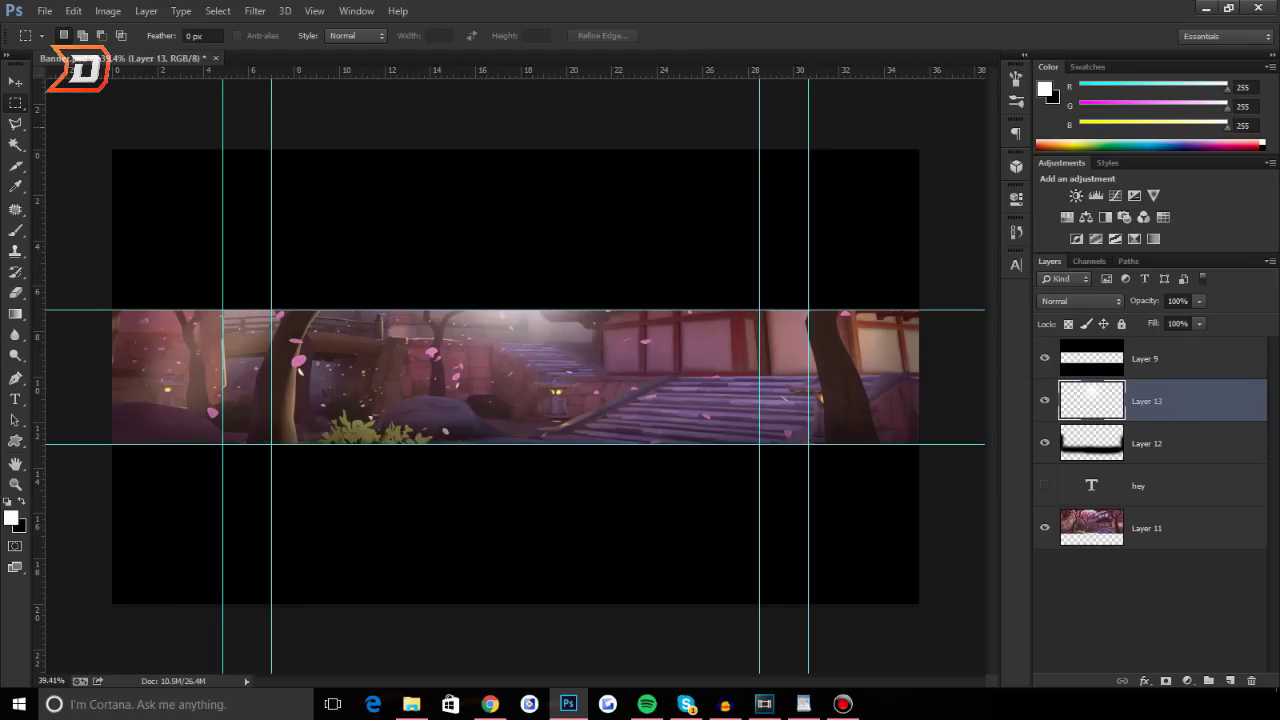
{"action": "left_click_drag", "start_coordinate": [112, 150], "coordinate": [918, 604]}
{"action": "key", "text": "v"}
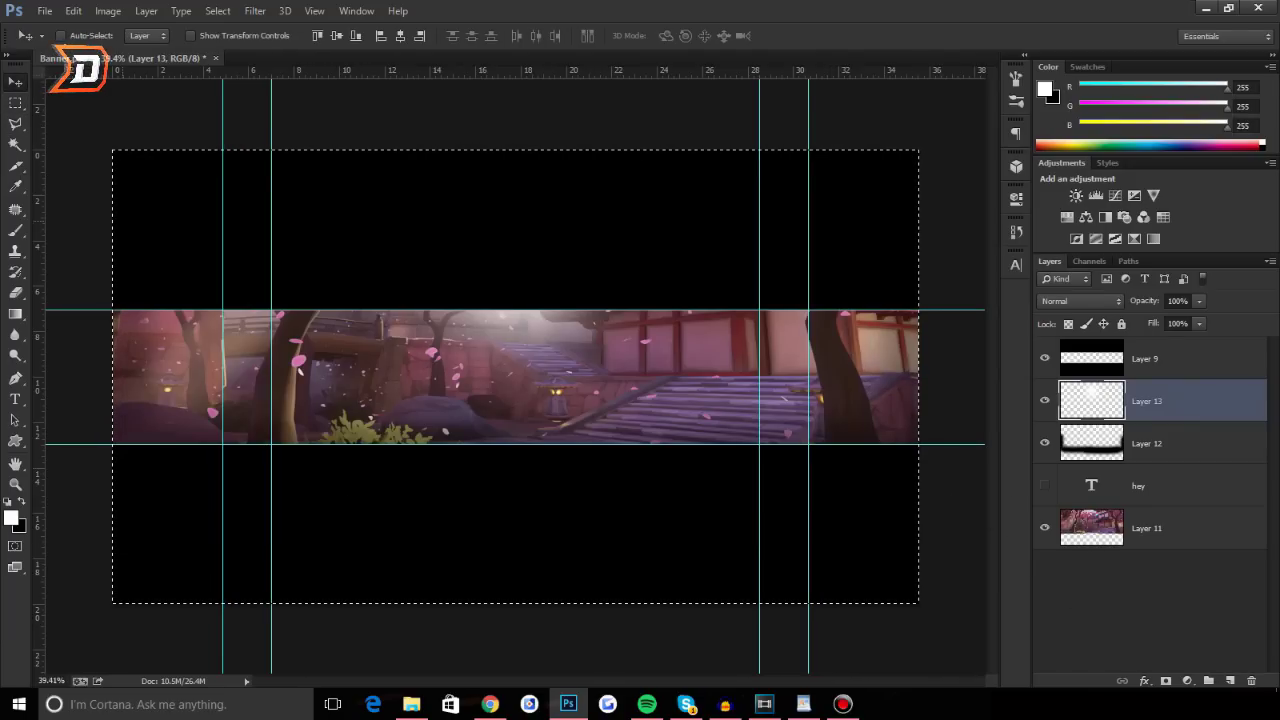
{"action": "left_click", "coordinate": [337, 36]}
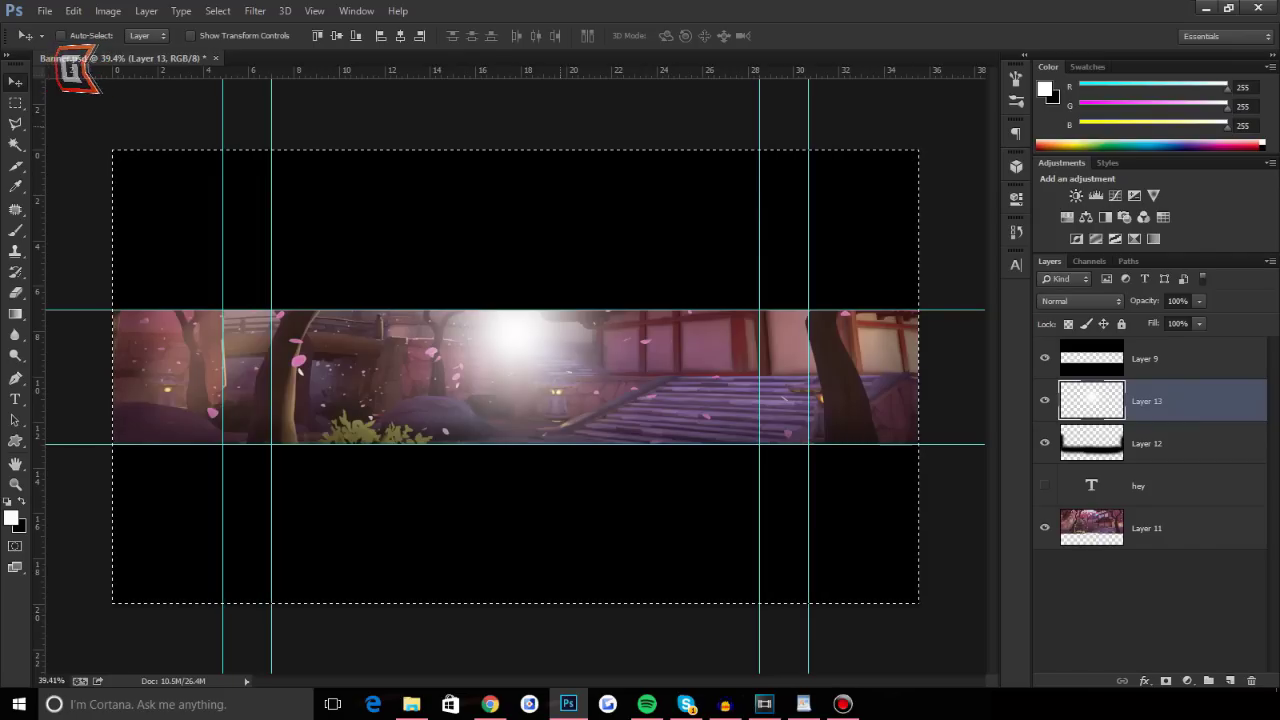
Deselect the canvas and move Layer 13's white glow up so only its lower part shines in from the band's upper edge
{"action": "key", "text": "ctrl+d"}
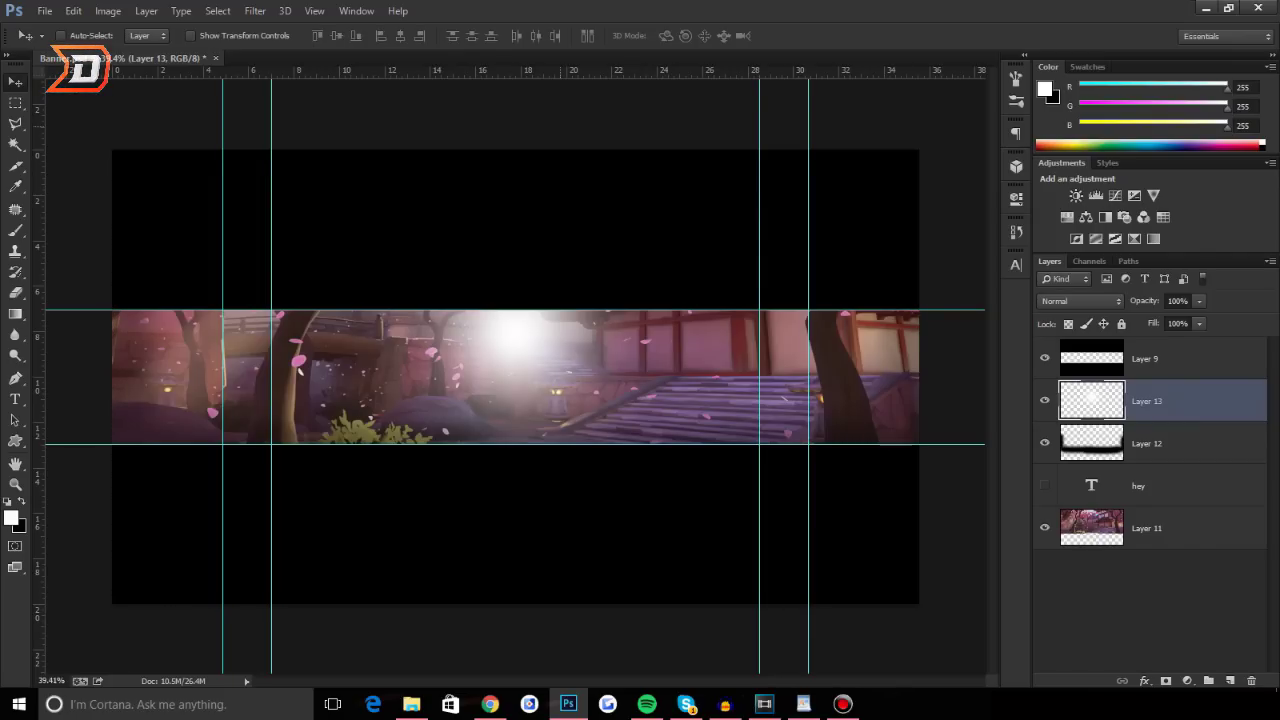
{"action": "scroll", "coordinate": [549, 306], "scroll_direction": "up", "scroll_amount": 3}
{"action": "left_click_drag", "start_coordinate": [561, 323], "coordinate": [530, 261]}
{"action": "key", "text": "ctrl+z"}
{"action": "scroll", "coordinate": [530, 262], "scroll_direction": "down", "scroll_amount": 6}
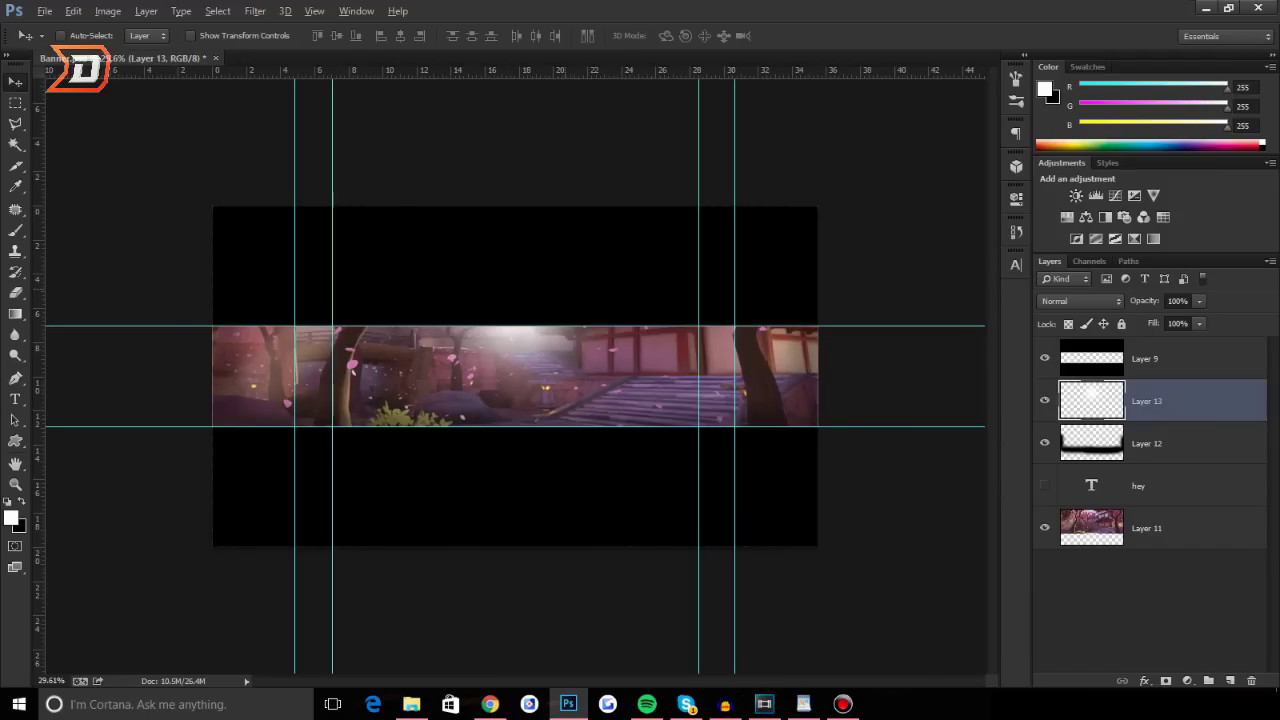
{"action": "scroll", "coordinate": [530, 262], "scroll_direction": "up", "scroll_amount": 3}
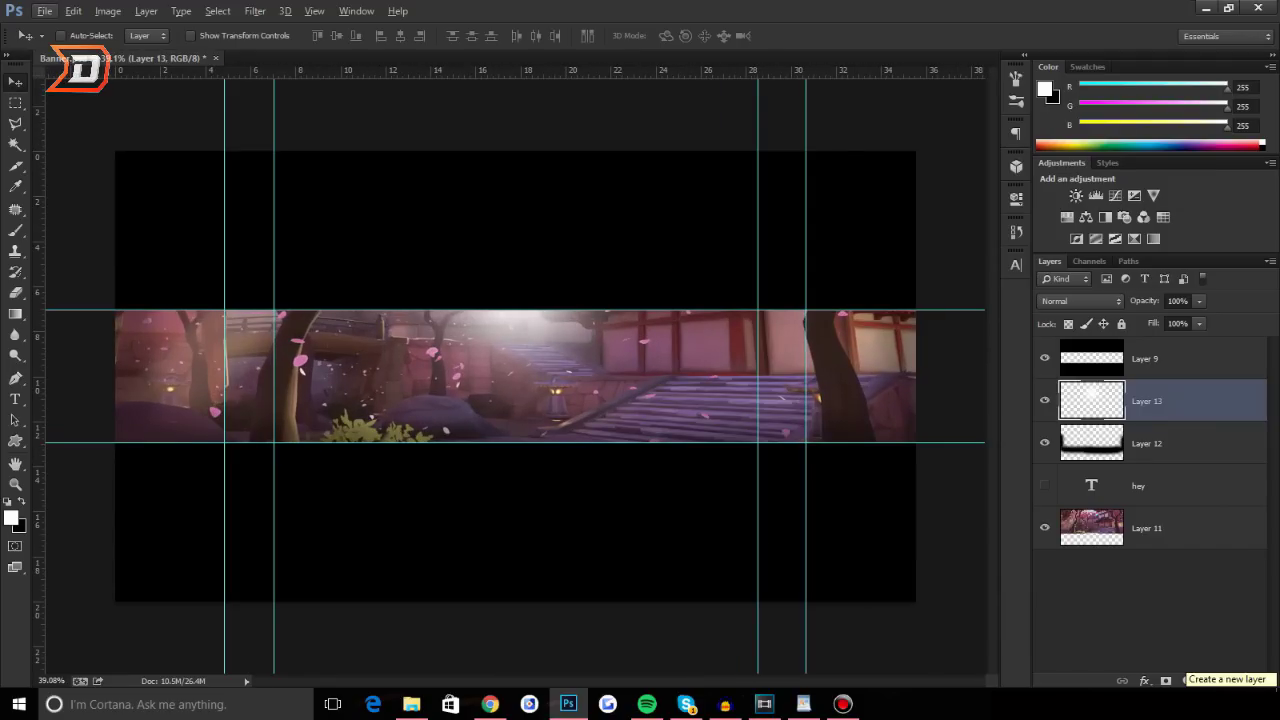
Add a new layer above Layer 13 and enter the white text DELVIGE in BigNoodleTitling at 42 pt inside the image band
{"action": "left_click", "coordinate": [1230, 681]}
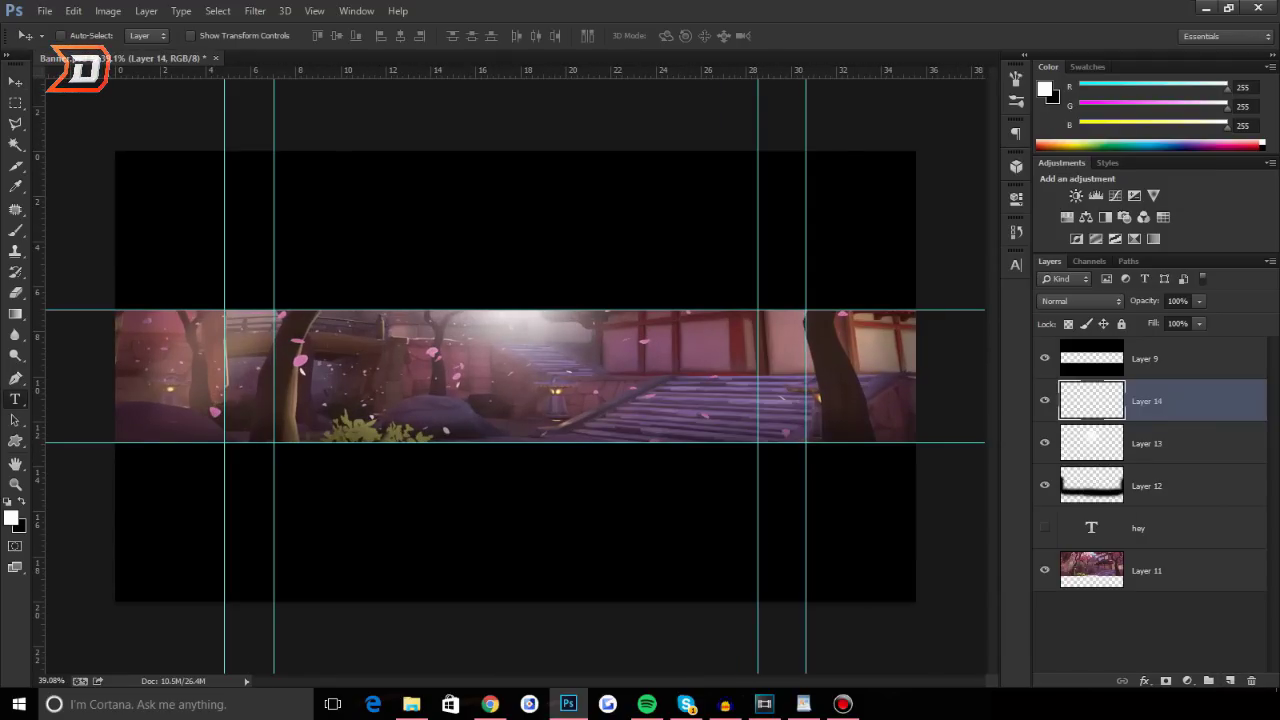
{"action": "key", "text": "t"}
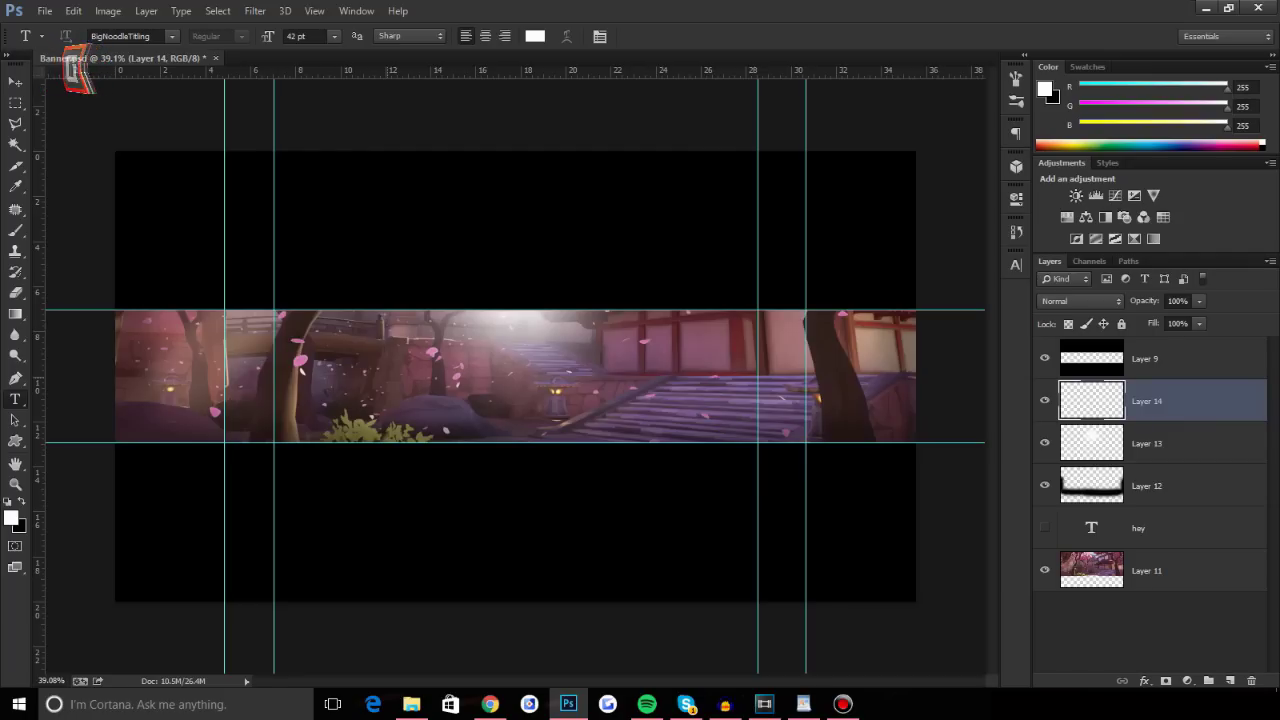
{"action": "scroll", "coordinate": [412, 406], "scroll_direction": "up", "scroll_amount": 3}
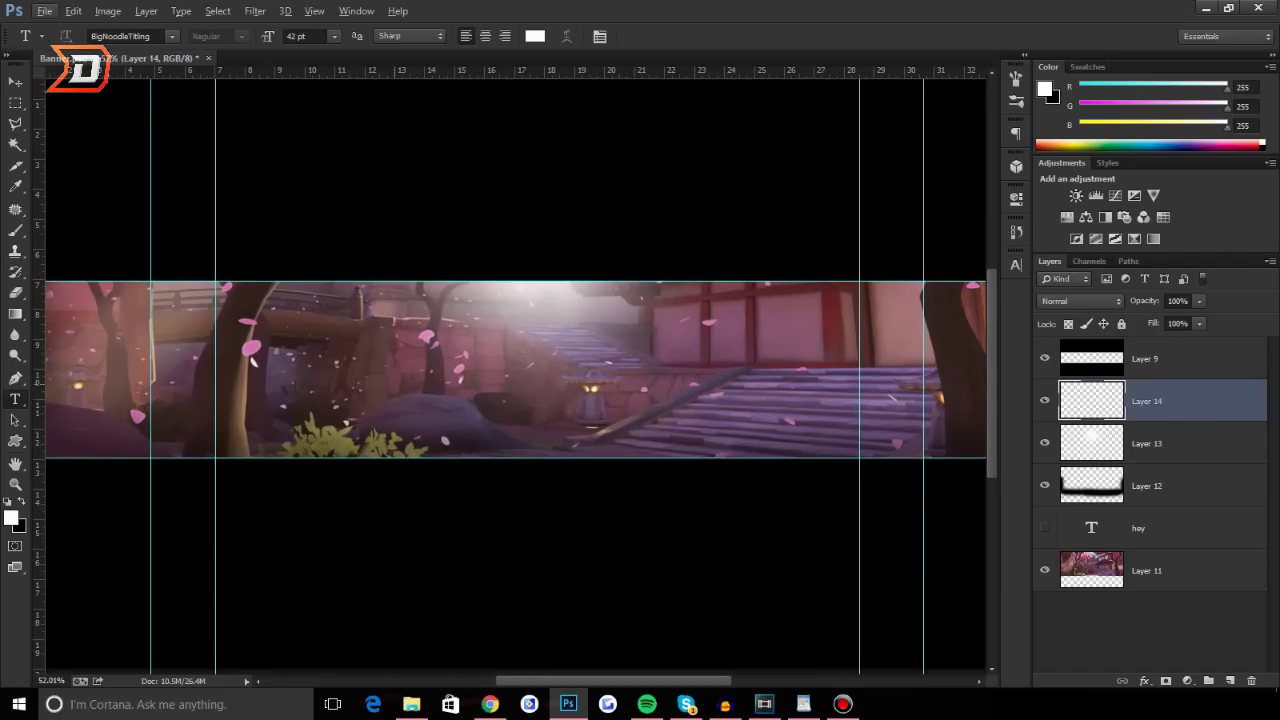
{"action": "left_click", "coordinate": [389, 383]}
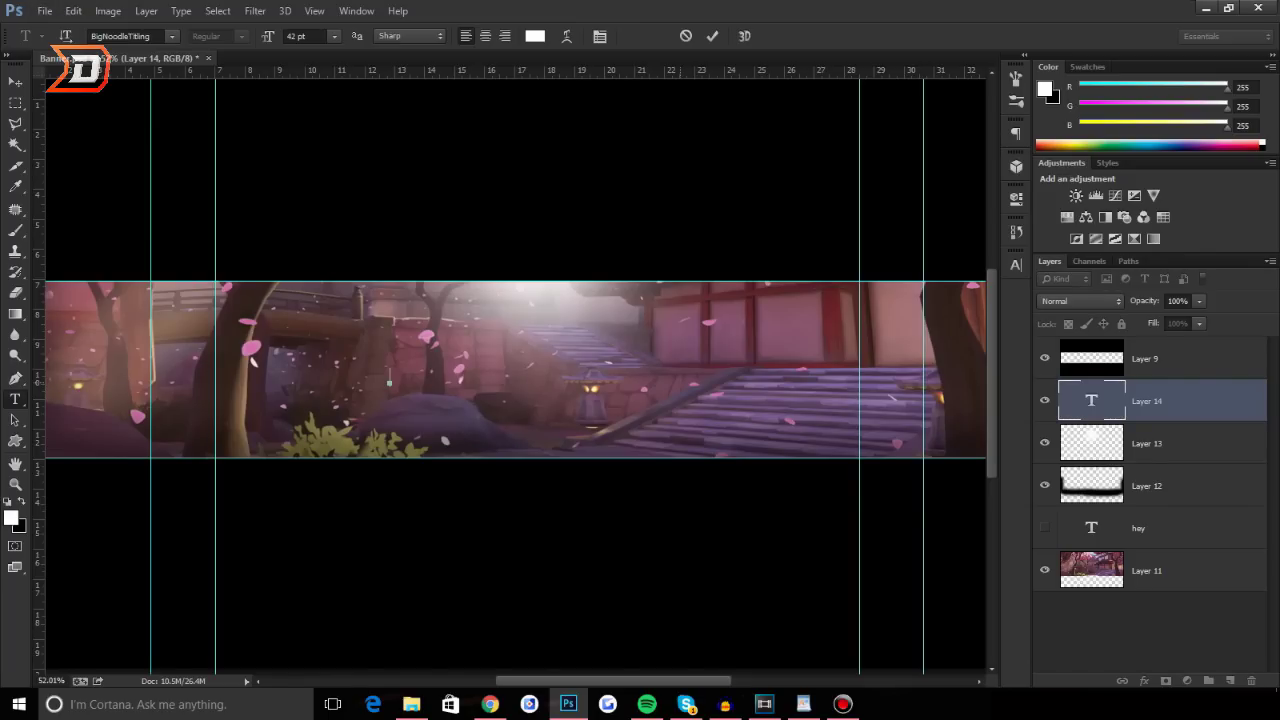
{"action": "type", "text": "DELCIGE"}
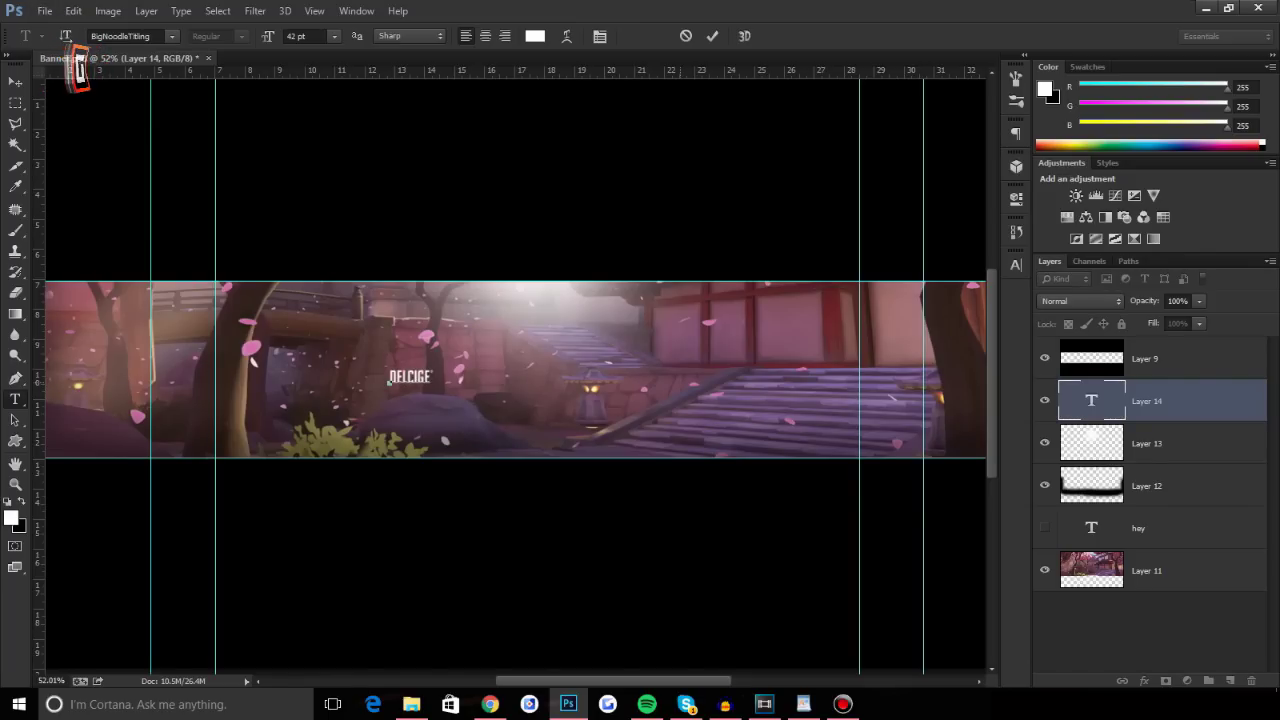
{"action": "key", "text": "BackSpace"}
{"action": "key", "text": "BackSpace"}
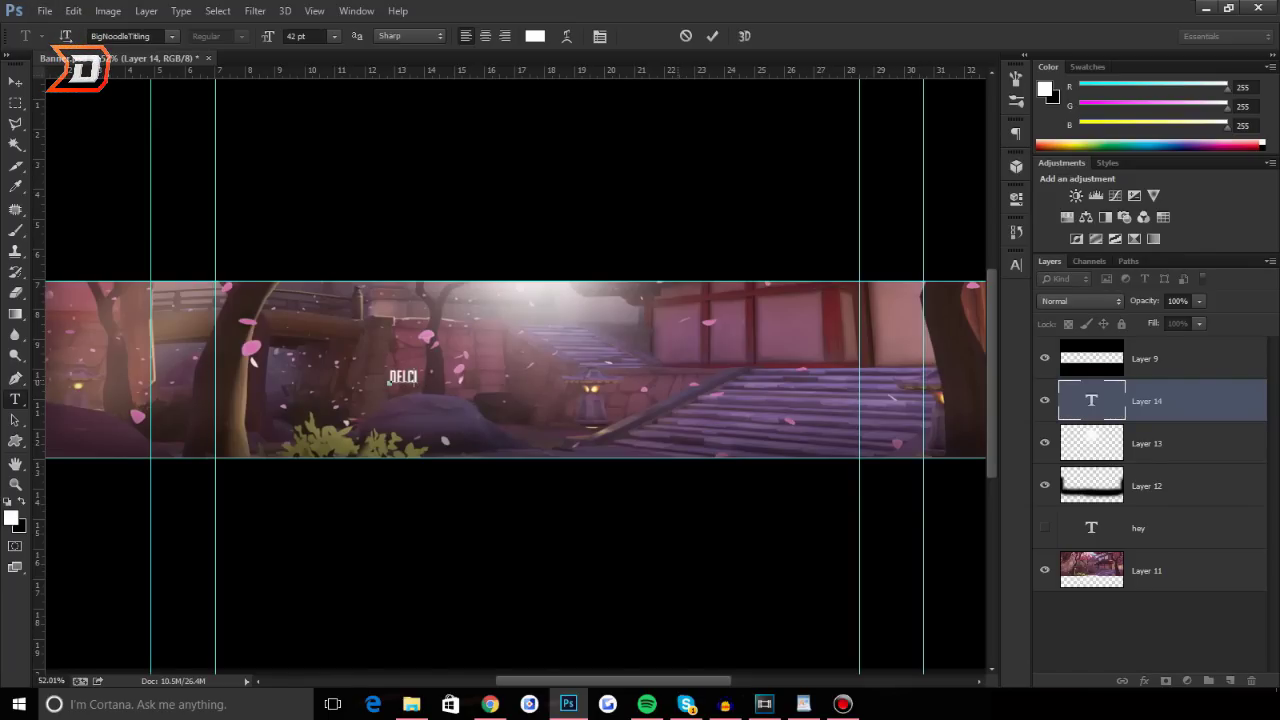
{"action": "key", "text": "BackSpace"}
{"action": "key", "text": "BackSpace"}
{"action": "type", "text": "VIGE"}
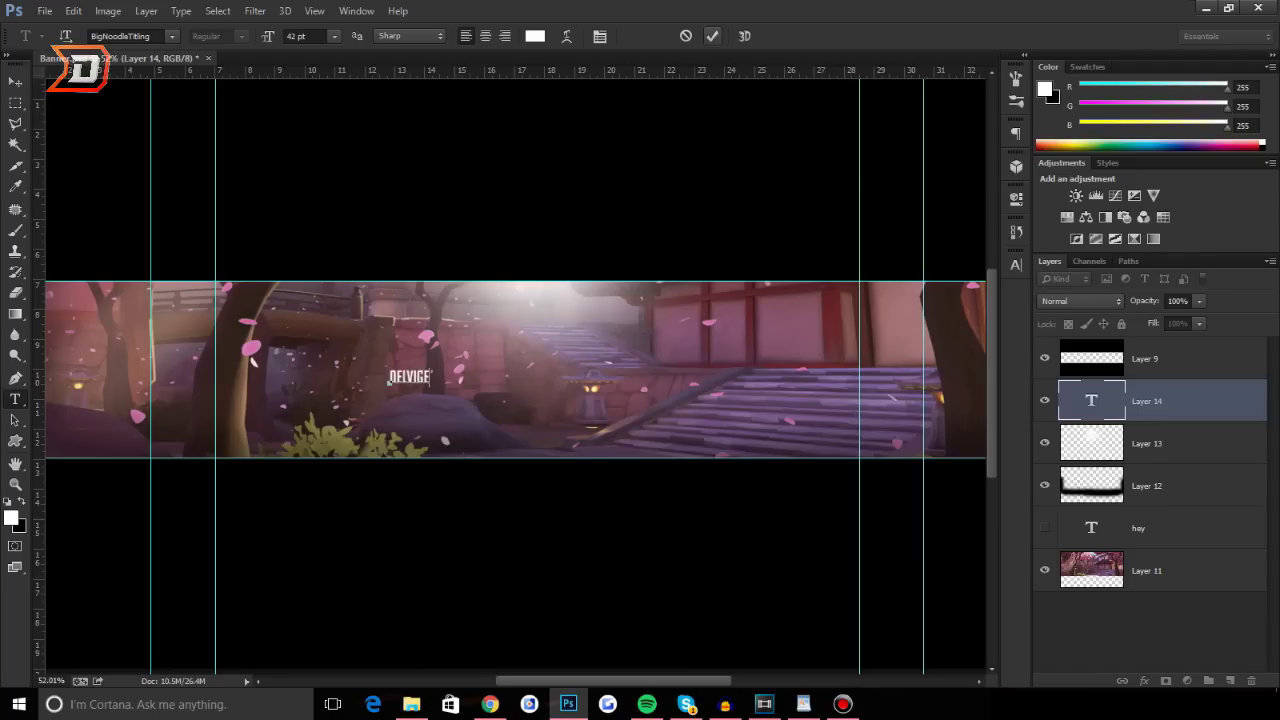
{"action": "left_click", "coordinate": [712, 36]}
Scale the DELVIGE text up proportionally about its center to about 603%
{"action": "key", "text": "ctrl+r"}
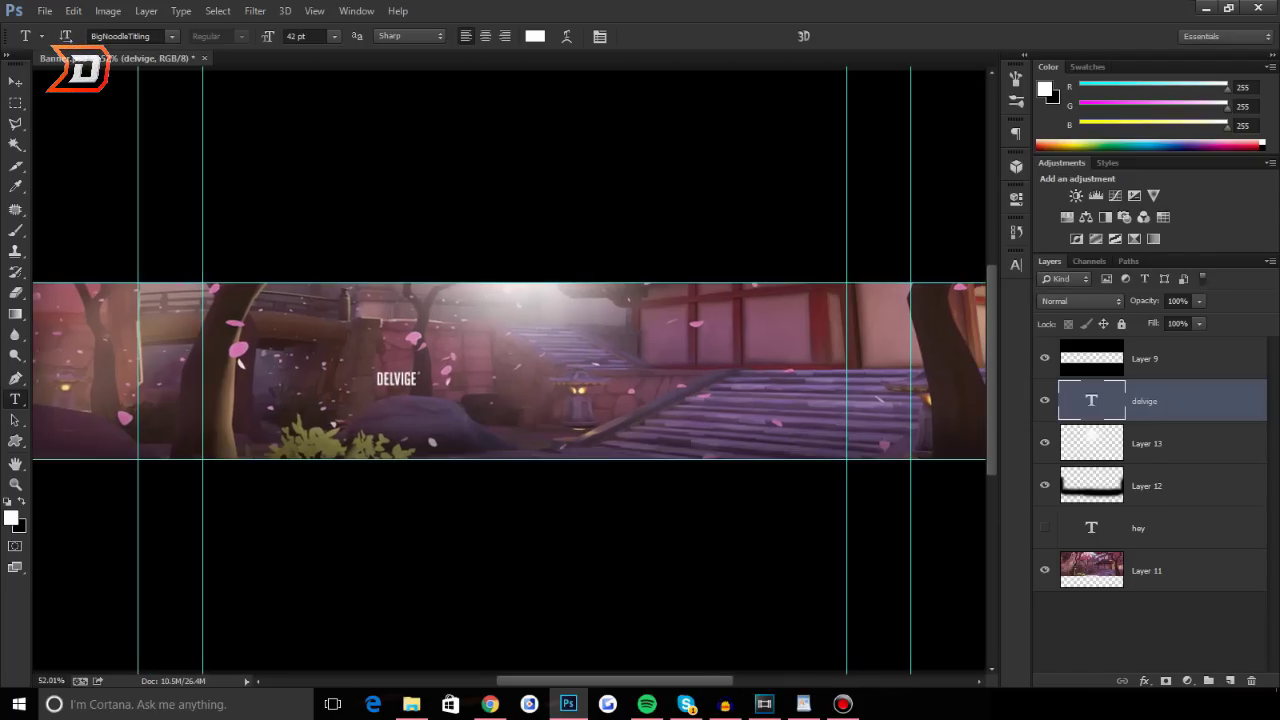
{"action": "key", "text": "ctrl+r"}
{"action": "key", "text": "ctrl+t"}
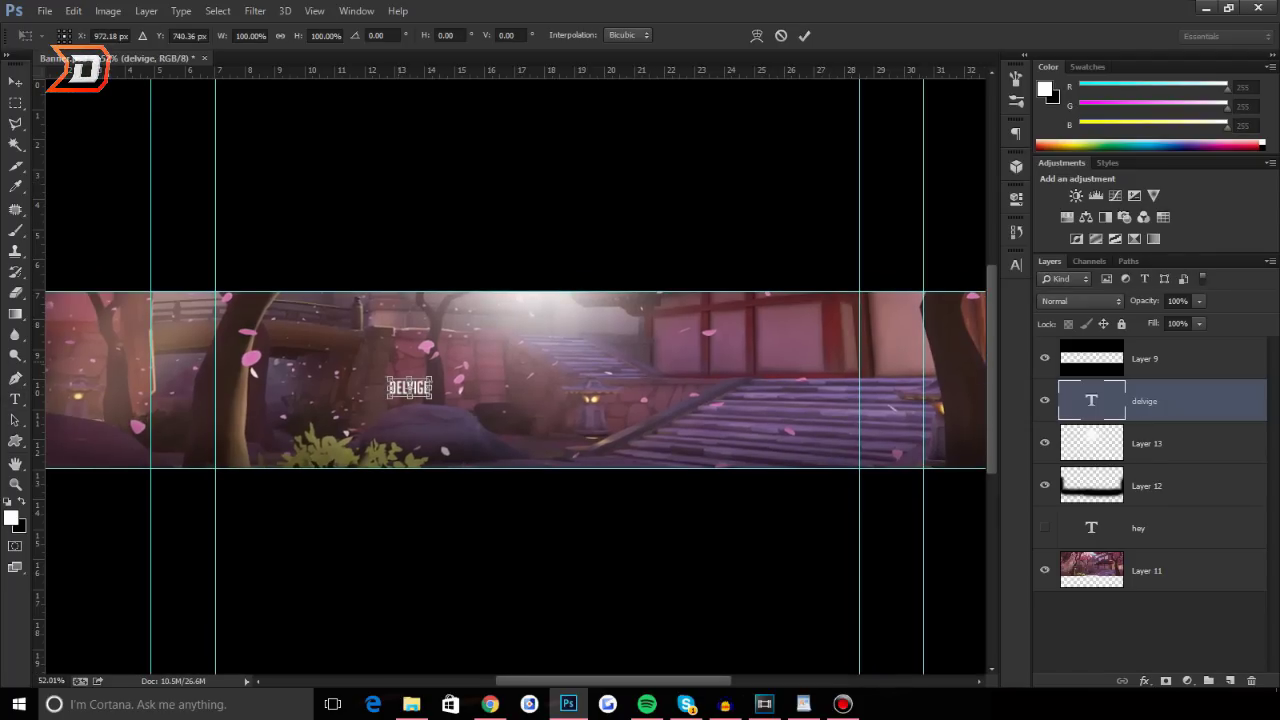
{"action": "left_click_drag", "start_coordinate": [431, 380], "coordinate": [529, 331]}
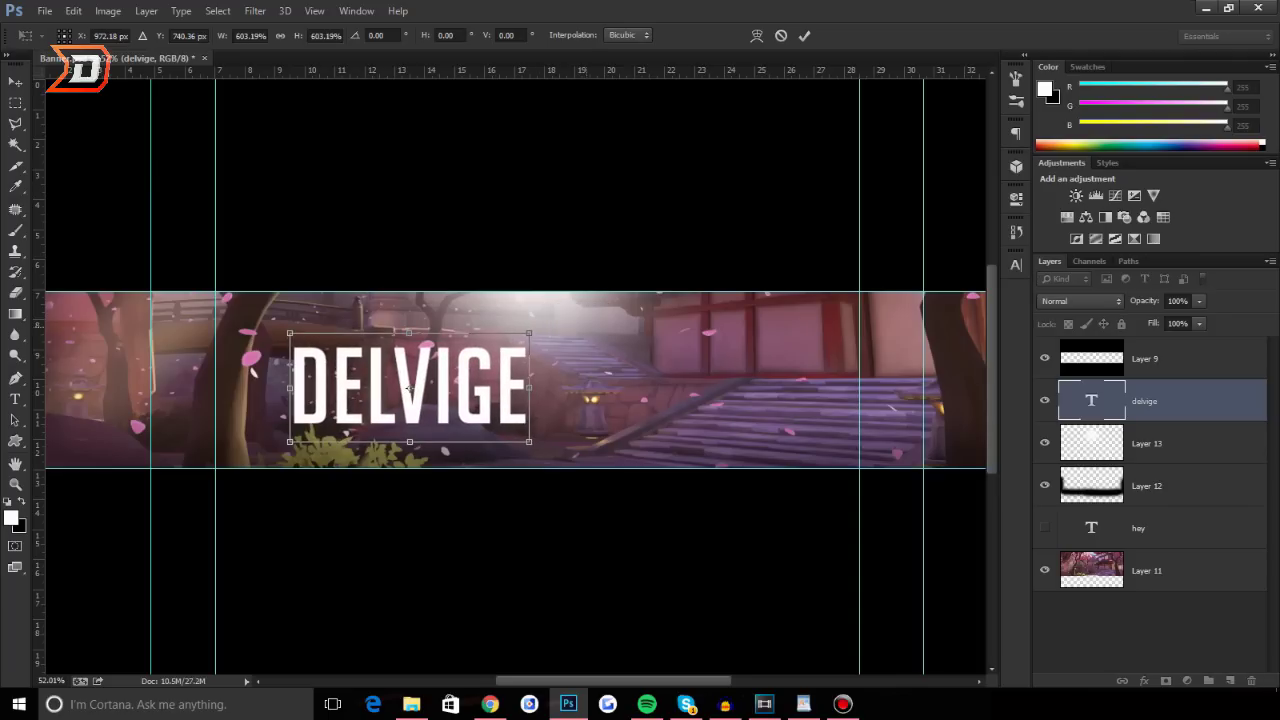
{"action": "left_click", "coordinate": [804, 36]}
Move the DELVIGE text toward the band's middle and align it to the vertical and horizontal centers of a full-canvas selection
{"action": "key", "text": "v"}
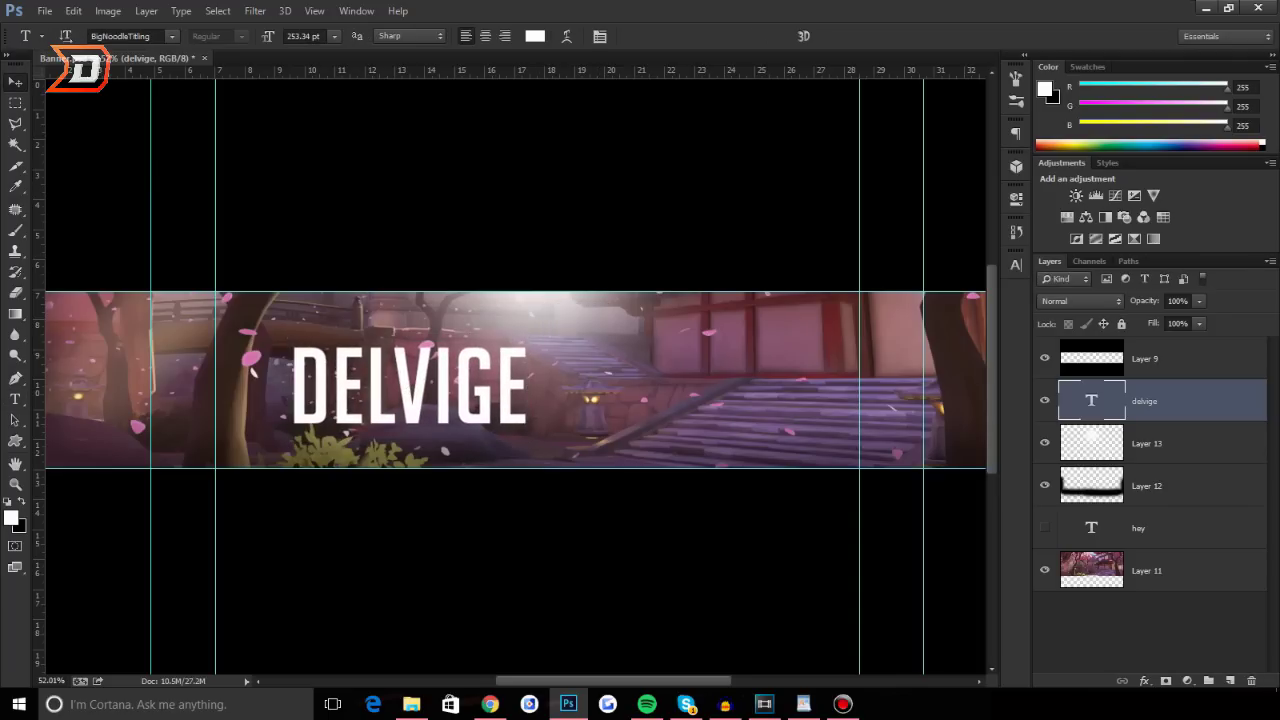
{"action": "scroll", "coordinate": [540, 371], "scroll_direction": "down", "scroll_amount": 1}
{"action": "scroll", "coordinate": [540, 371], "scroll_direction": "down", "scroll_amount": 2}
{"action": "left_click_drag", "start_coordinate": [499, 373], "coordinate": [584, 374]}
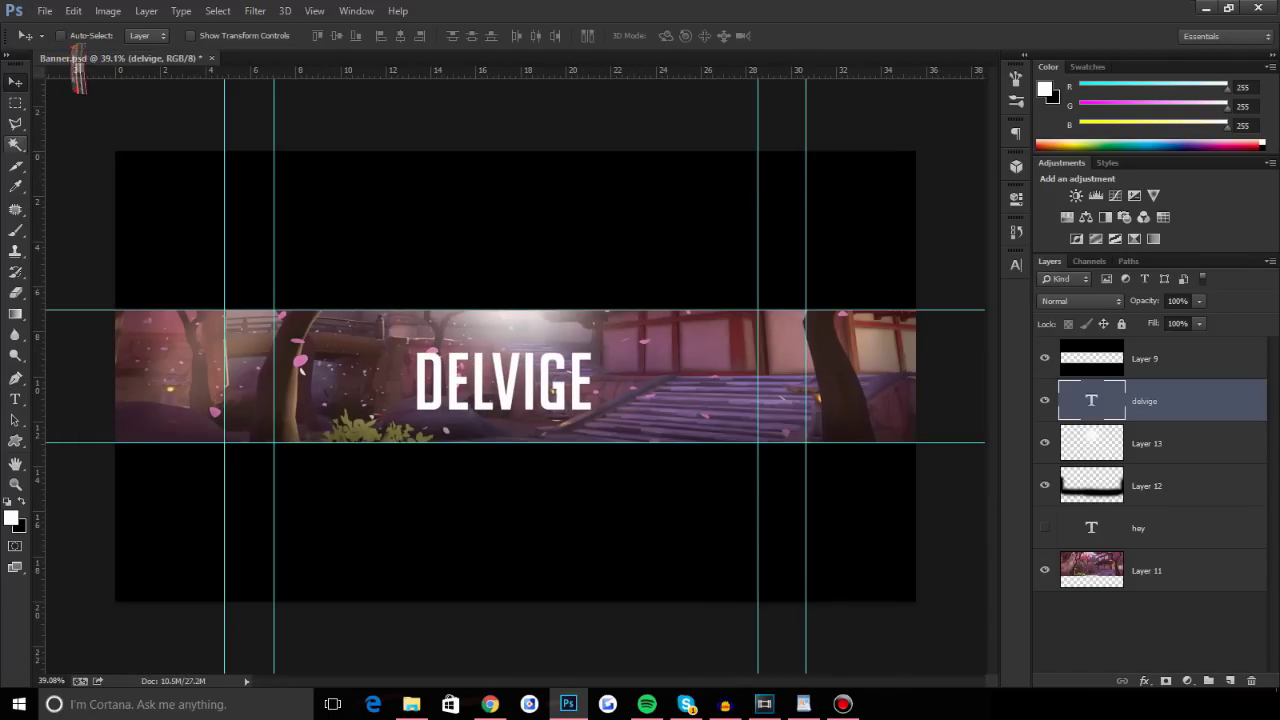
{"action": "left_click", "coordinate": [15, 103]}
{"action": "left_click_drag", "start_coordinate": [115, 151], "coordinate": [1090, 625]}
{"action": "key", "text": "v"}
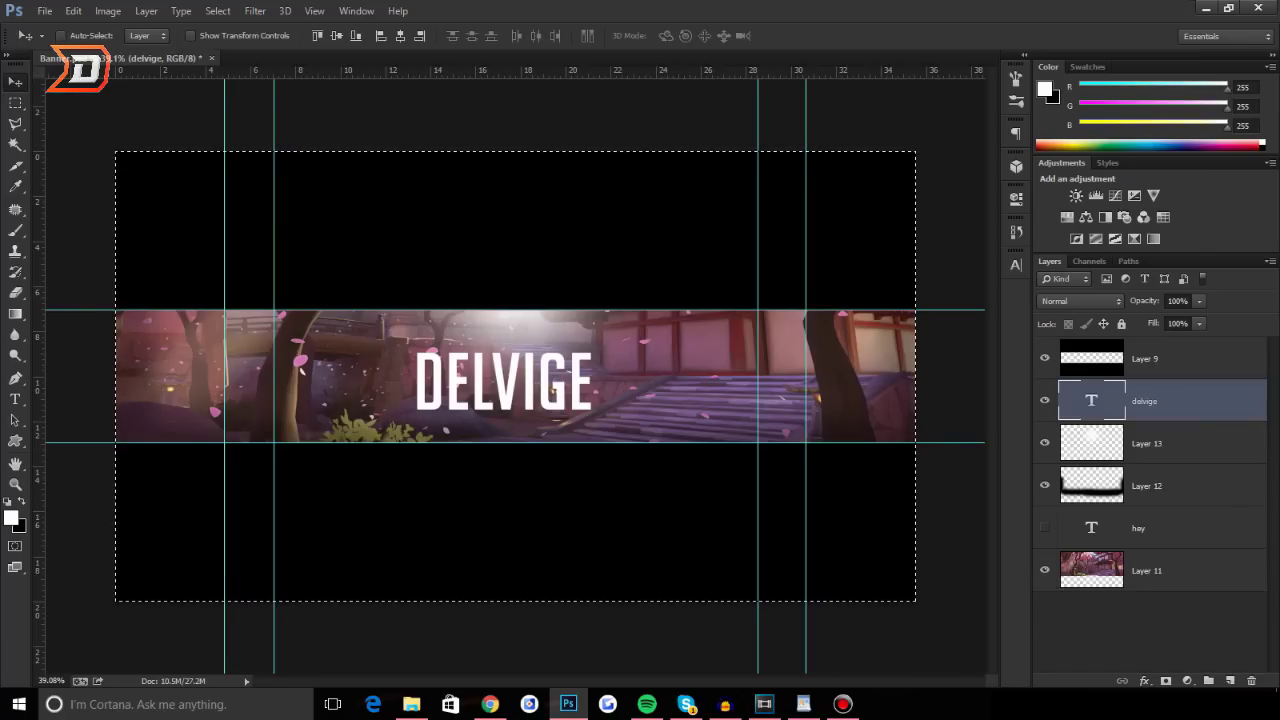
{"action": "left_click", "coordinate": [336, 36]}
{"action": "left_click", "coordinate": [400, 36]}
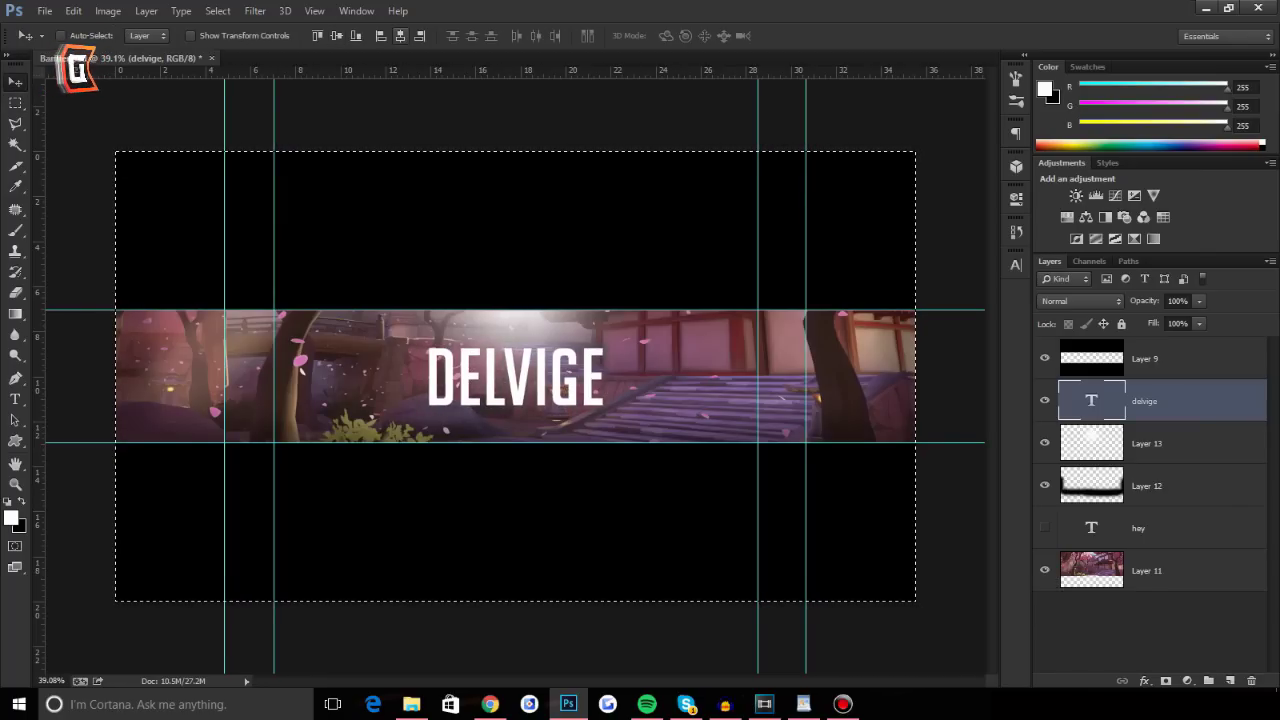
{"action": "key", "text": "ctrl+d"}
{"action": "scroll", "coordinate": [515, 376], "scroll_direction": "down", "scroll_amount": 7}
{"action": "scroll", "coordinate": [515, 376], "scroll_direction": "up", "scroll_amount": 10}
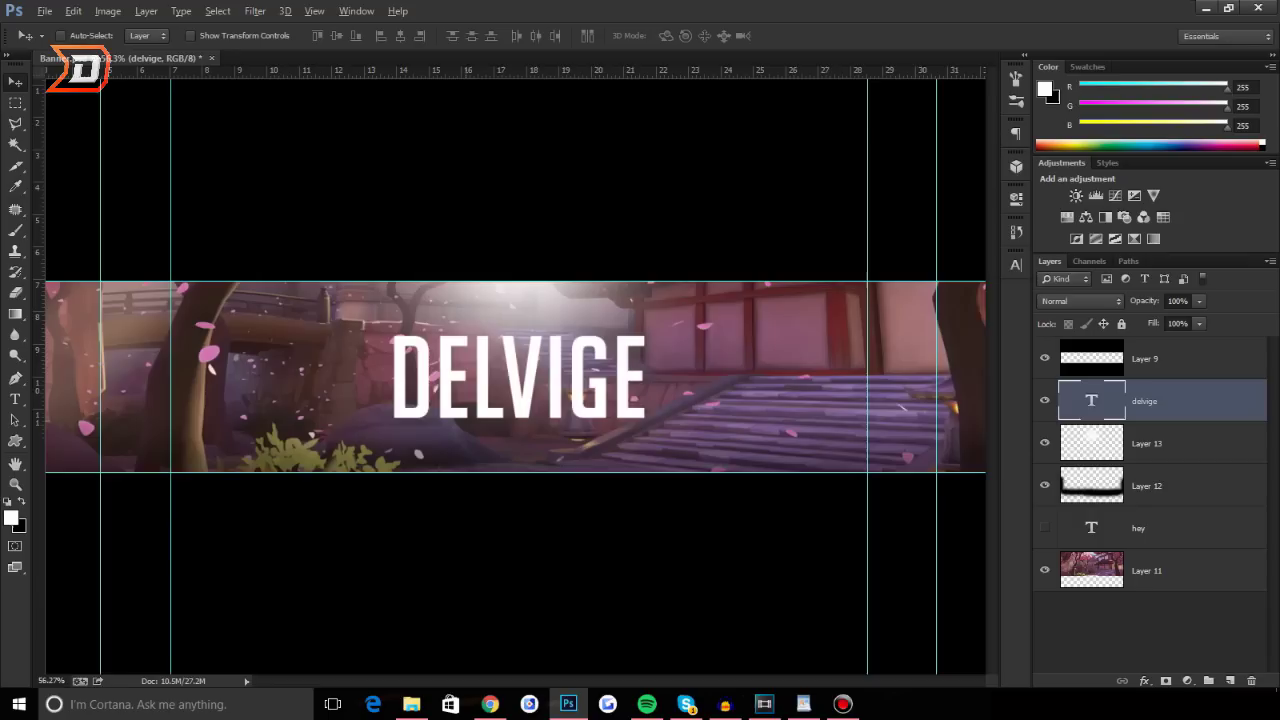
{"action": "scroll", "coordinate": [512, 377], "scroll_direction": "down", "scroll_amount": 6}
{"action": "scroll", "coordinate": [512, 377], "scroll_direction": "up", "scroll_amount": 6}
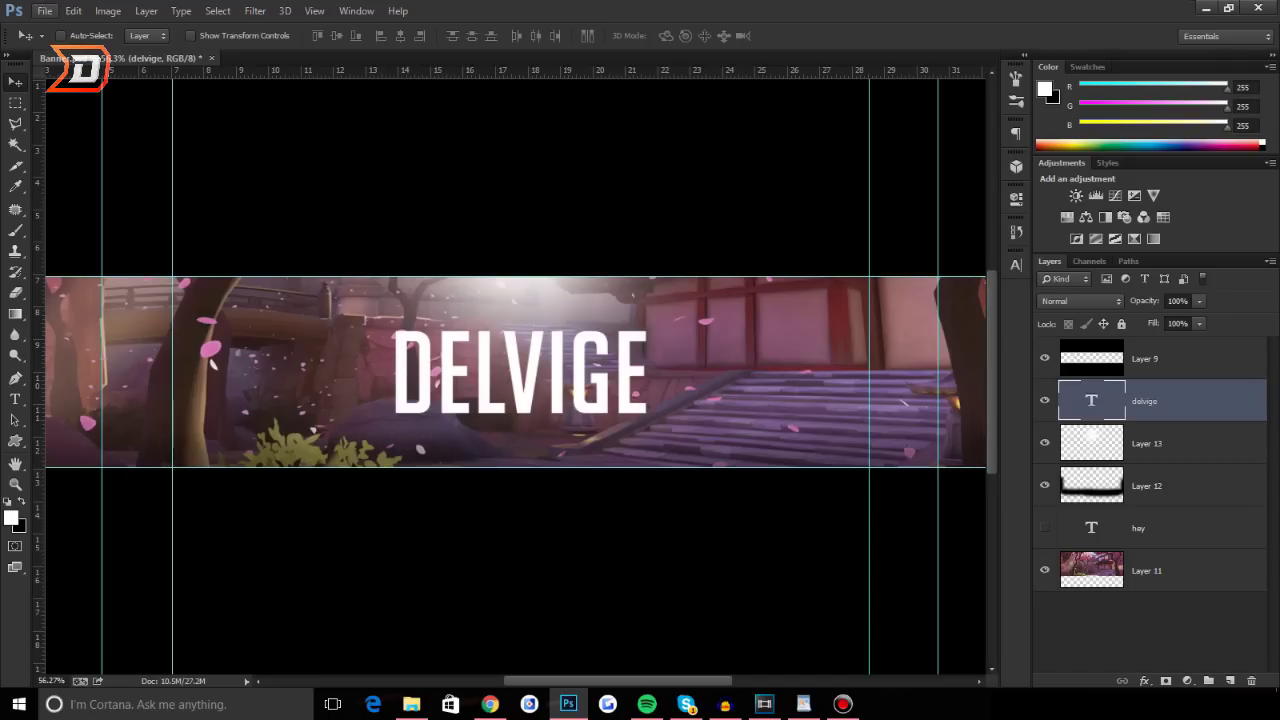
Open LogoMarkColored.png from the DELVIGE 2.0 folder on the Desktop
{"action": "left_click", "coordinate": [44, 10]}
{"action": "left_click", "coordinate": [60, 37]}
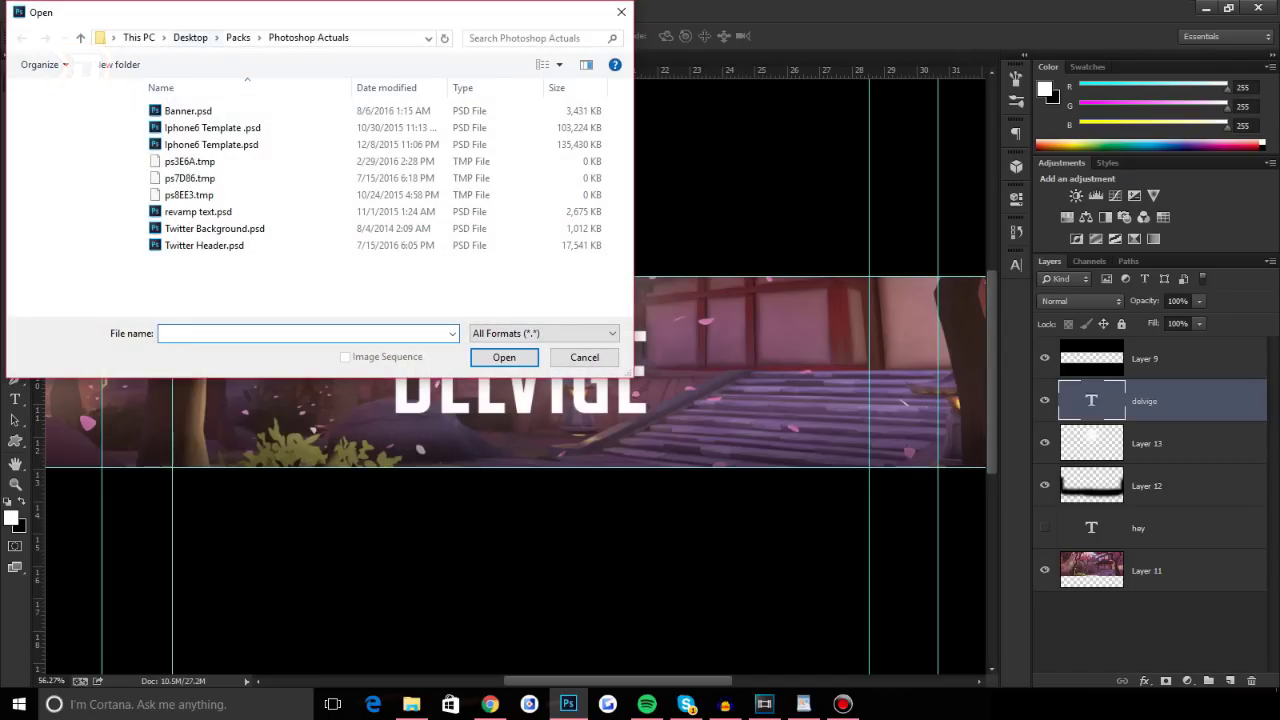
{"action": "left_click", "coordinate": [190, 38]}
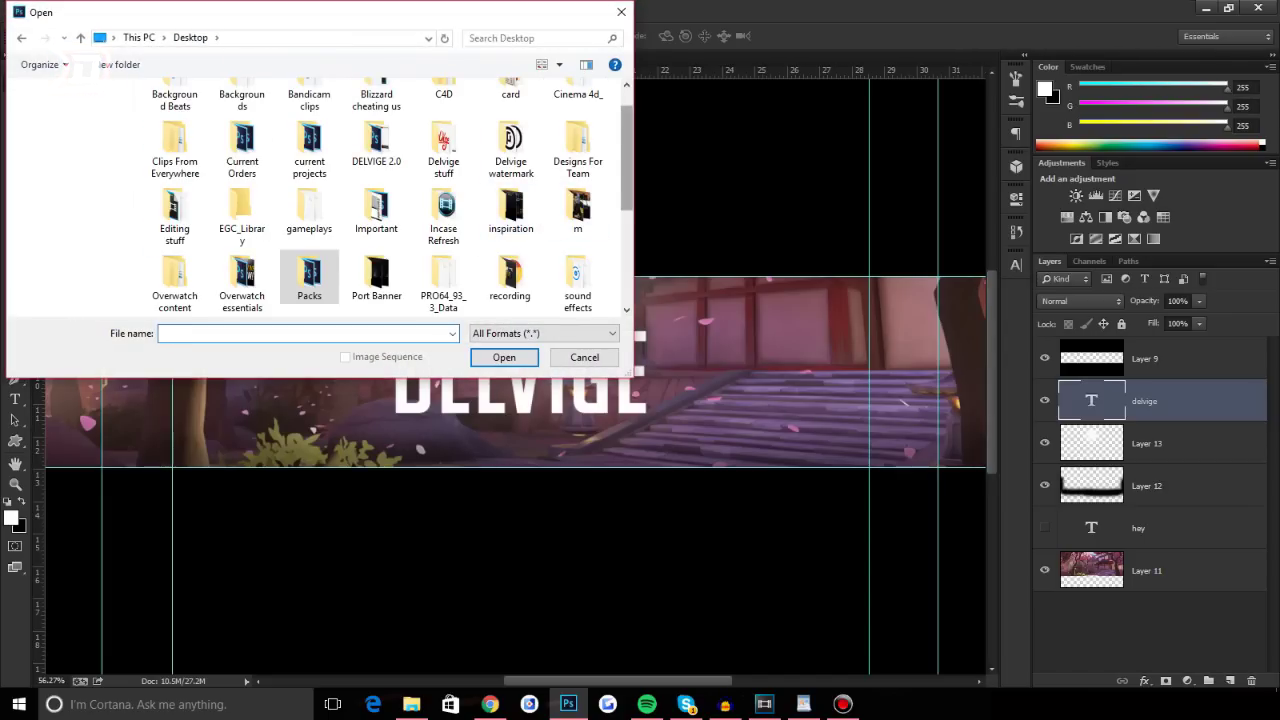
{"action": "double_click", "coordinate": [376, 145]}
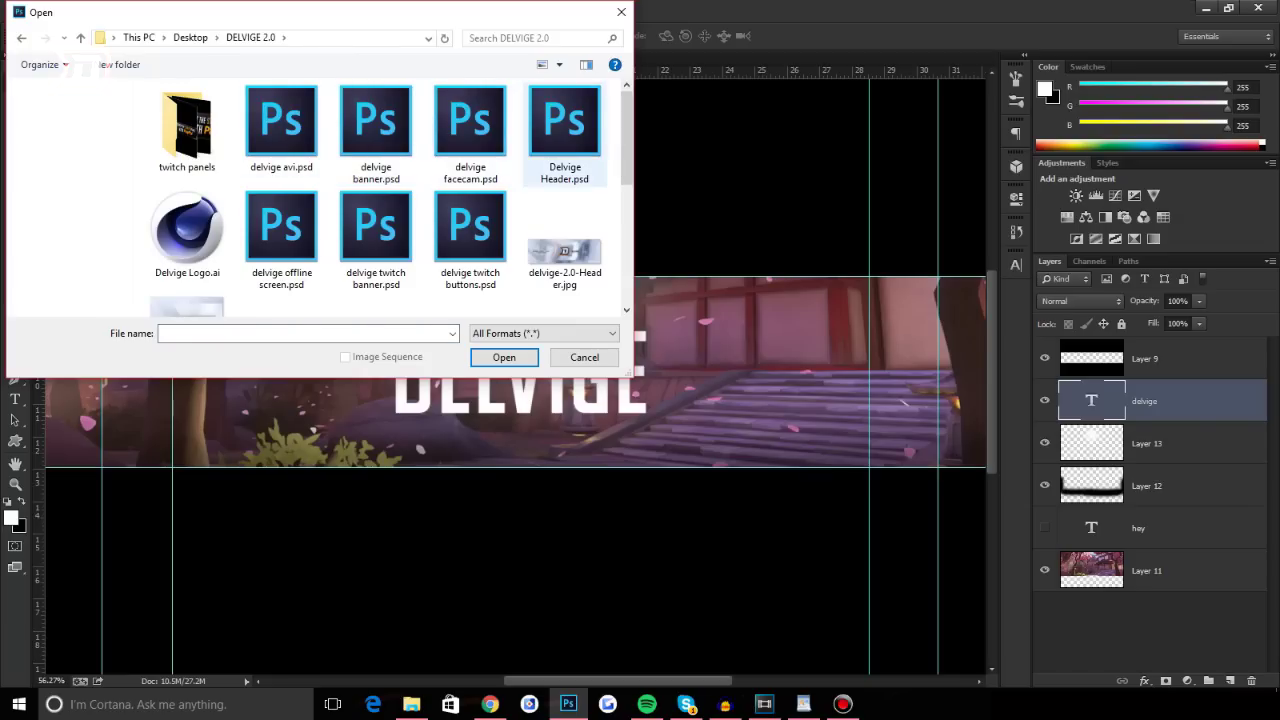
{"action": "left_click_drag", "start_coordinate": [627, 140], "coordinate": [627, 248]}
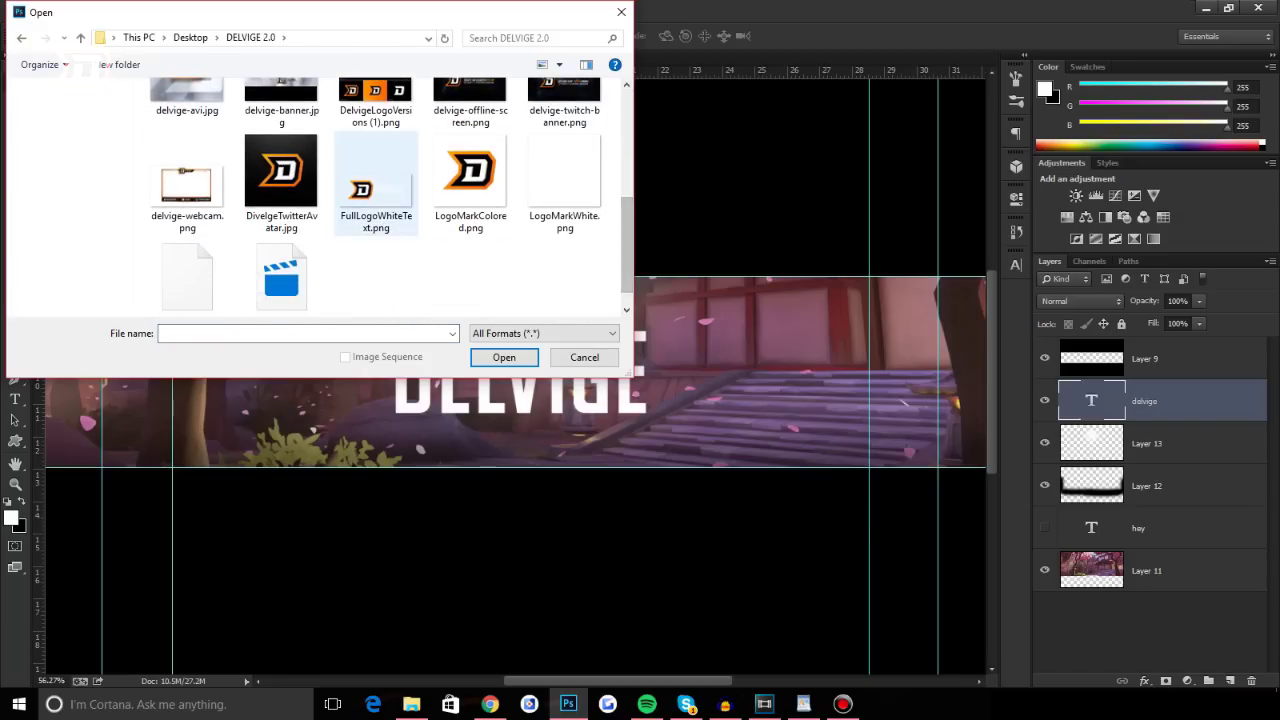
{"action": "double_click", "coordinate": [470, 172]}
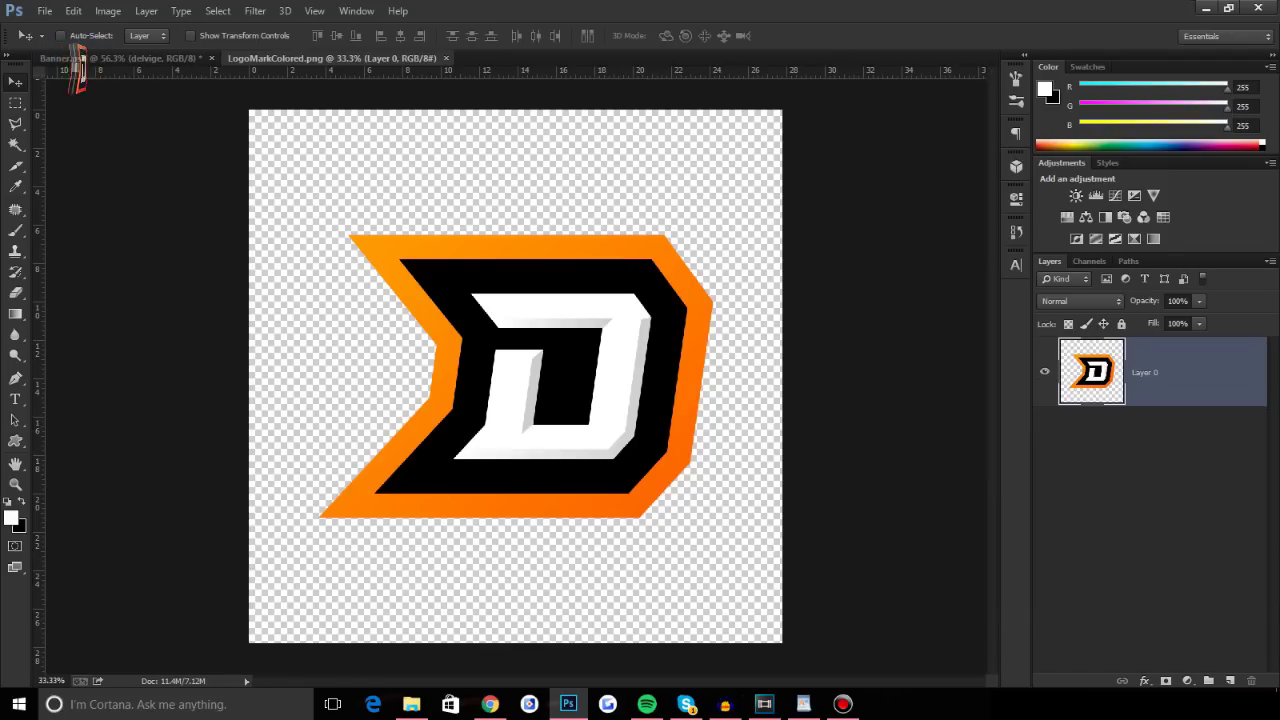
Bring the D logo from LogoMarkColored.png into the banner document as a layer above the delvige text
{"action": "left_click_drag", "start_coordinate": [76, 74], "coordinate": [510, 430]}
{"action": "scroll", "coordinate": [512, 400], "scroll_direction": "down", "scroll_amount": 7}
{"action": "left_click_drag", "start_coordinate": [260, 71], "coordinate": [517, 274]}
{"action": "key", "text": "ctrl+z"}
{"action": "left_click_drag", "start_coordinate": [562, 390], "coordinate": [527, 257]}
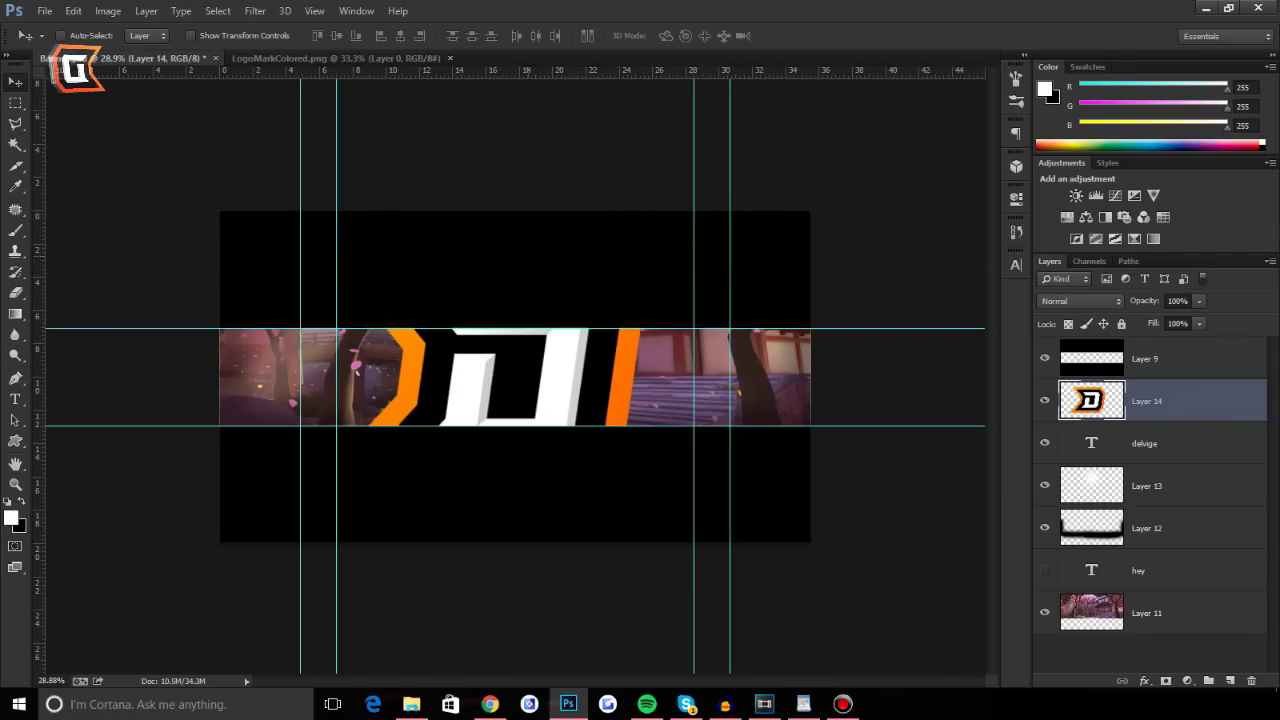
Scale the D logo down proportionally to about 17.2% so its height matches the DELVIGE letters
{"action": "key", "text": "ctrl+t"}
{"action": "scroll", "coordinate": [577, 270], "scroll_direction": "up", "scroll_amount": 4}
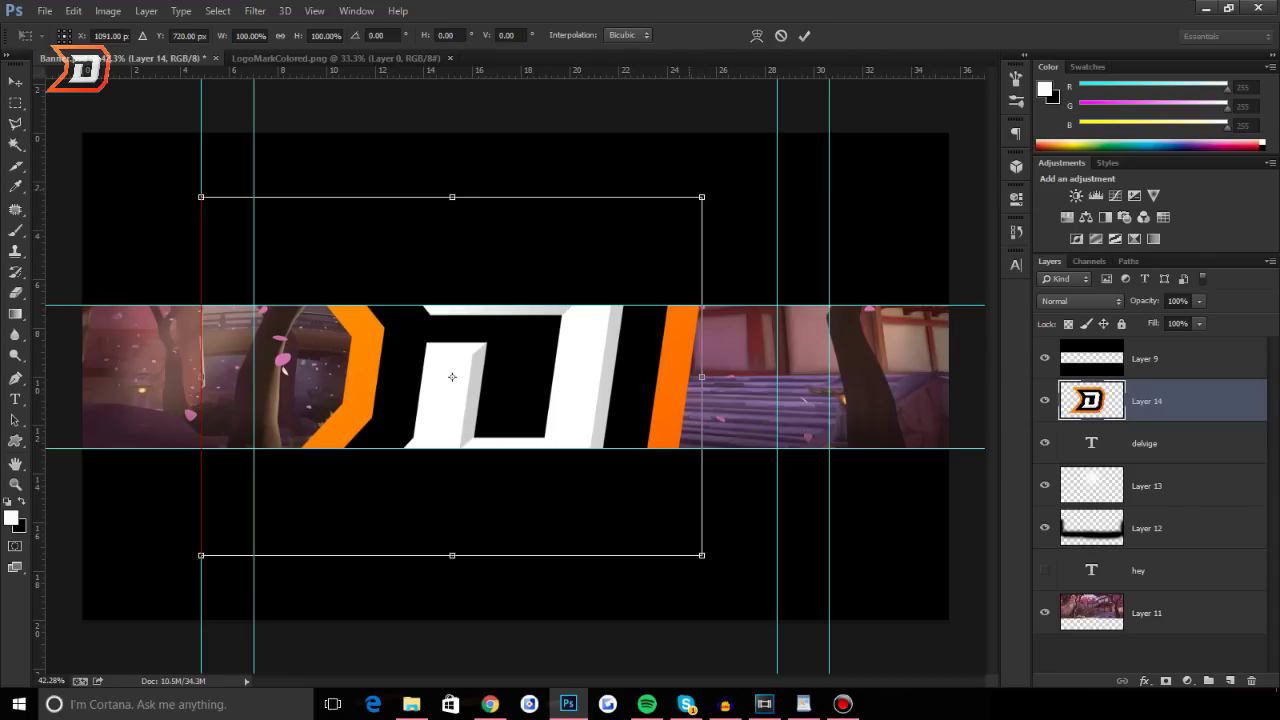
{"action": "left_click_drag", "start_coordinate": [700, 197], "coordinate": [498, 343]}
{"action": "scroll", "coordinate": [435, 388], "scroll_direction": "up", "scroll_amount": 8}
{"action": "scroll", "coordinate": [482, 355], "scroll_direction": "up", "scroll_amount": 2}
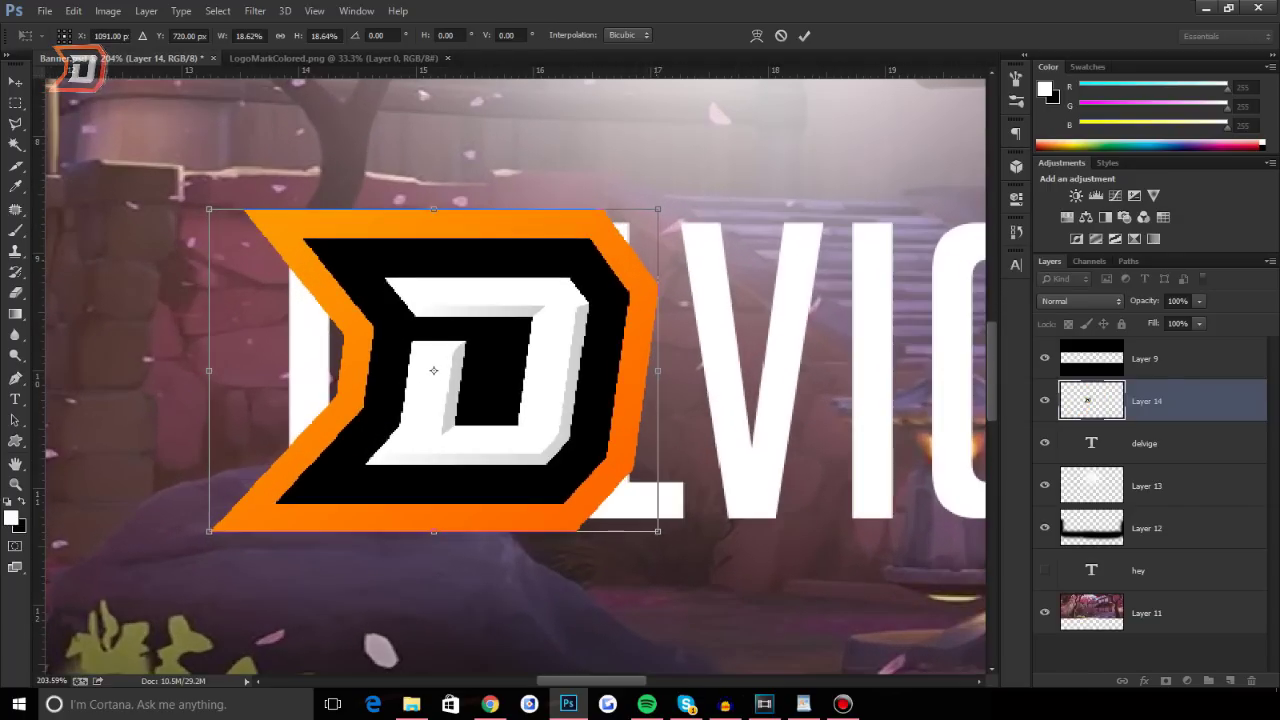
{"action": "left_click_drag", "start_coordinate": [642, 213], "coordinate": [642, 222]}
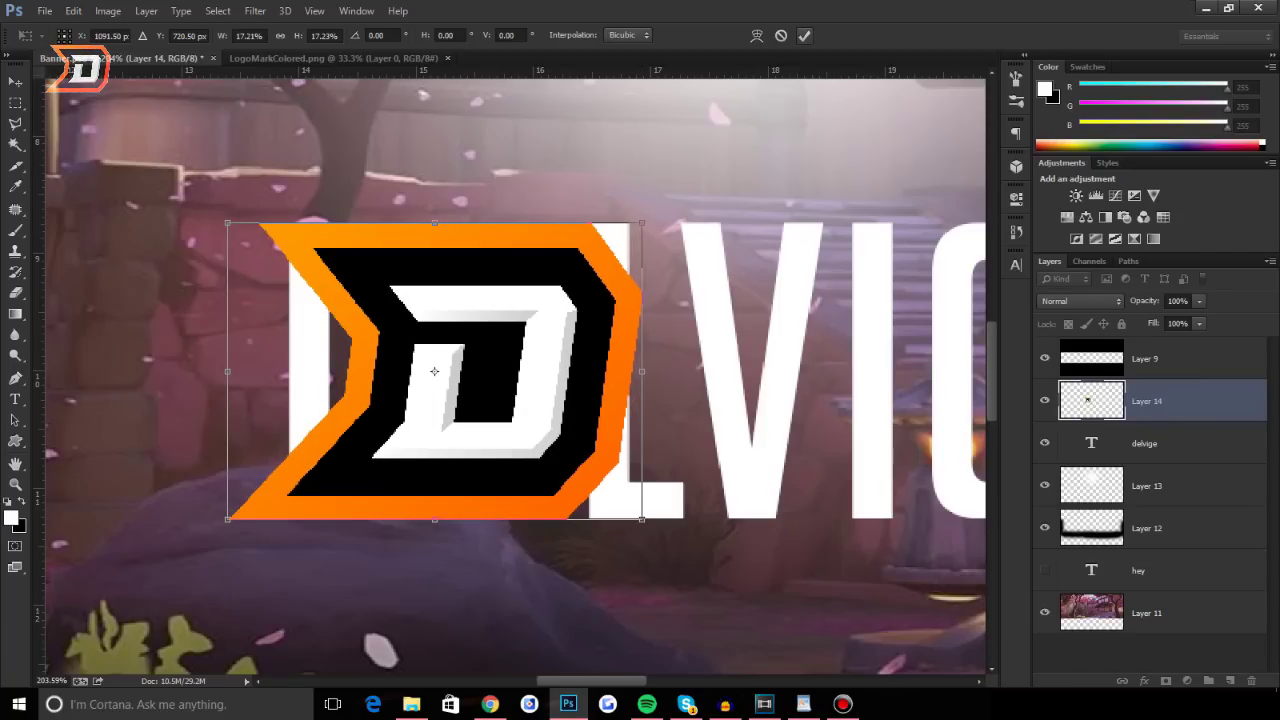
{"action": "key", "text": "Return"}
Move the D logo horizontally to sit just before the first letter of the DELVIGE text
{"action": "key", "text": "ctrl+0"}
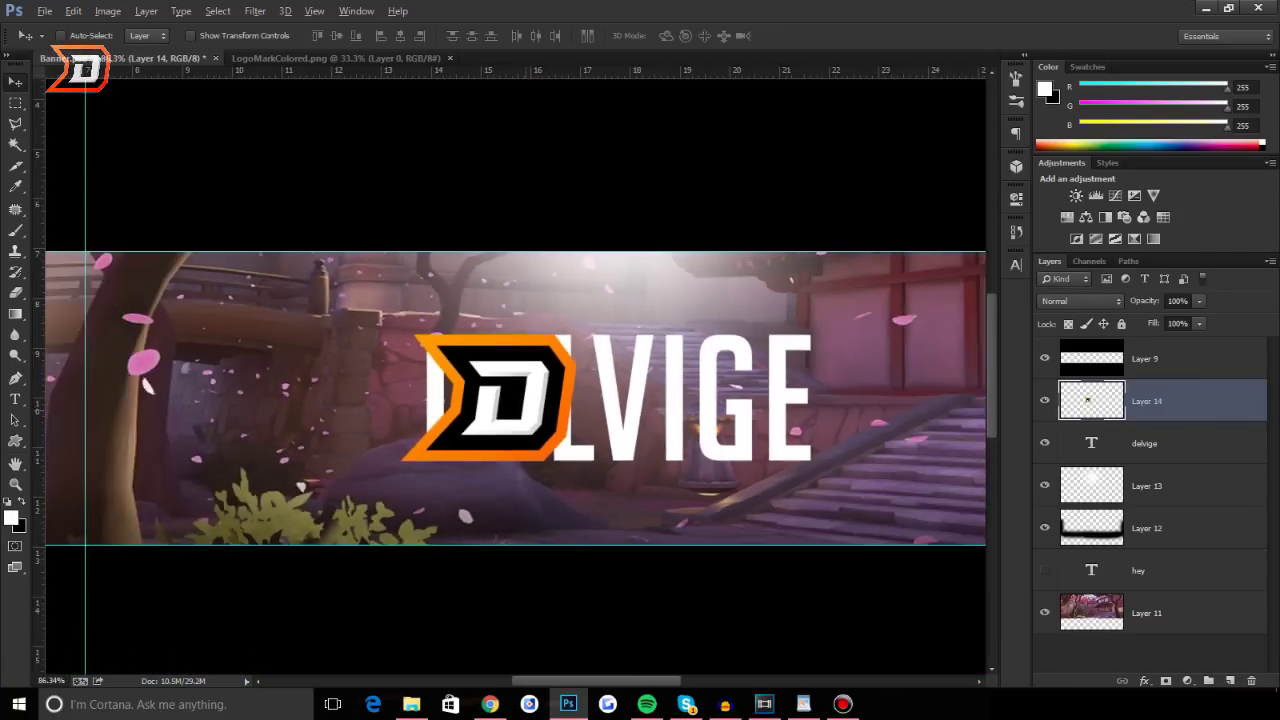
{"action": "left_click_drag", "start_coordinate": [528, 360], "coordinate": [452, 361]}
{"action": "scroll", "coordinate": [452, 361], "scroll_direction": "down", "scroll_amount": 5}
{"action": "scroll", "coordinate": [497, 381], "scroll_direction": "up", "scroll_amount": 10}
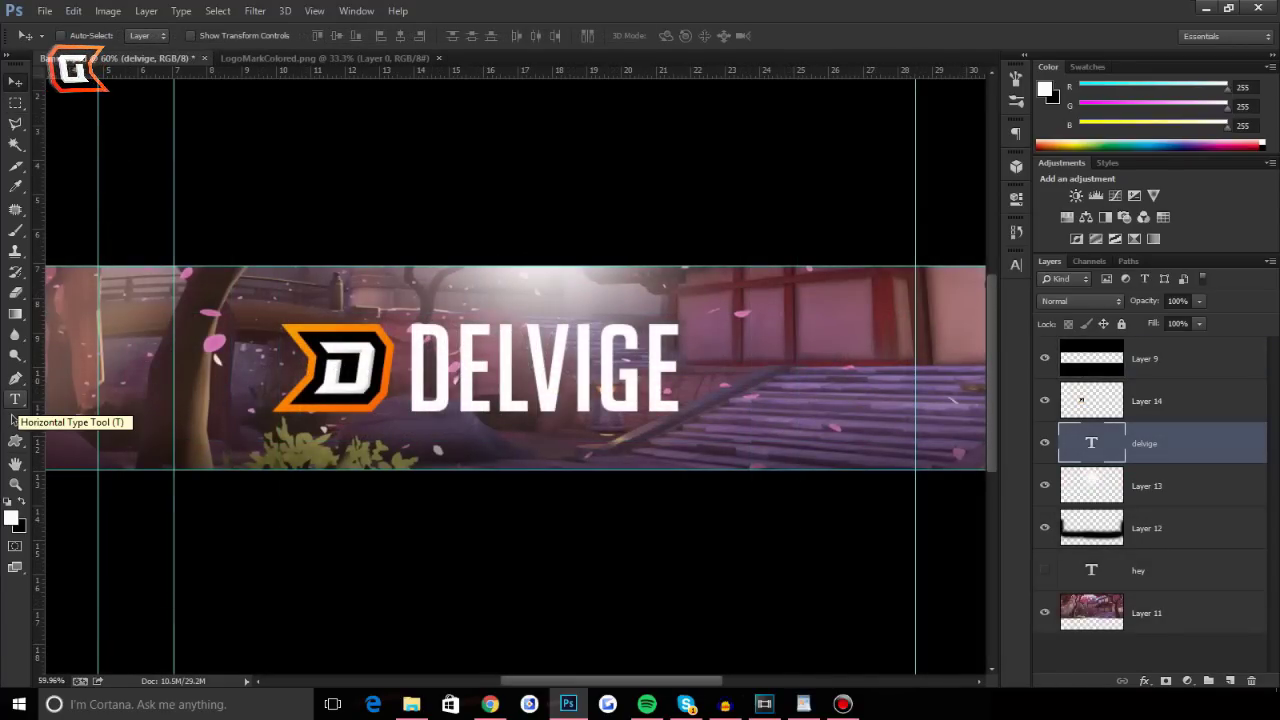
Select all characters of the DELVIGE text and apply Faux Italic to them
{"action": "key", "text": "t"}
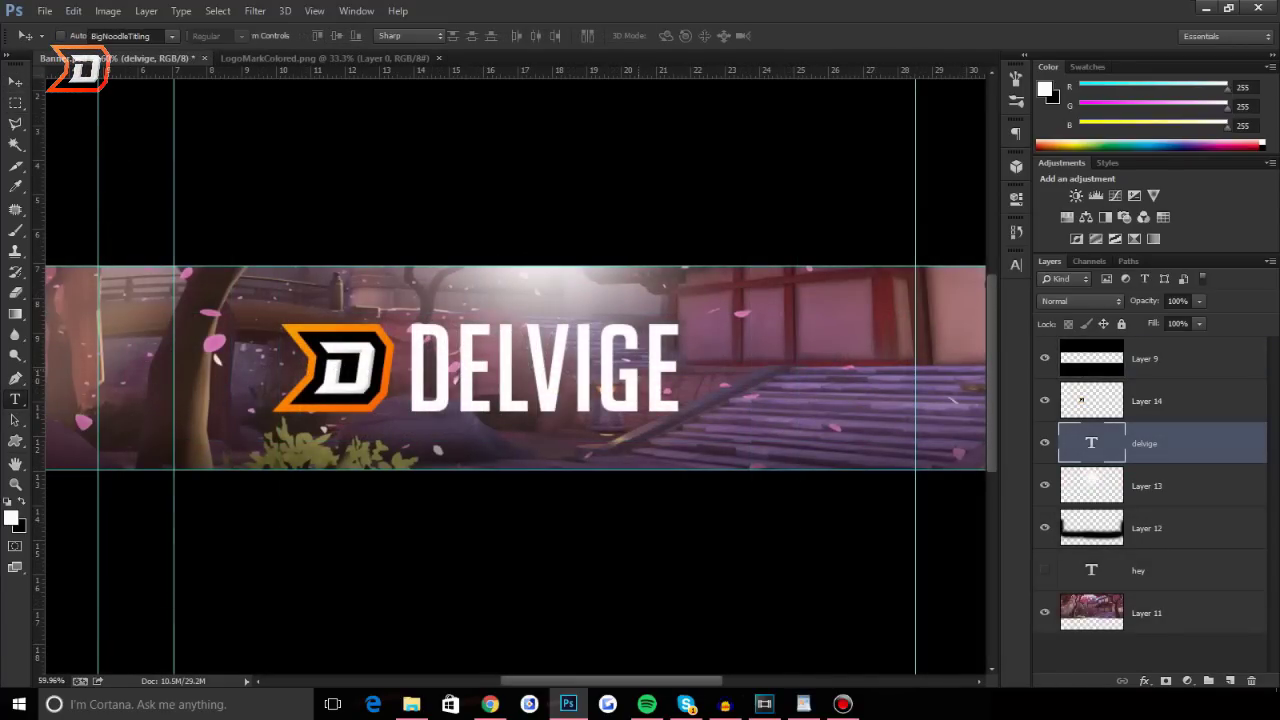
{"action": "key", "text": "ctrl+a"}
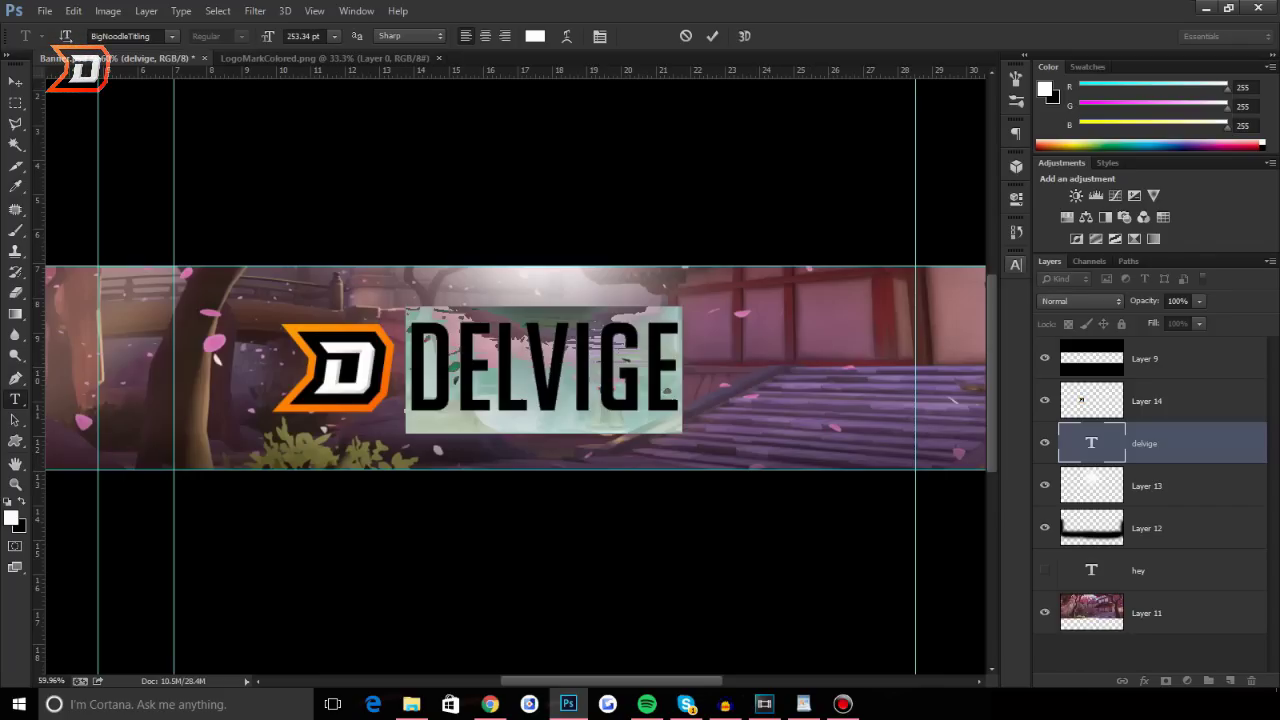
{"action": "left_click", "coordinate": [1016, 266]}
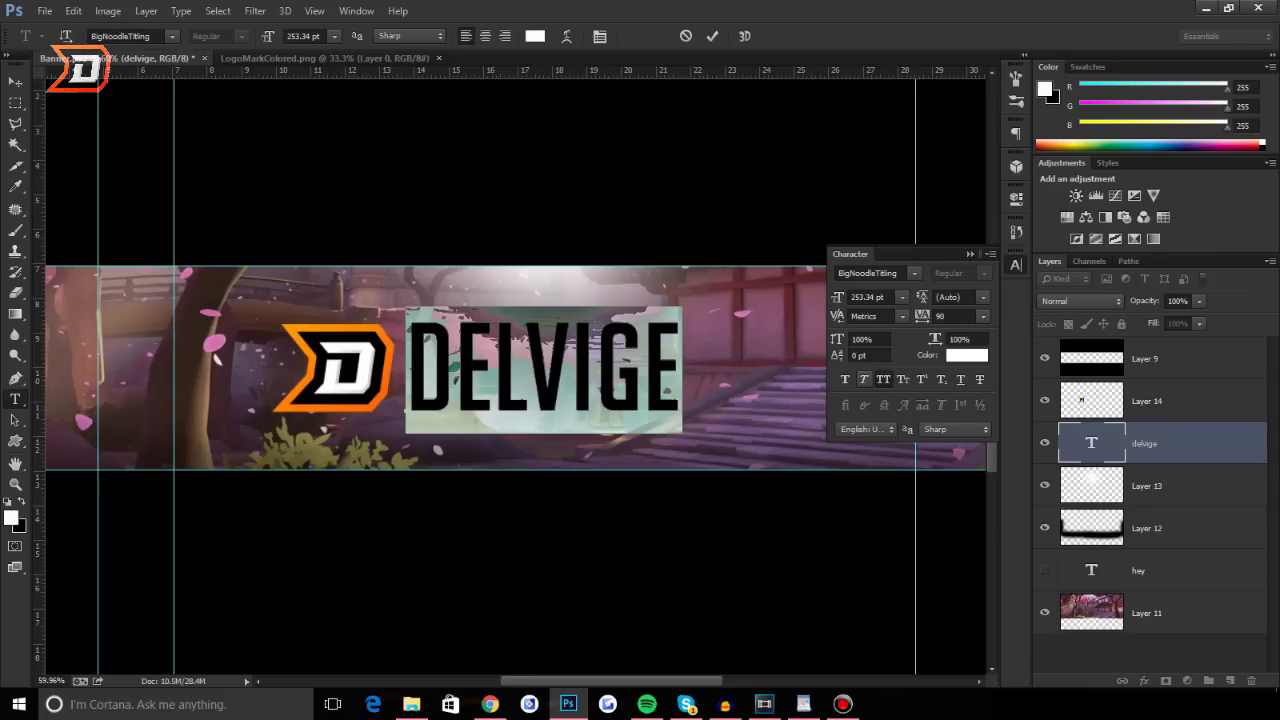
{"action": "left_click", "coordinate": [863, 379]}
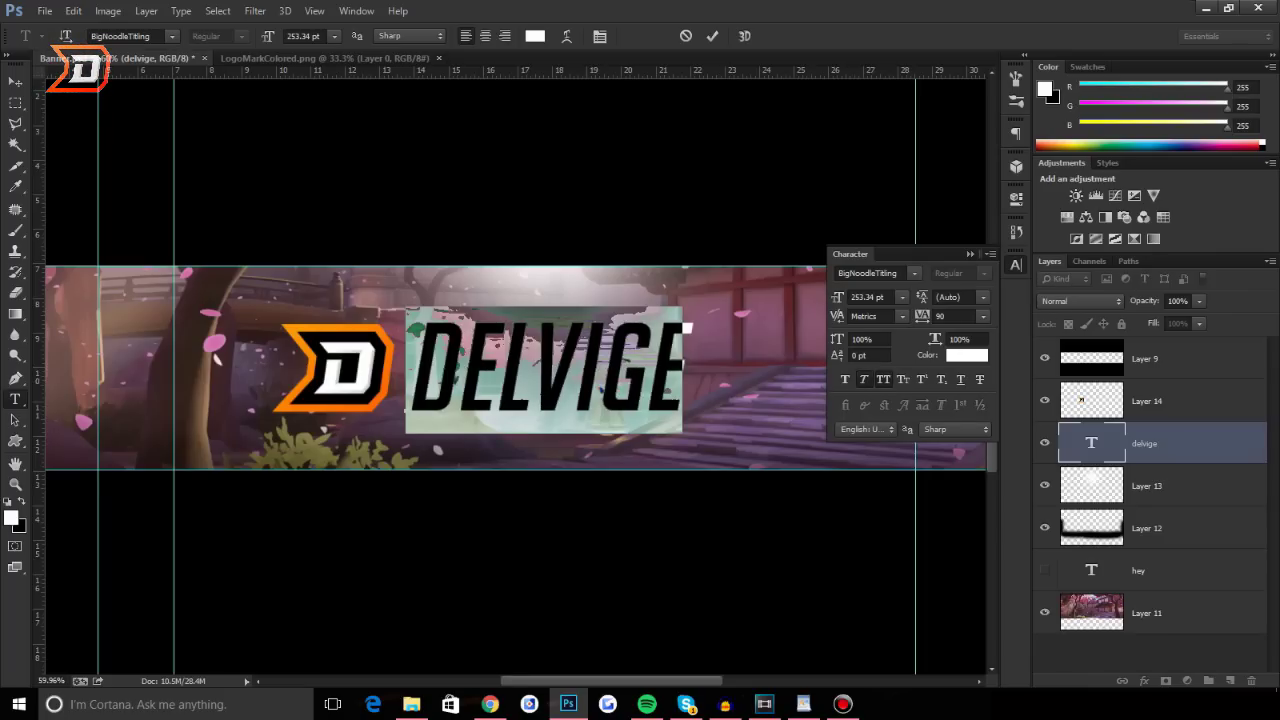